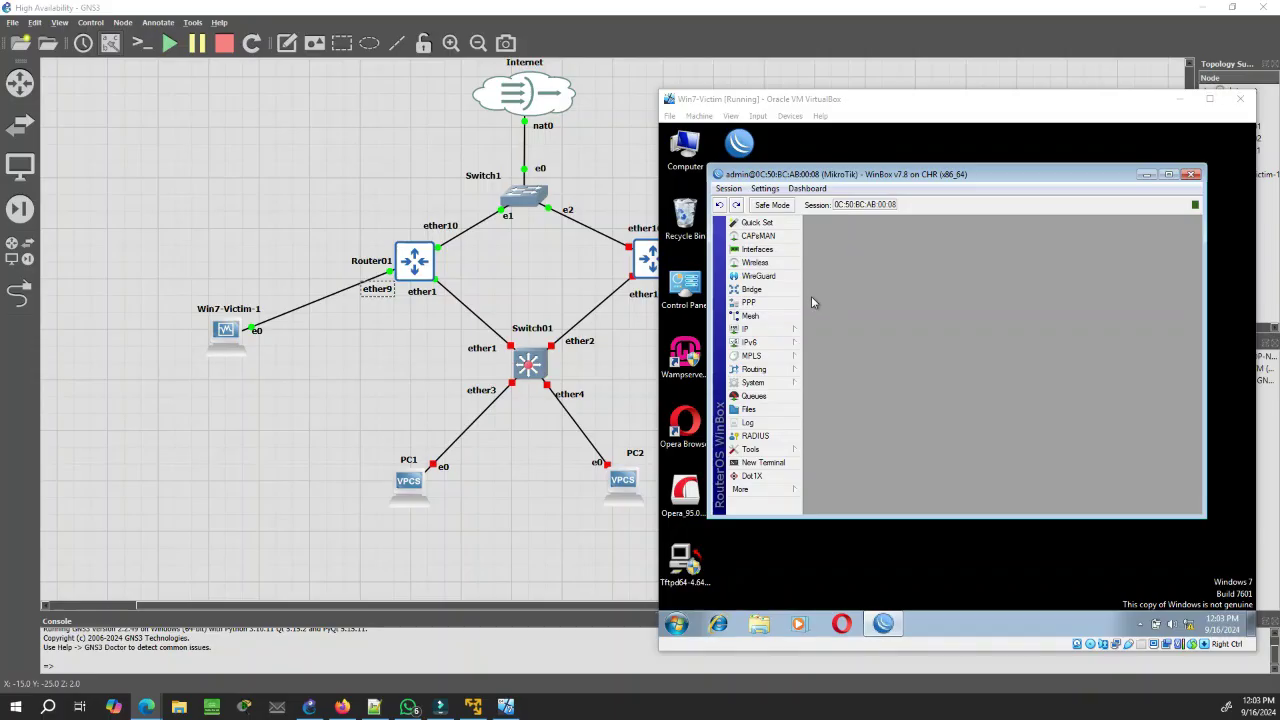
# - Set the router's system identity to Router01
pyautogui.click(775, 385)
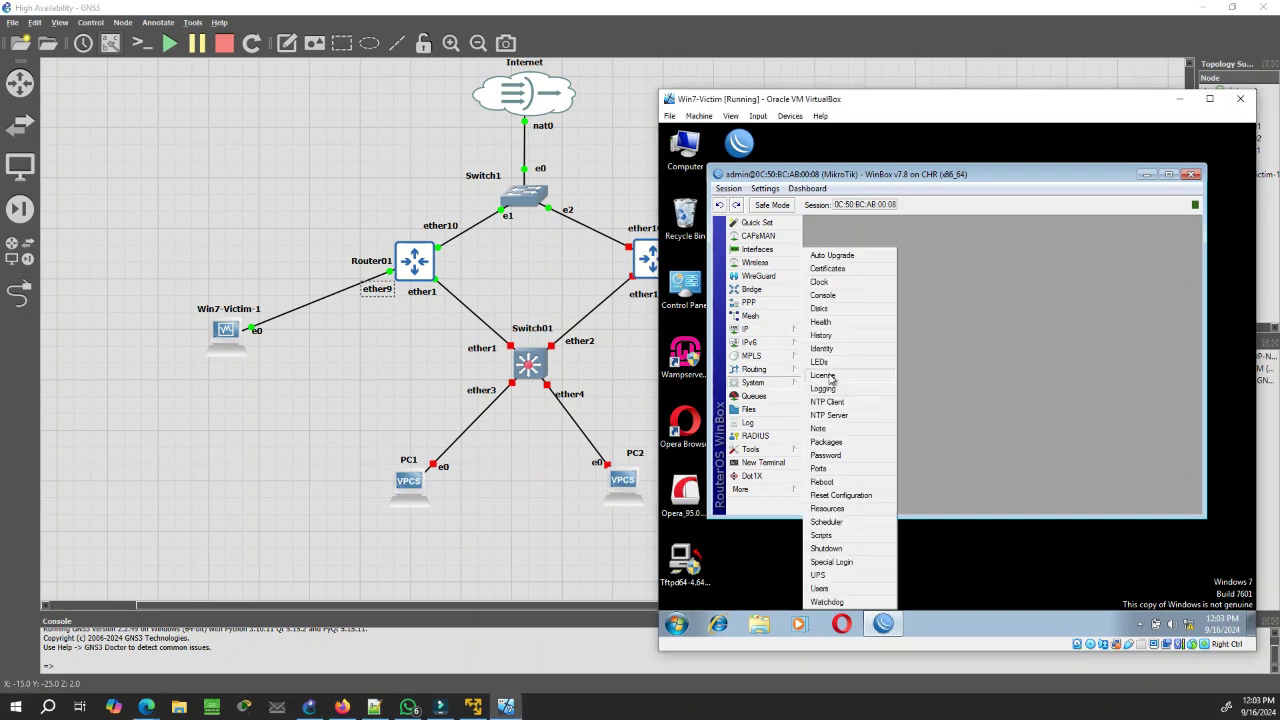
pyautogui.click(849, 350)
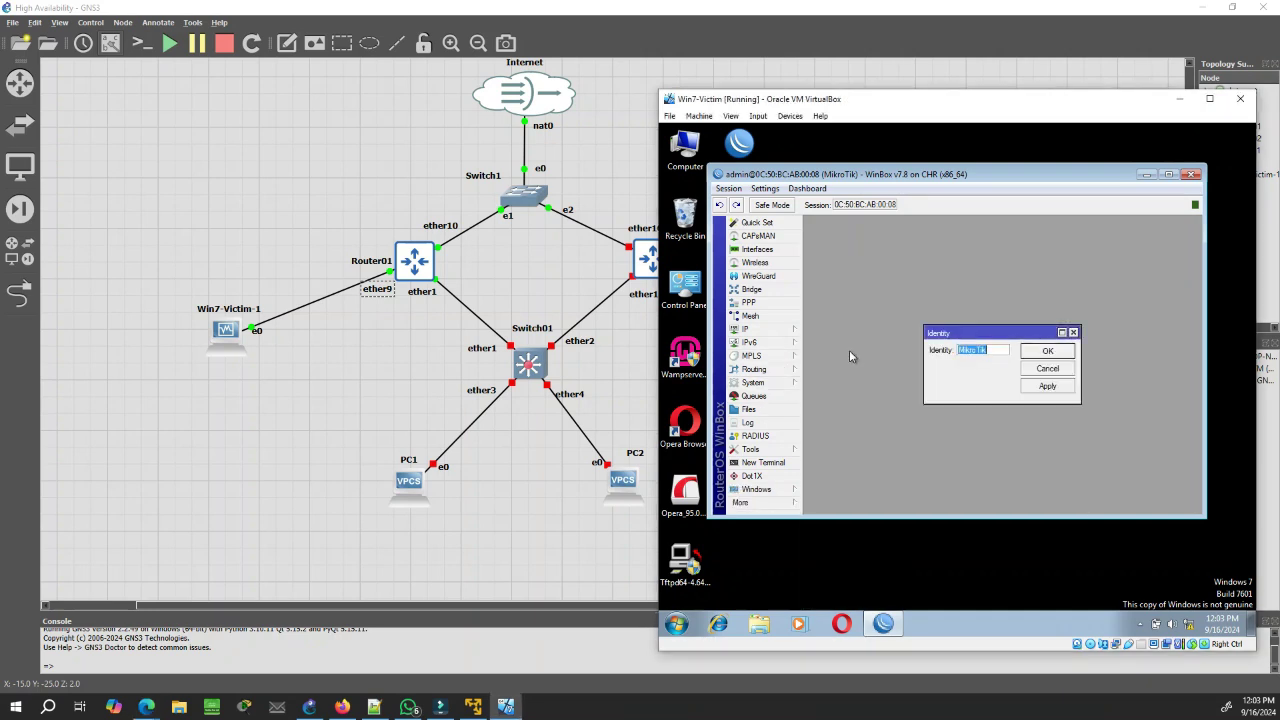
pyautogui.write('route')
pyautogui.press('BackSpace')
pyautogui.press('BackSpace')
pyautogui.press('BackSpace')
pyautogui.write('Router01')
pyautogui.click(1047, 387)
pyautogui.click(1043, 353)
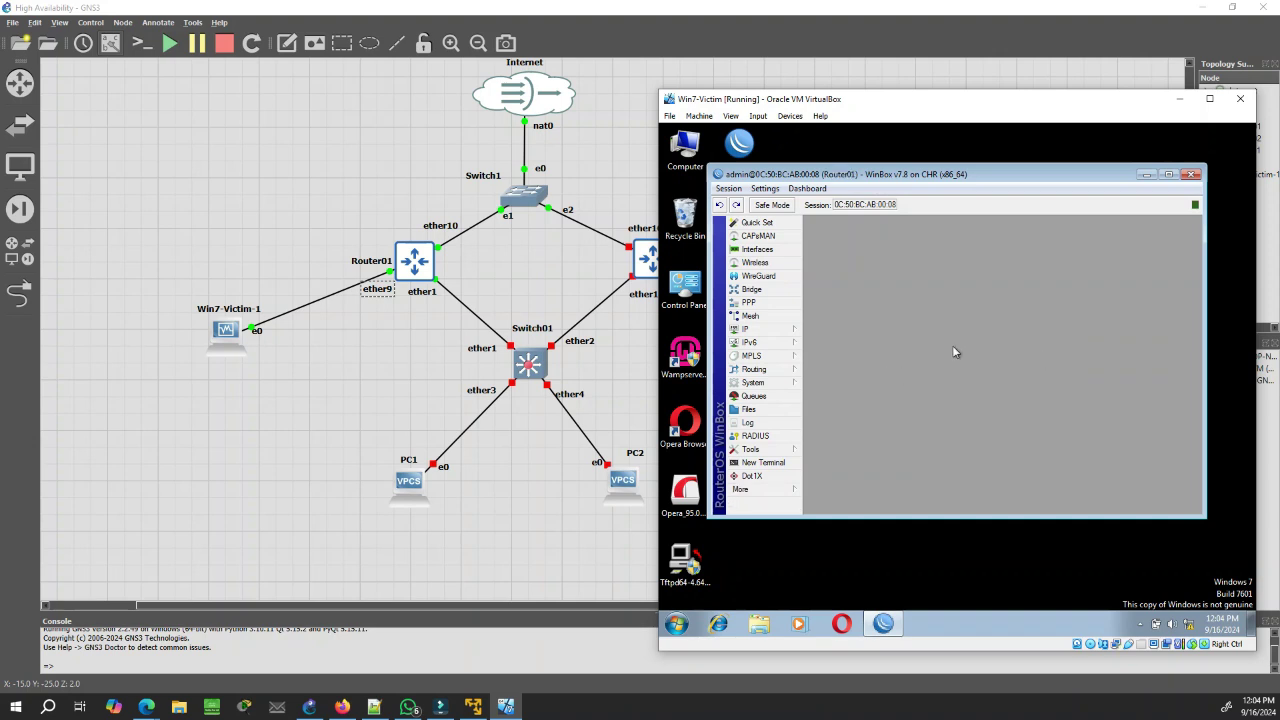
# - Create a new bridge interface named bridge-lan with the other settings left at their defaults
pyautogui.click(751, 289)
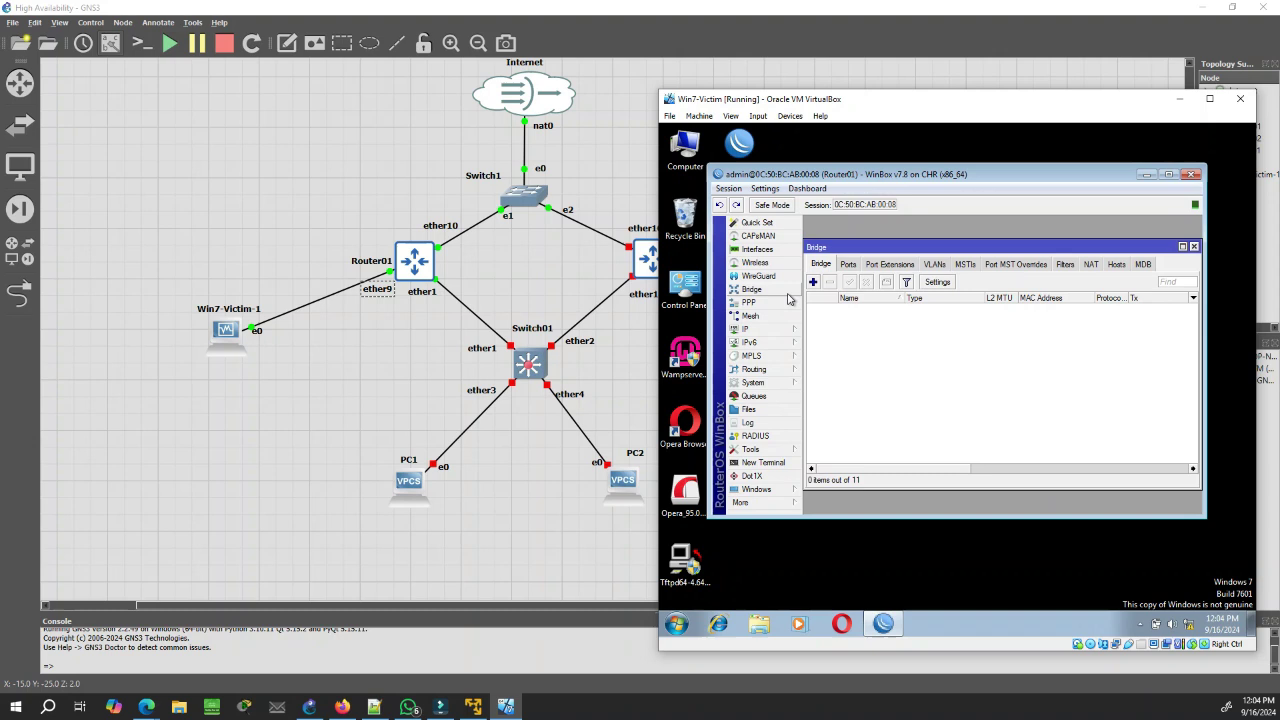
pyautogui.click(813, 284)
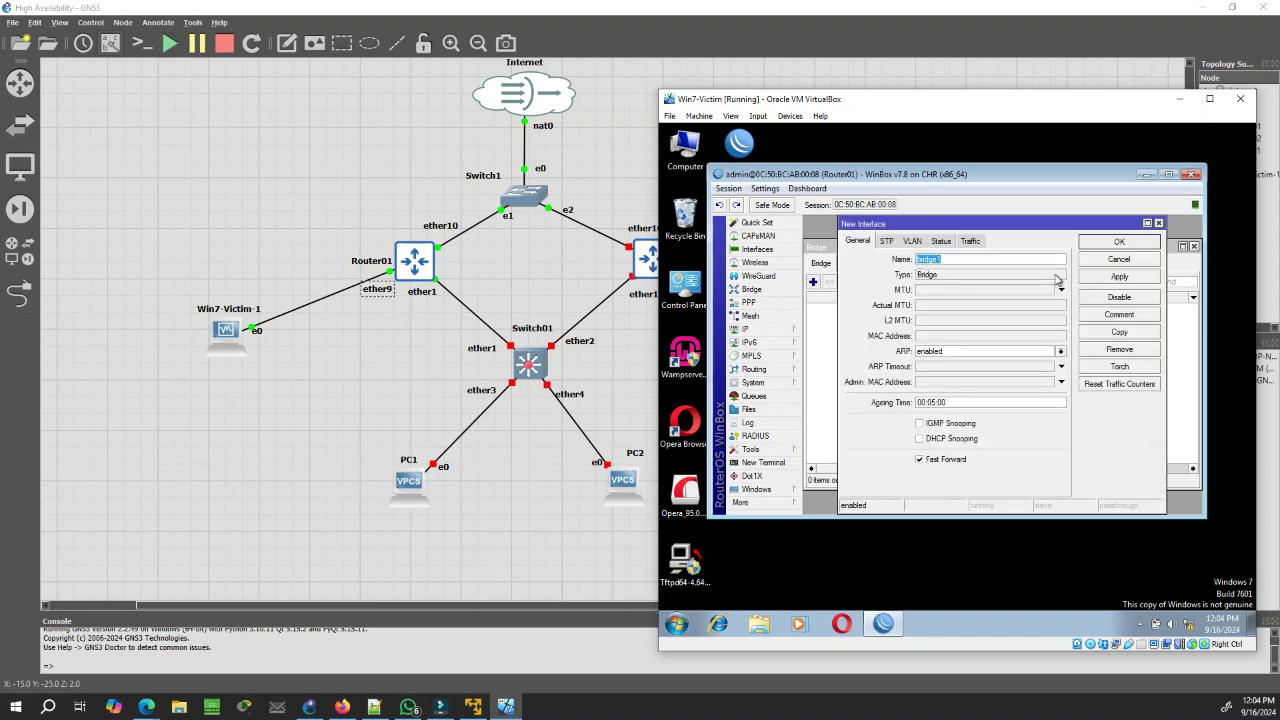
pyautogui.click(973, 258)
pyautogui.press('BackSpace')
pyautogui.write('-lan')
pyautogui.click(1130, 277)
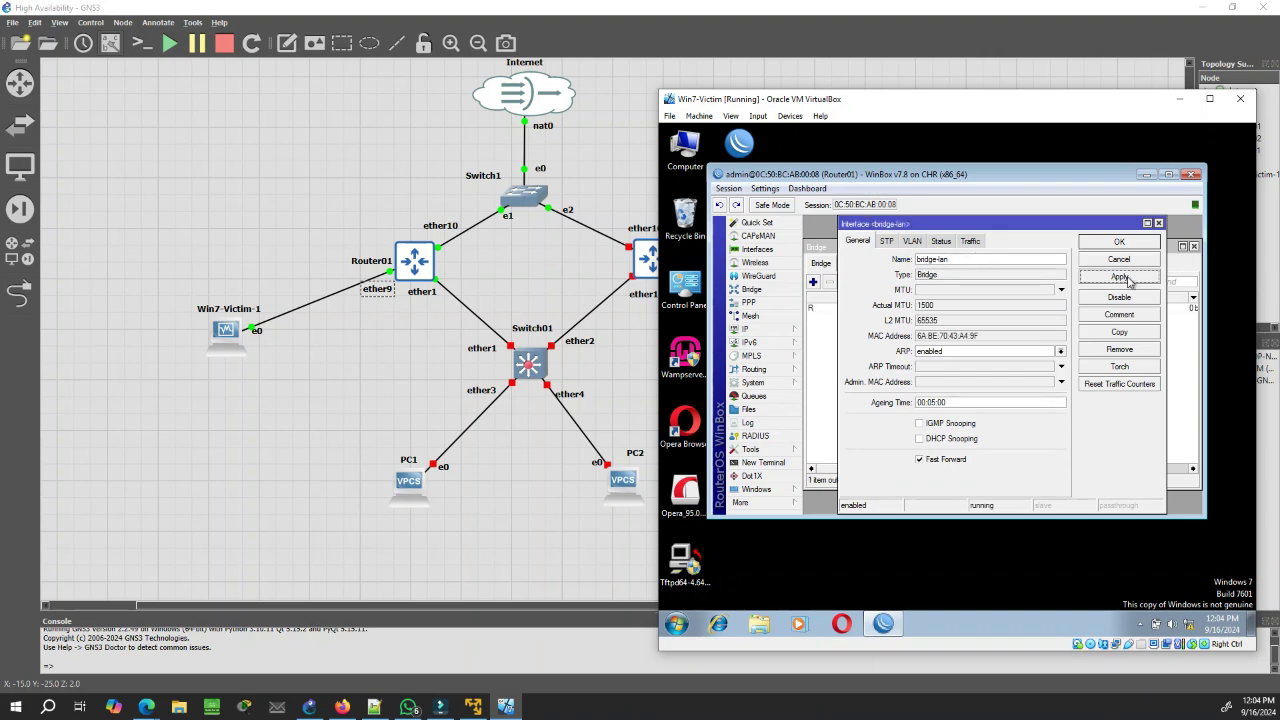
pyautogui.click(1115, 242)
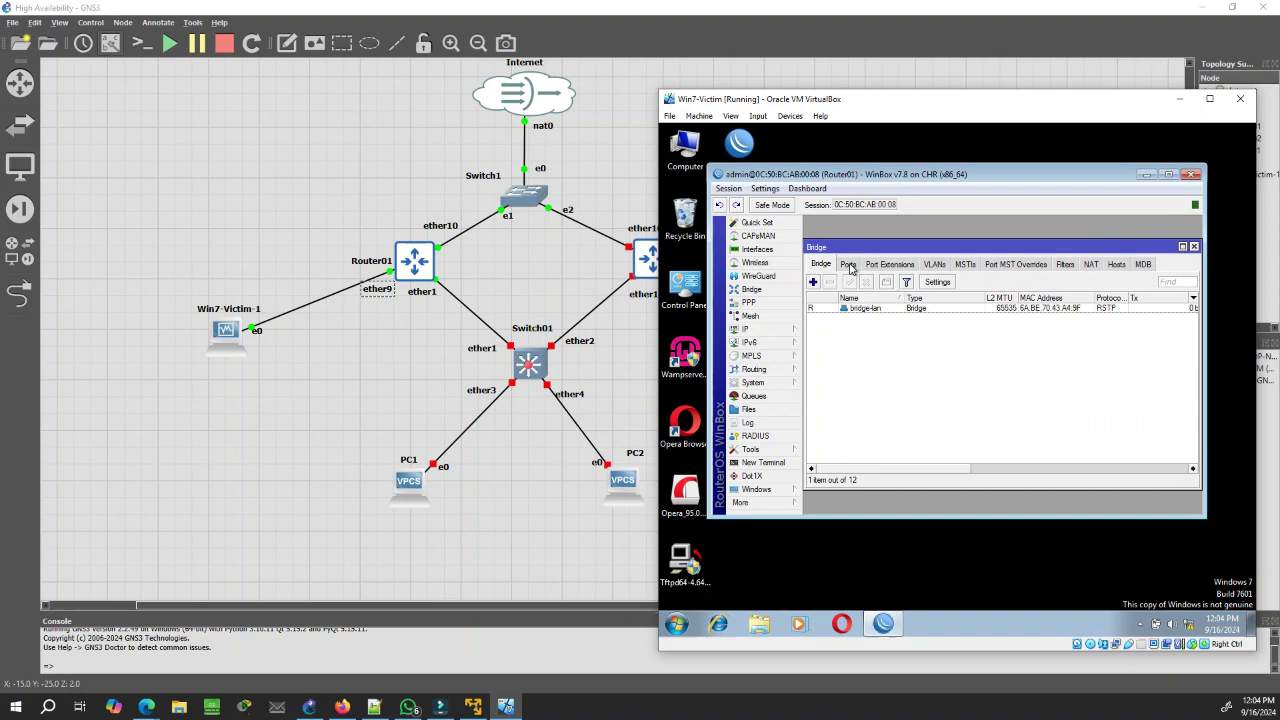
# - Add interface ether1 as a port of bridge-lan
pyautogui.click(848, 264)
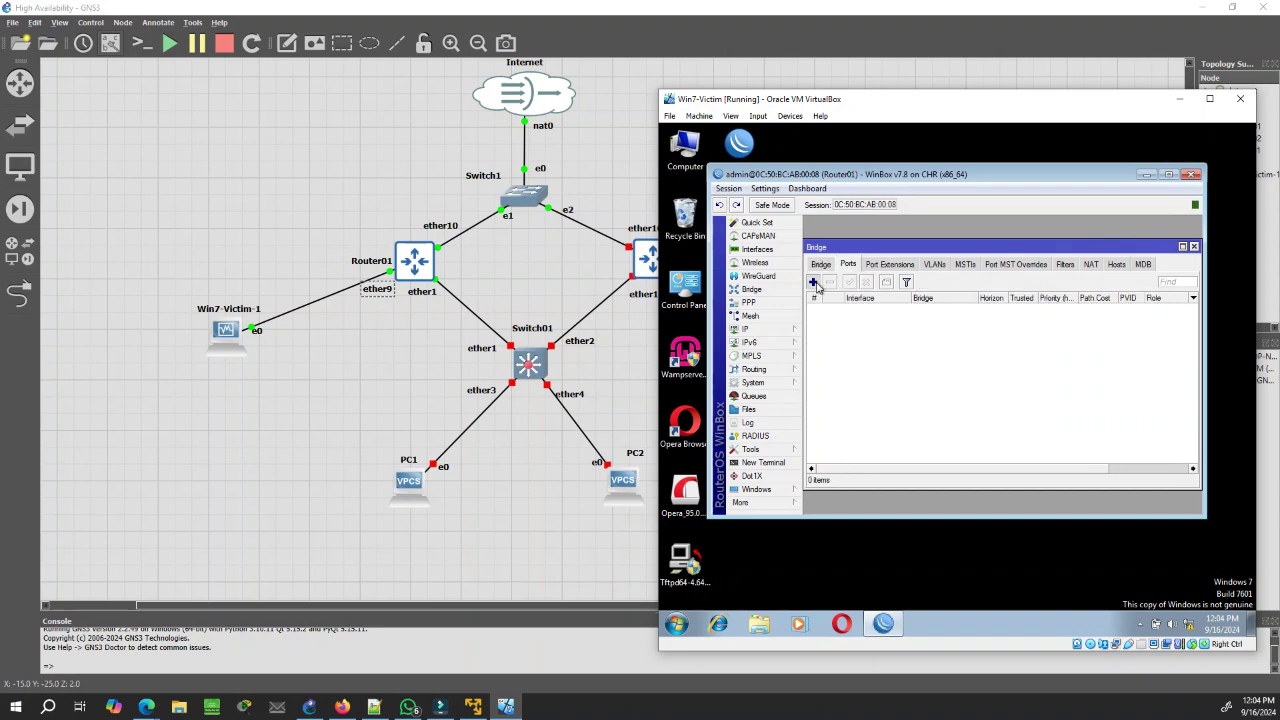
pyautogui.click(813, 281)
pyautogui.click(1112, 306)
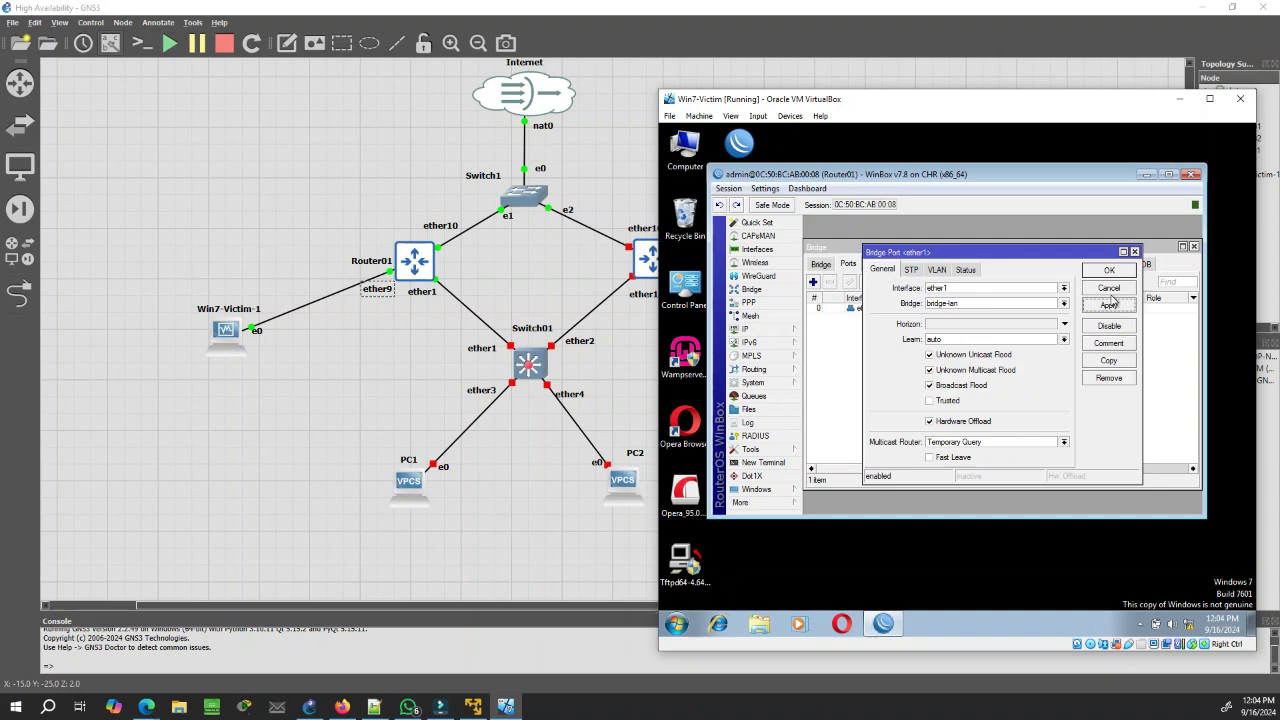
pyautogui.click(1109, 274)
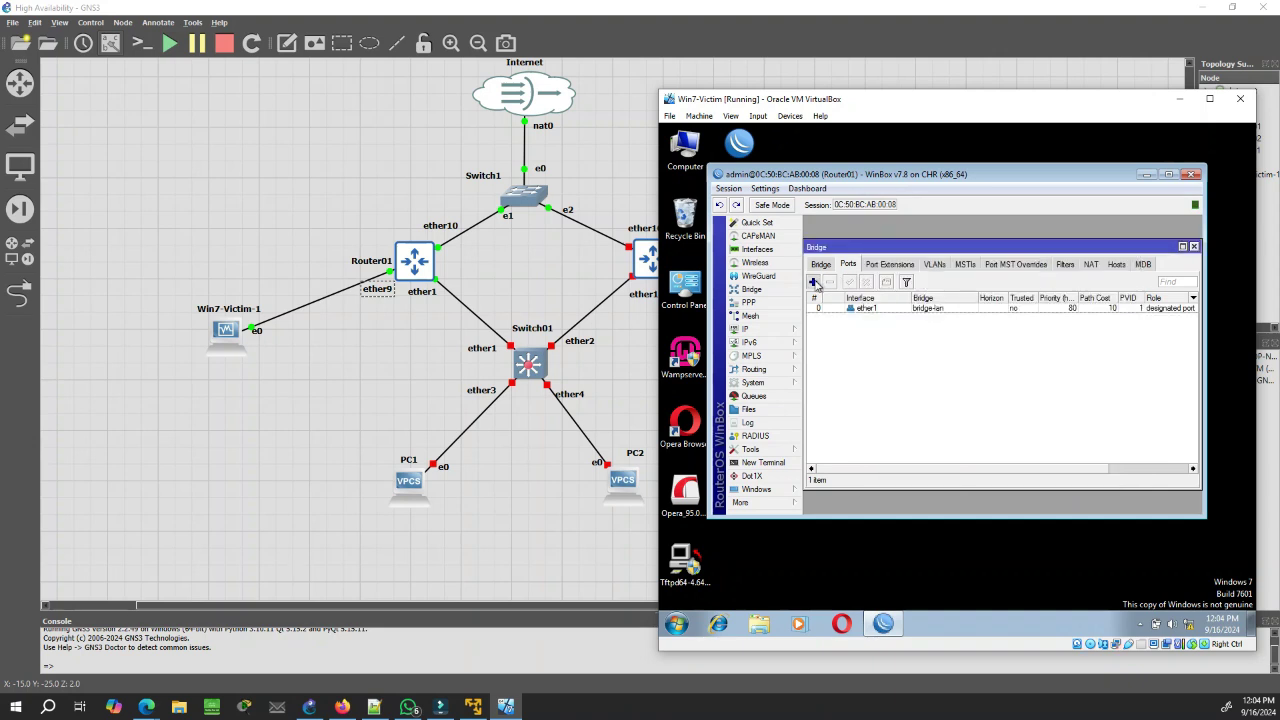
# - Add interface ether2 as a port of bridge-lan
pyautogui.click(813, 281)
pyautogui.click(986, 290)
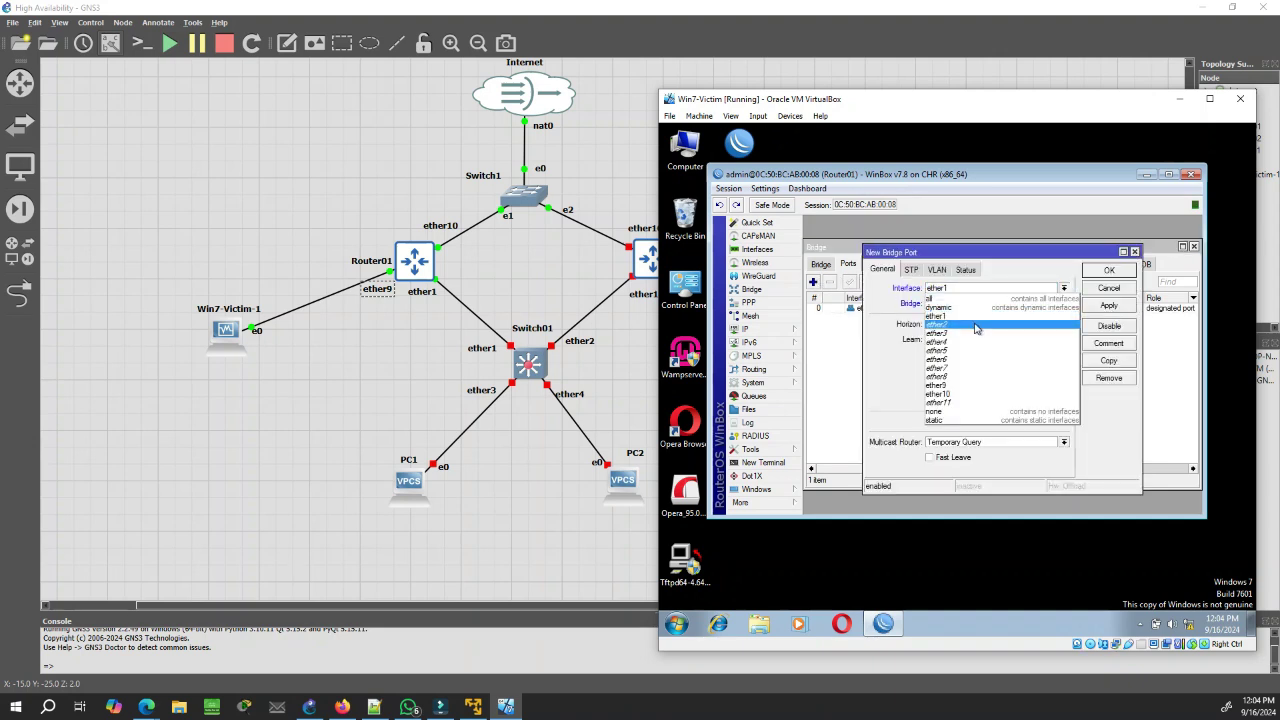
pyautogui.click(988, 322)
pyautogui.click(1110, 312)
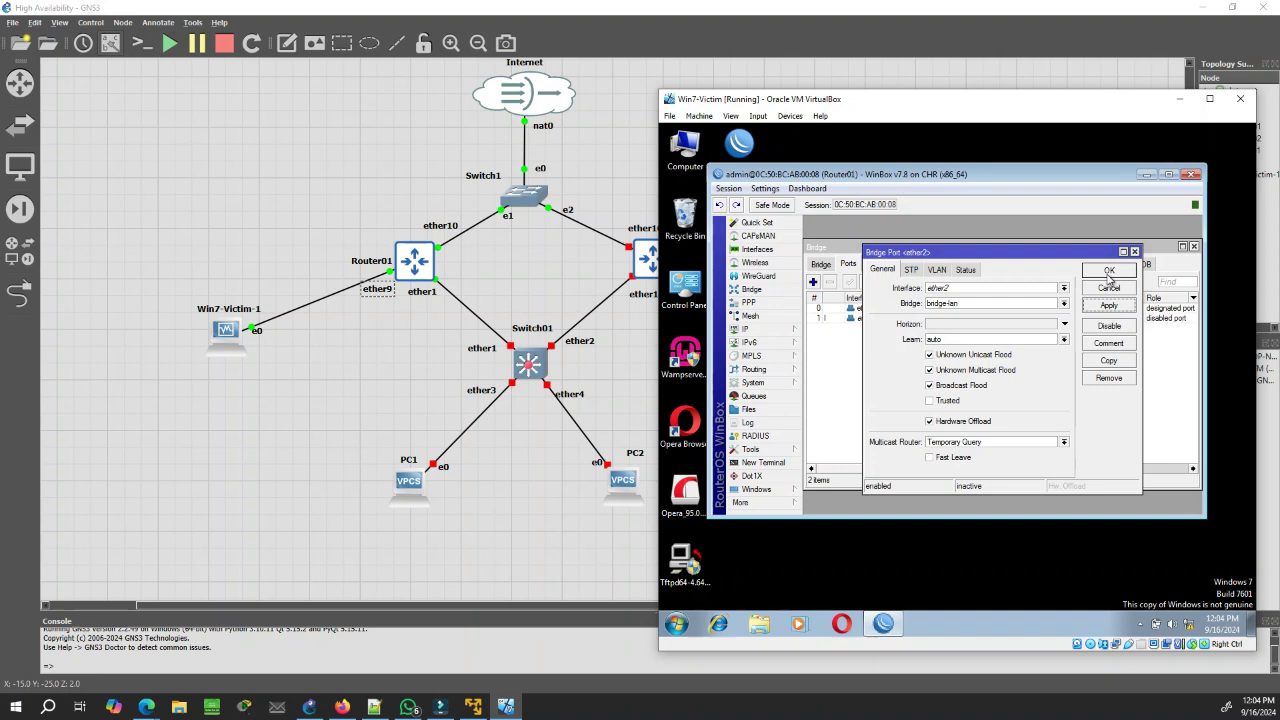
pyautogui.click(1109, 271)
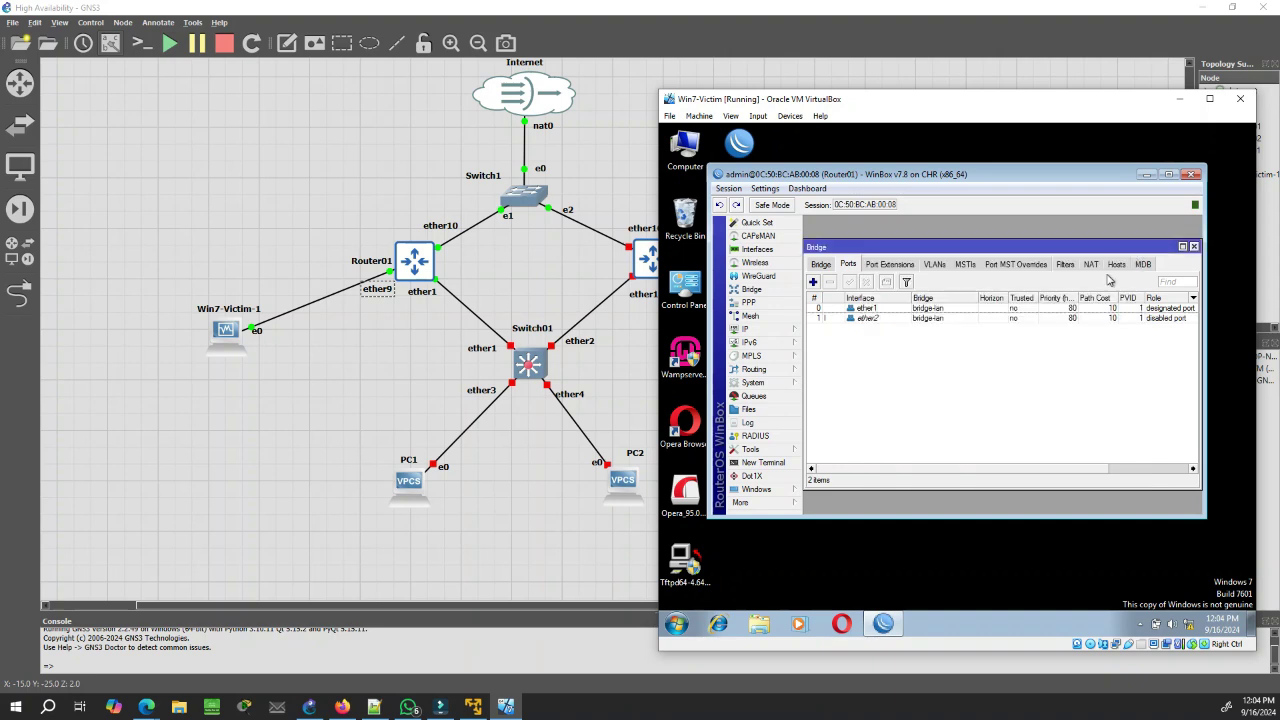
# - Add interface ether3 as a port of bridge-lan
pyautogui.click(813, 282)
pyautogui.click(963, 290)
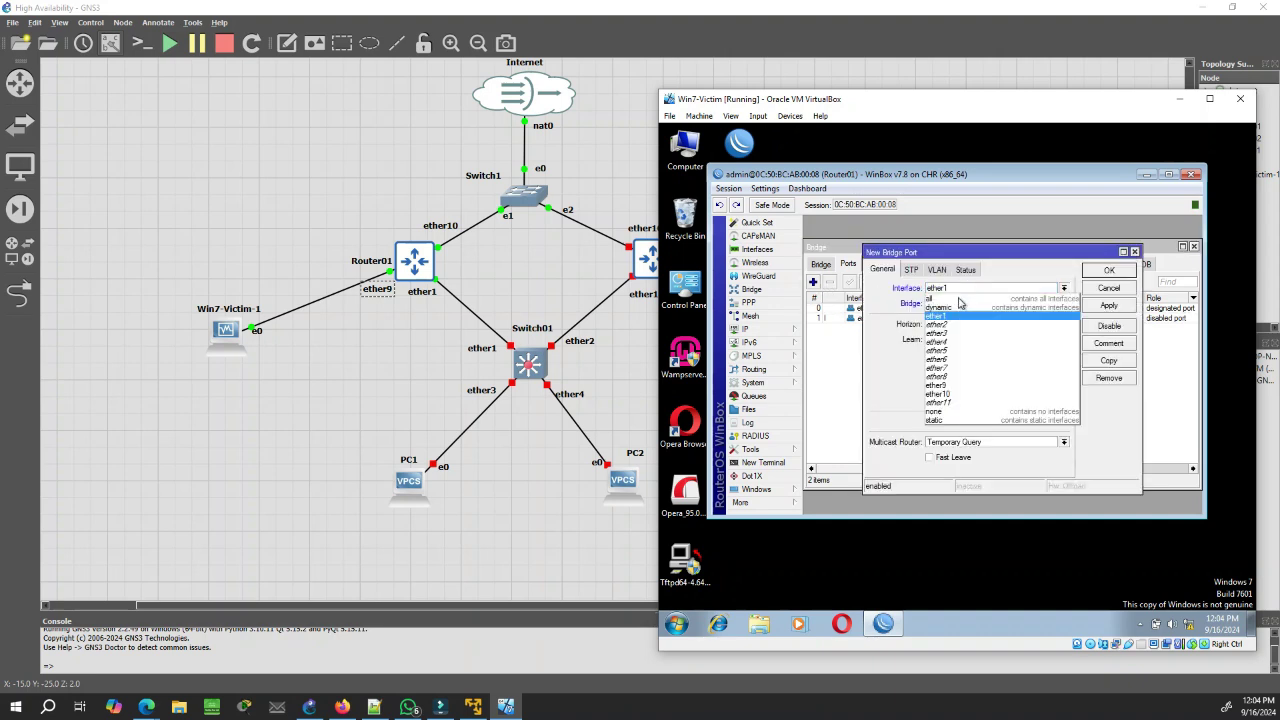
pyautogui.click(955, 333)
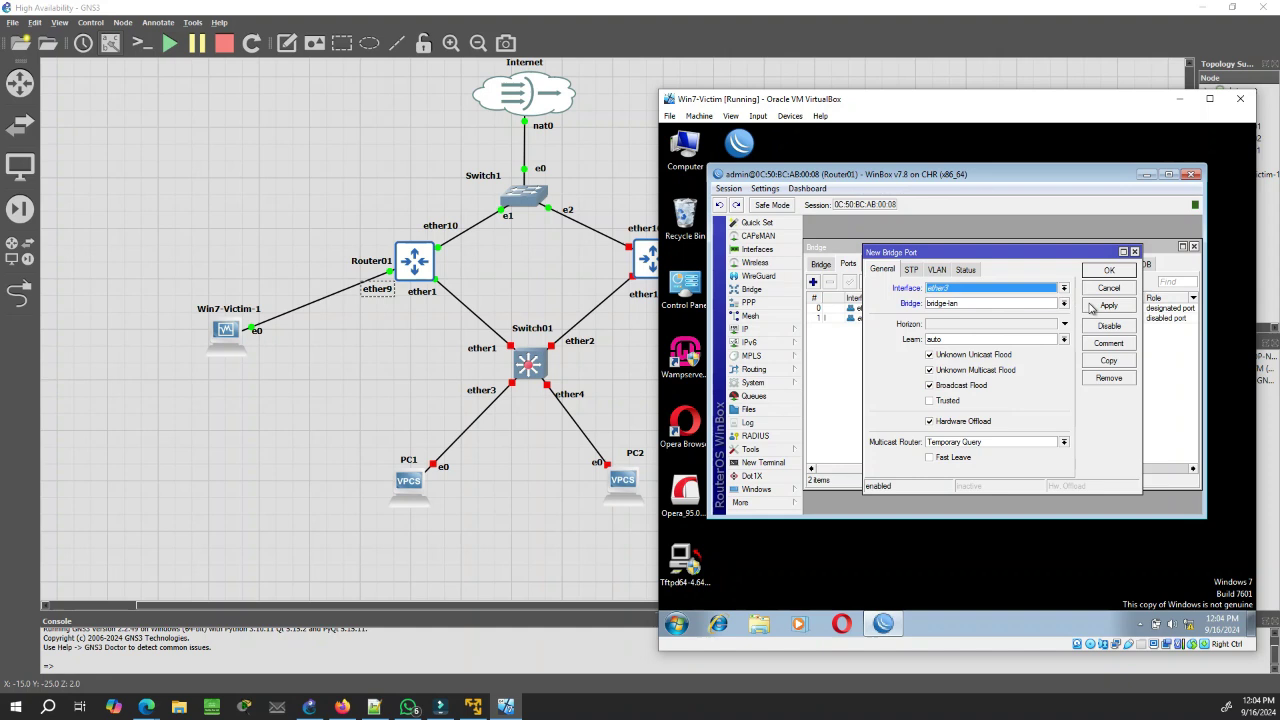
pyautogui.click(1094, 306)
pyautogui.click(1107, 288)
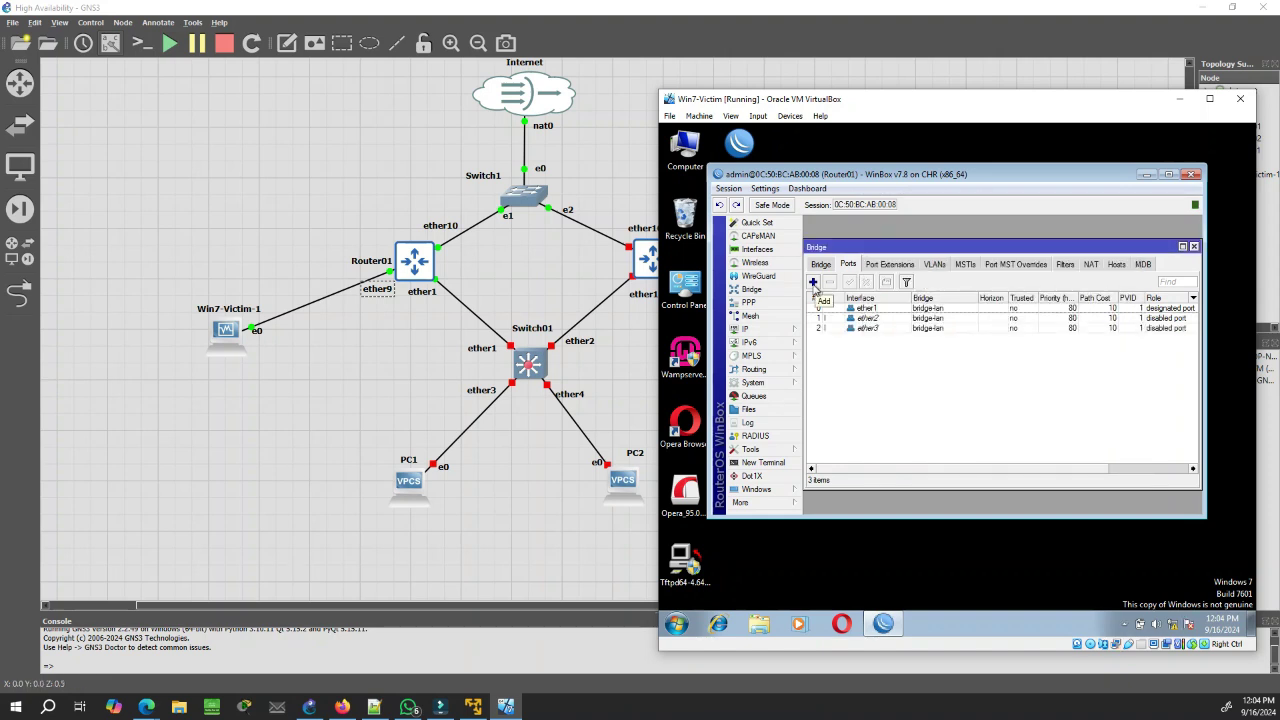
# - Add interface ether4 as a port of bridge-lan
pyautogui.click(814, 283)
pyautogui.click(960, 289)
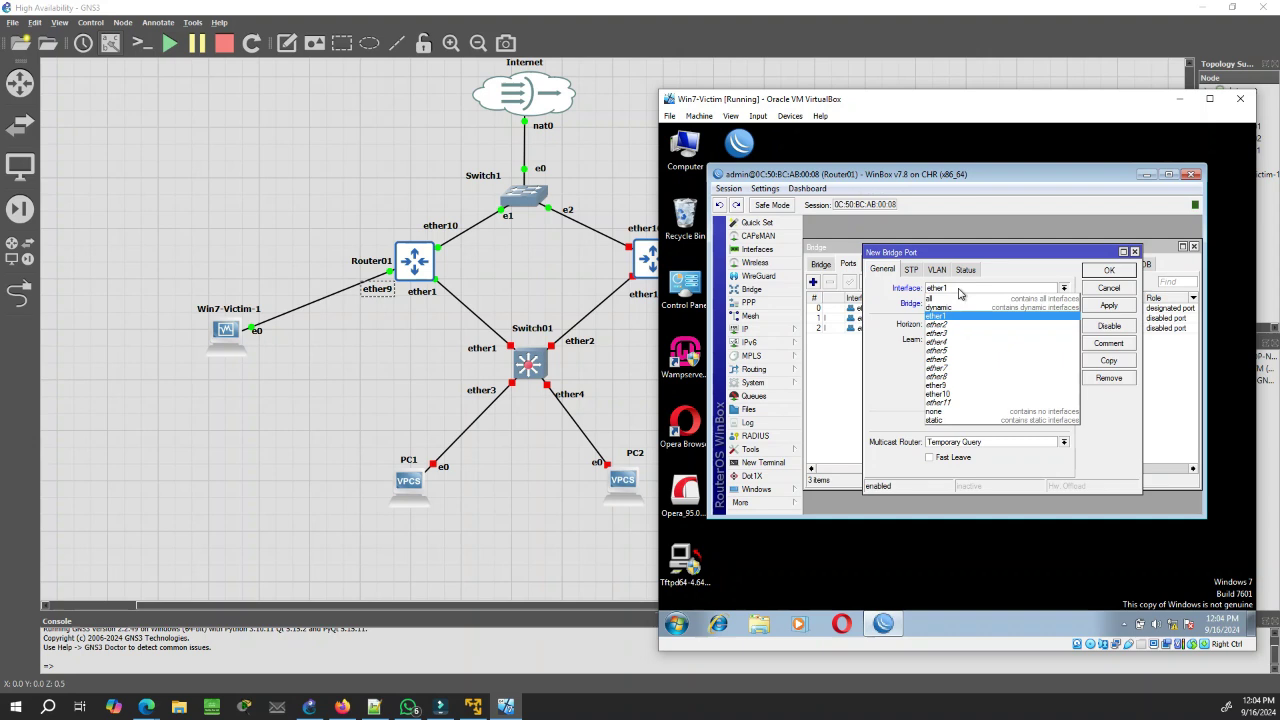
pyautogui.click(957, 344)
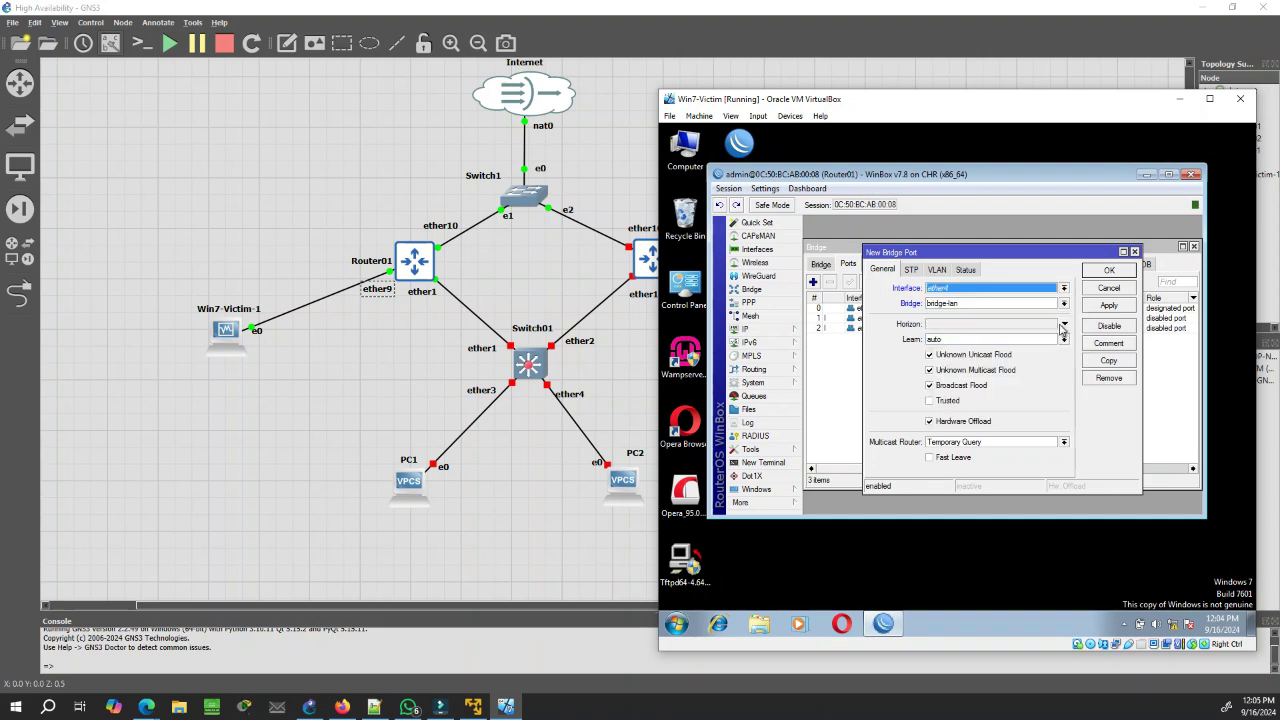
pyautogui.click(1114, 307)
pyautogui.click(1110, 271)
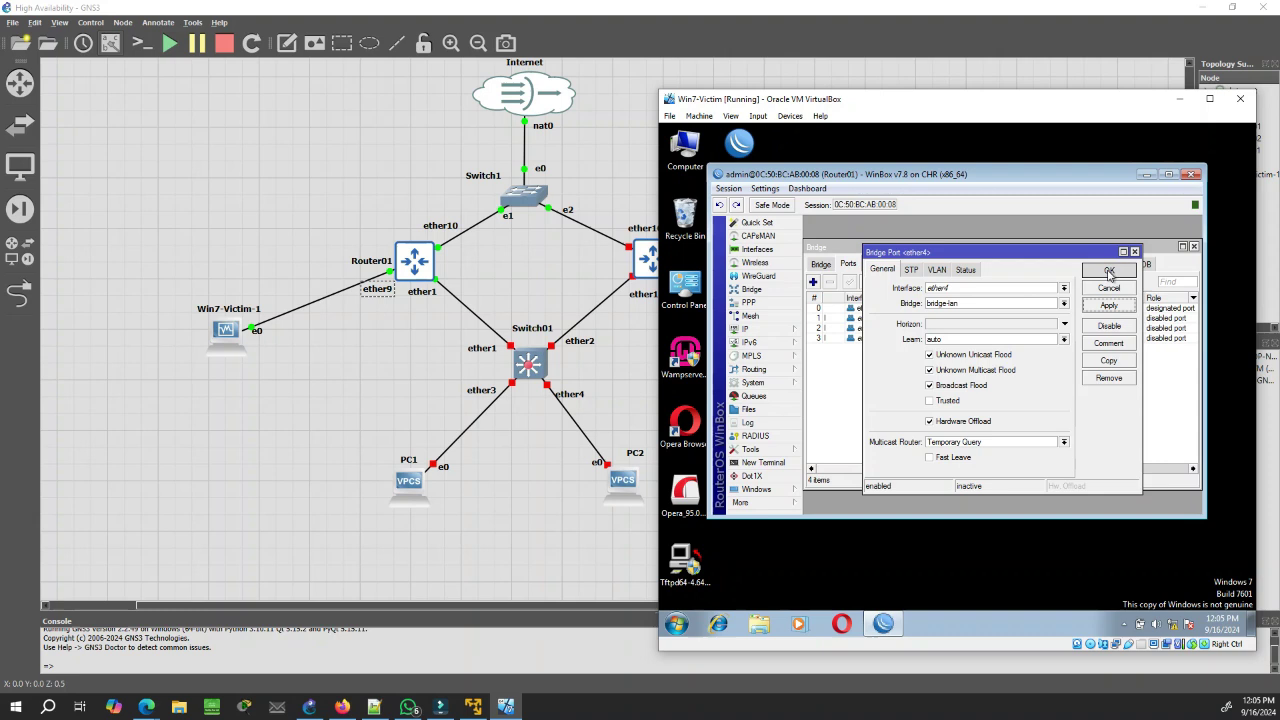
# - Assign the IP address 10.194.6.10/24 to the bridge-lan interface
pyautogui.click(762, 329)
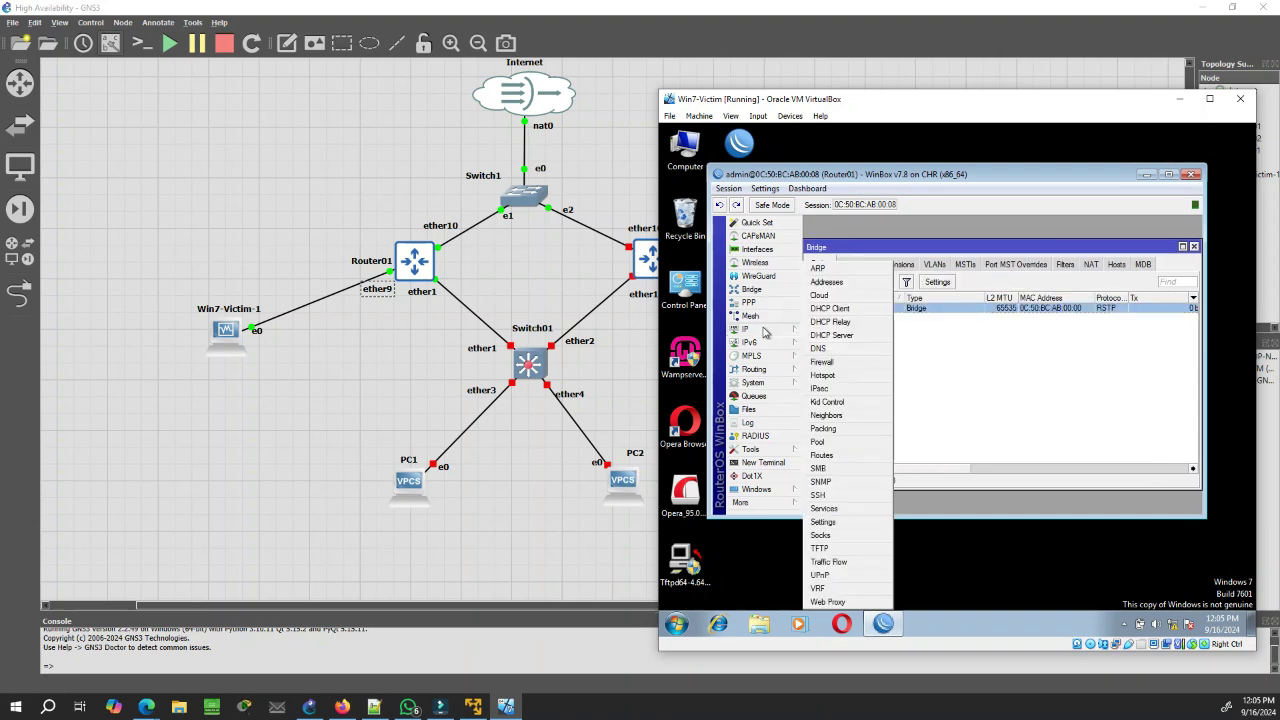
pyautogui.click(853, 285)
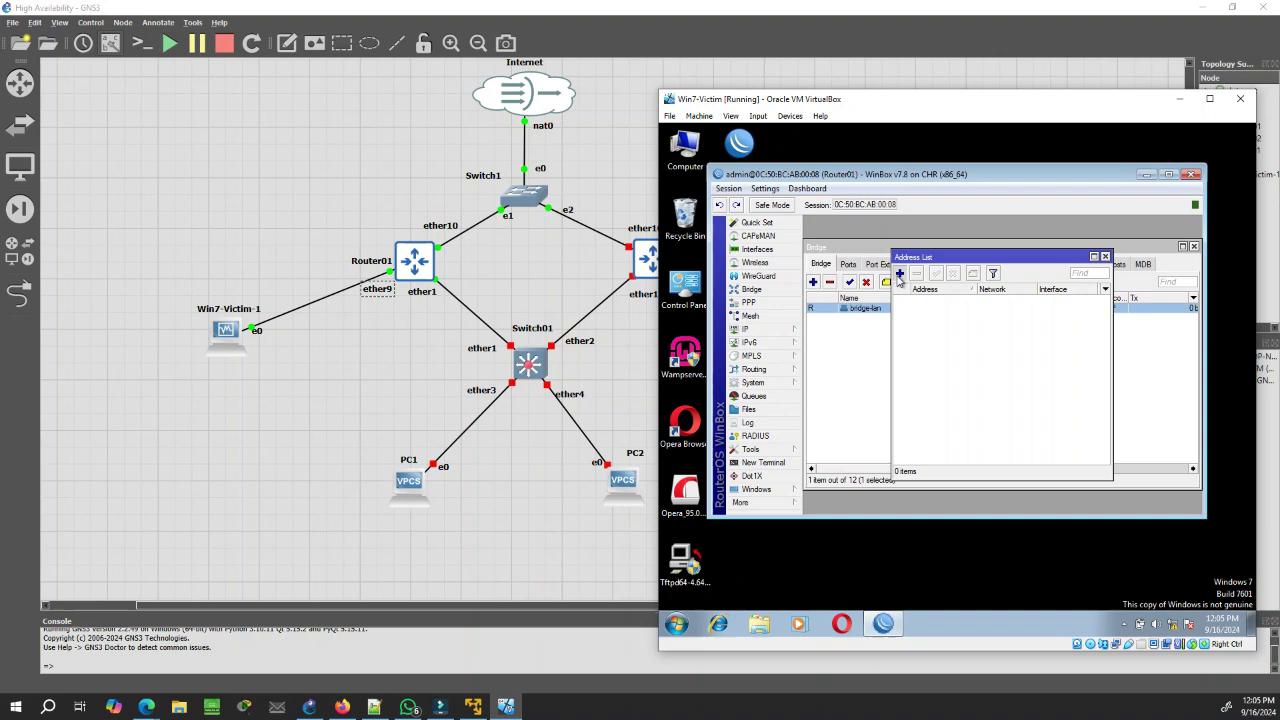
pyautogui.click(900, 274)
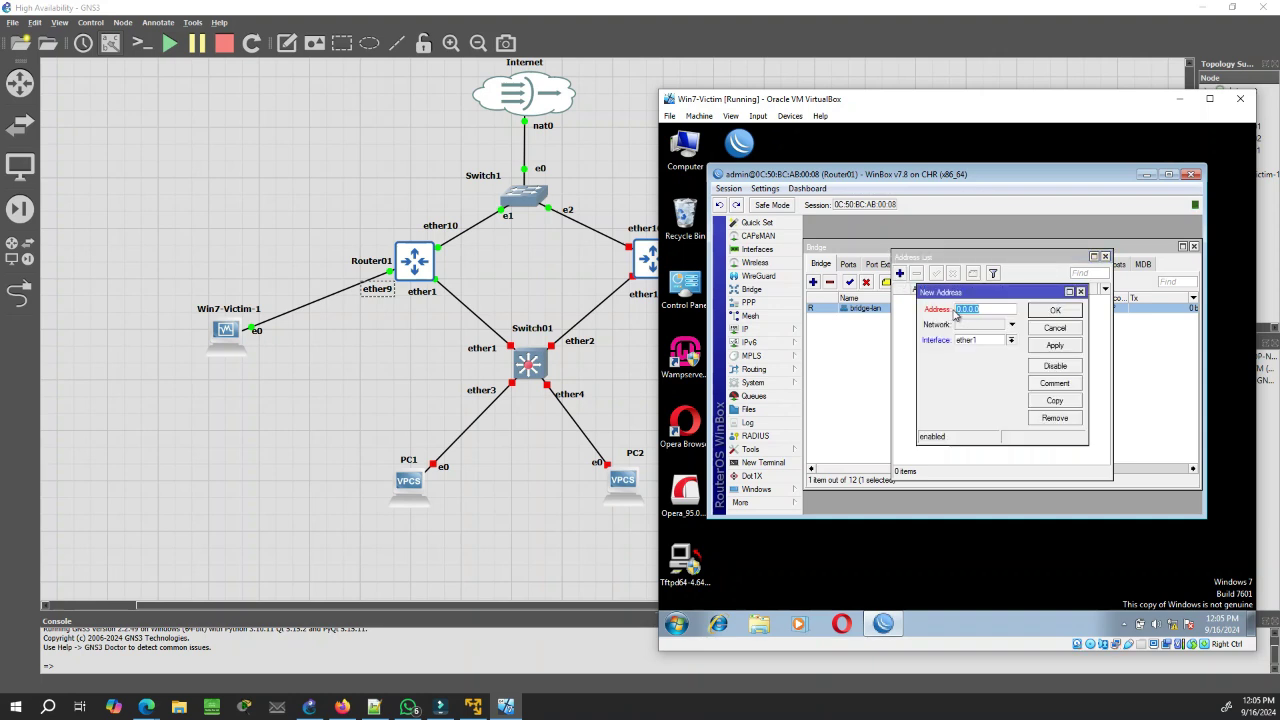
pyautogui.write('10.194.6.10/24')
pyautogui.click(986, 341)
pyautogui.click(990, 353)
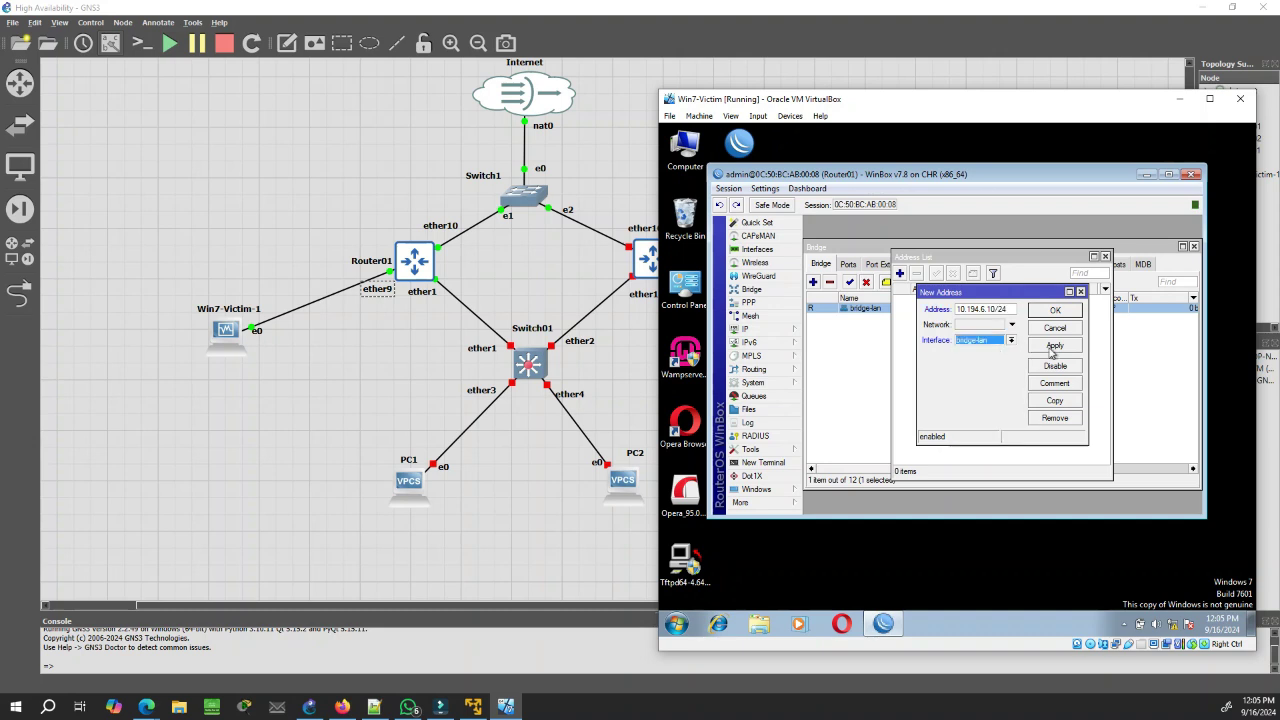
pyautogui.click(1054, 346)
pyautogui.click(1066, 312)
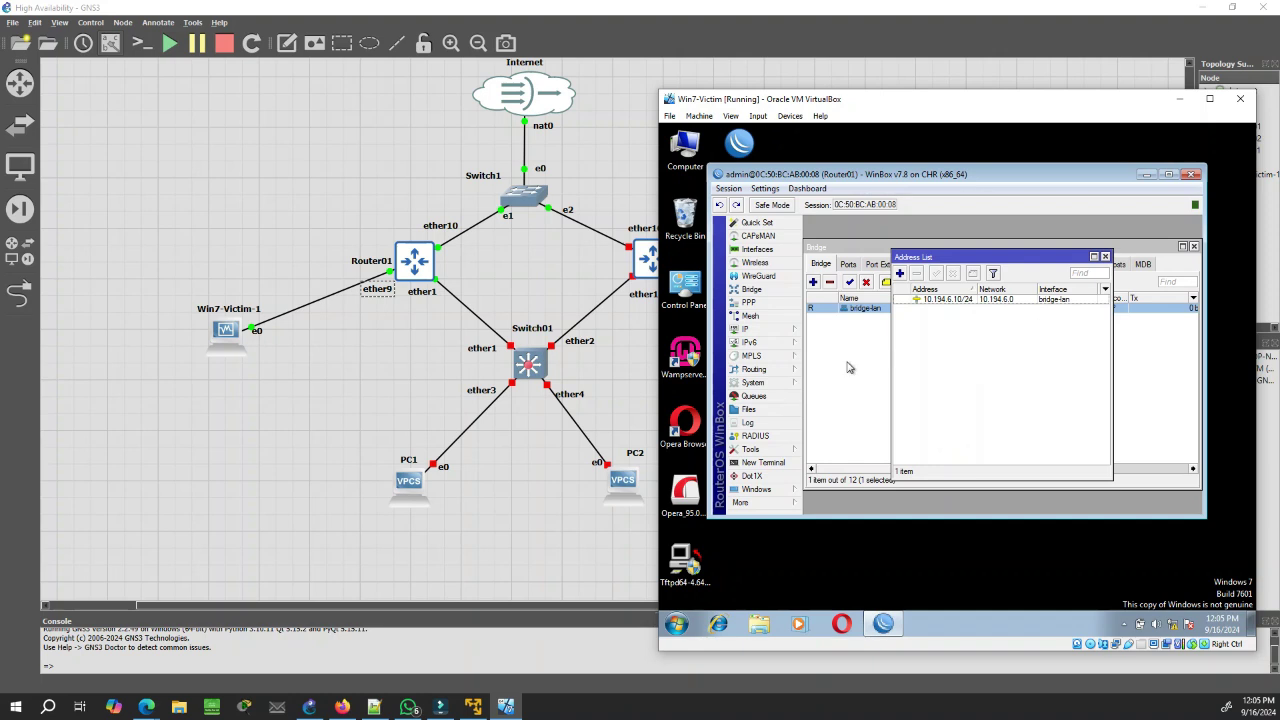
pyautogui.click(847, 368)
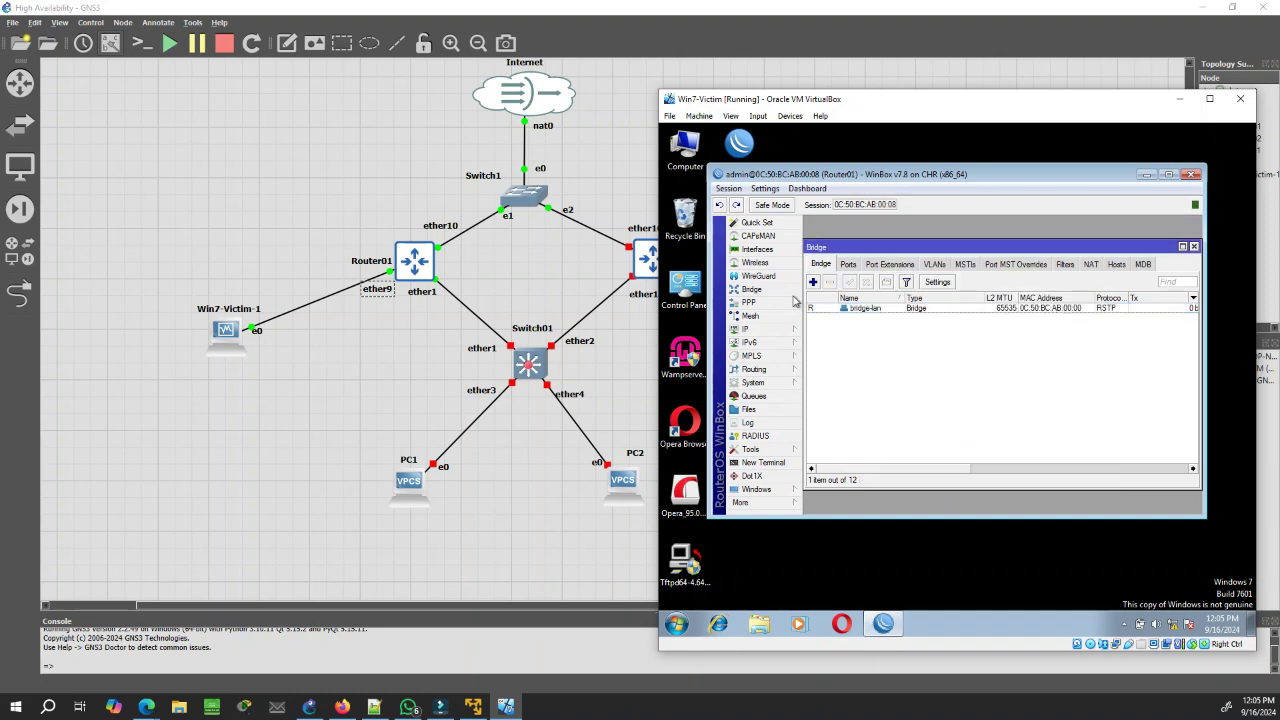
# - Start the DHCP server setup on bridge-lan and accept 10.194.6.0/24 as the address space
pyautogui.click(769, 332)
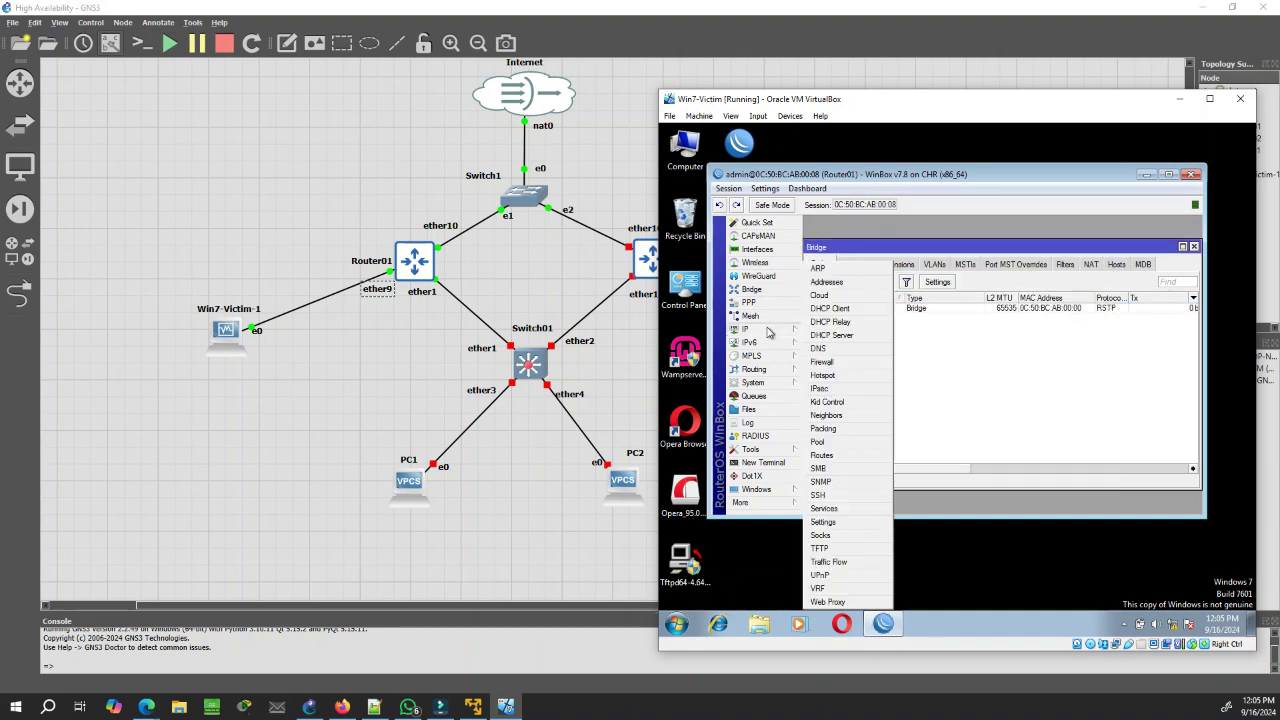
pyautogui.click(845, 338)
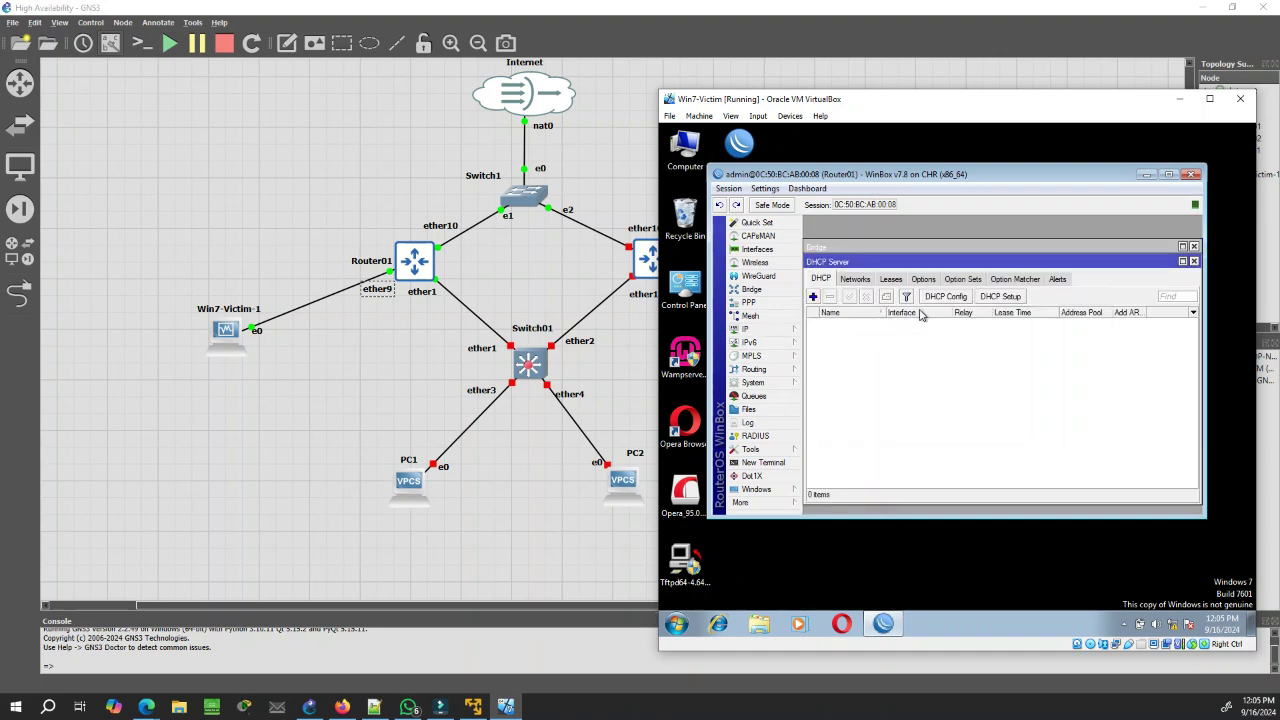
pyautogui.click(1001, 297)
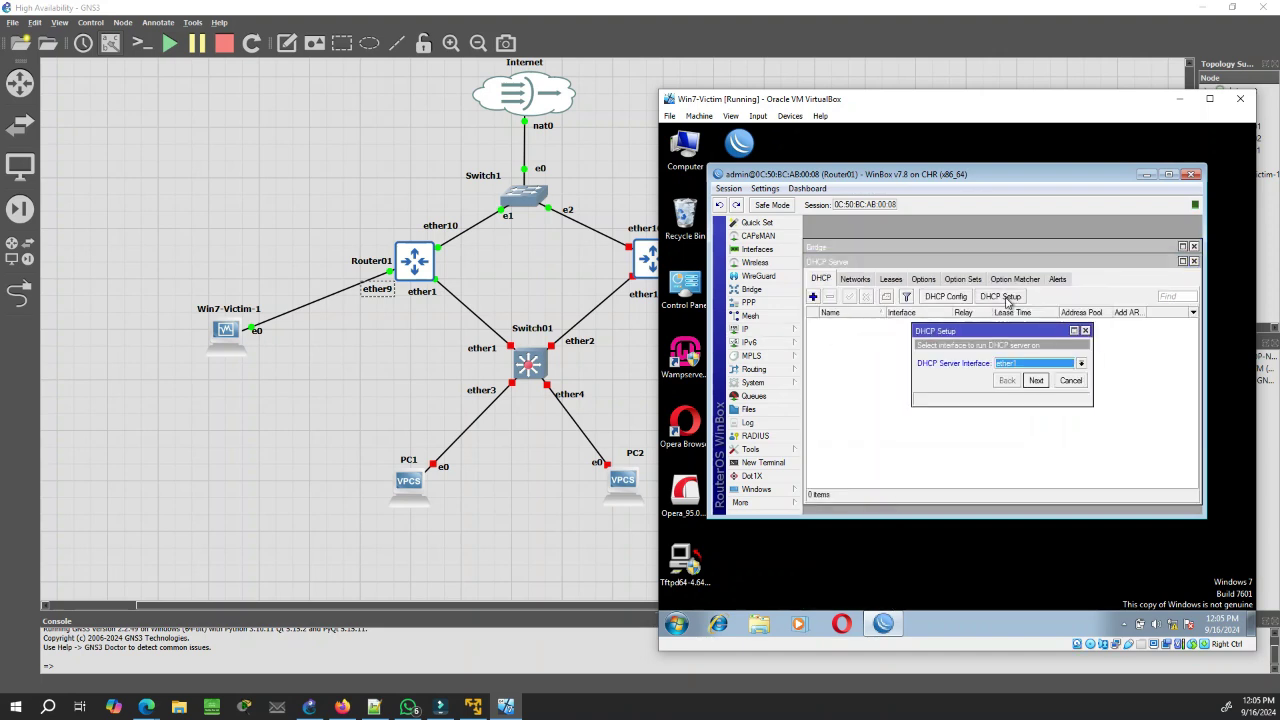
pyautogui.click(1018, 368)
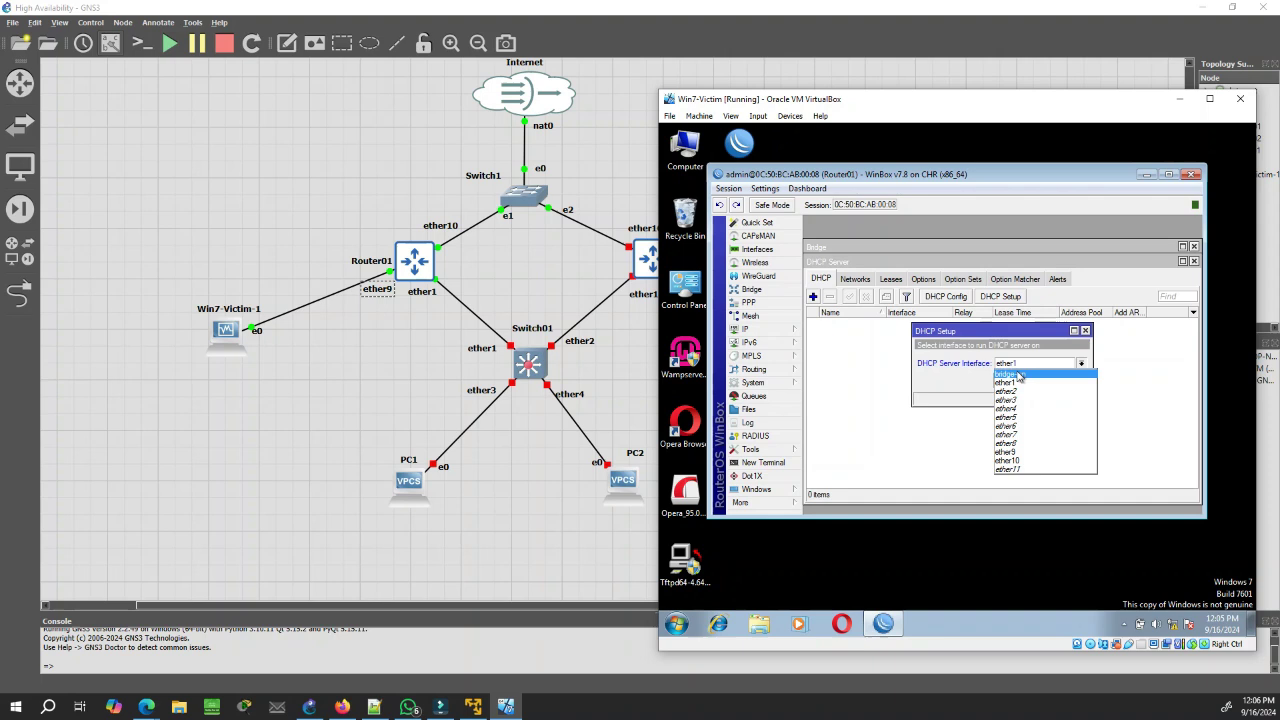
pyautogui.click(1020, 377)
pyautogui.click(1031, 381)
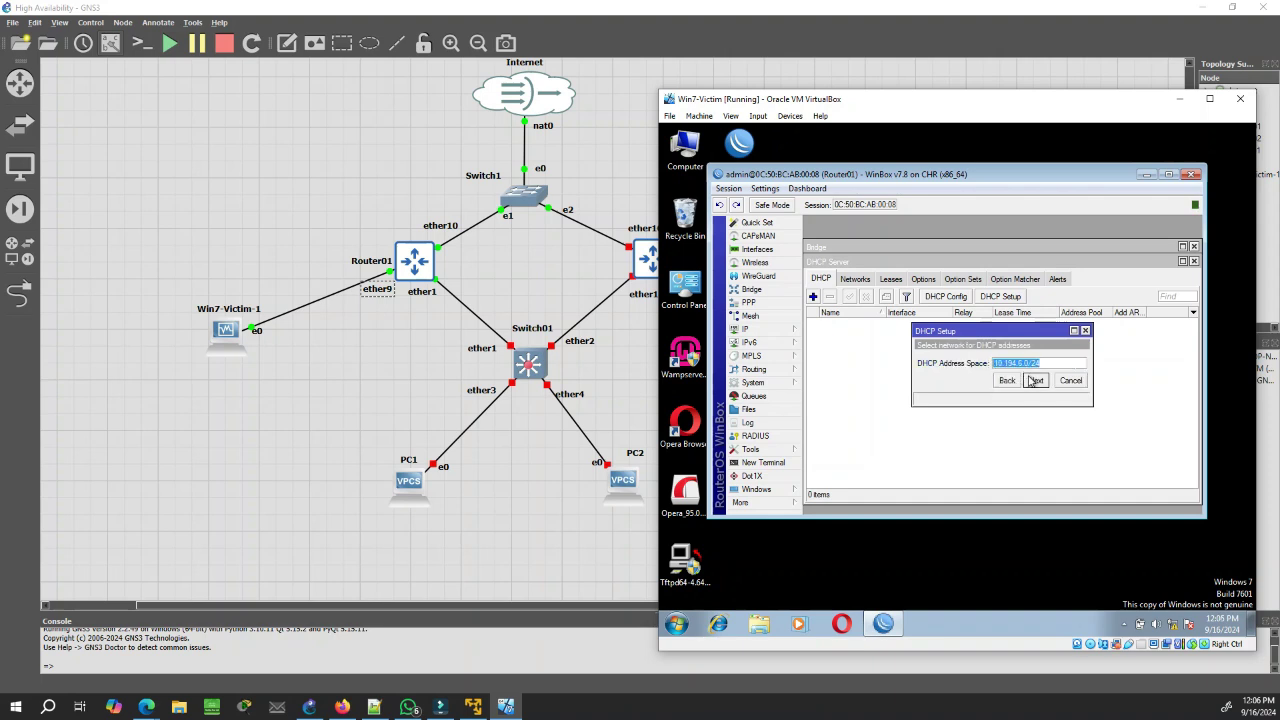
pyautogui.click(1033, 381)
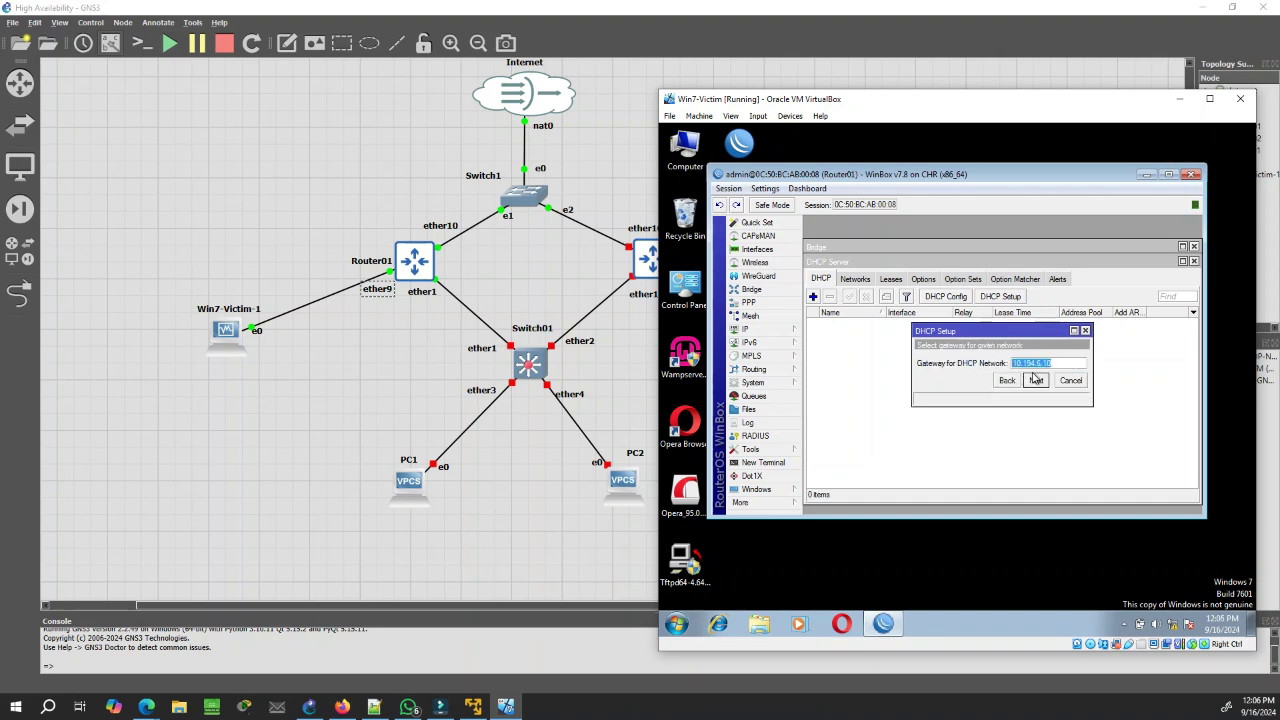
# - Set the DHCP gateway to 10.194.6.1 and finish the setup with pool 10.194.6.2-10.194.6.254 and lease time 00:10:00
pyautogui.click(1058, 361)
pyautogui.press('BackSpace')
pyautogui.click(1042, 382)
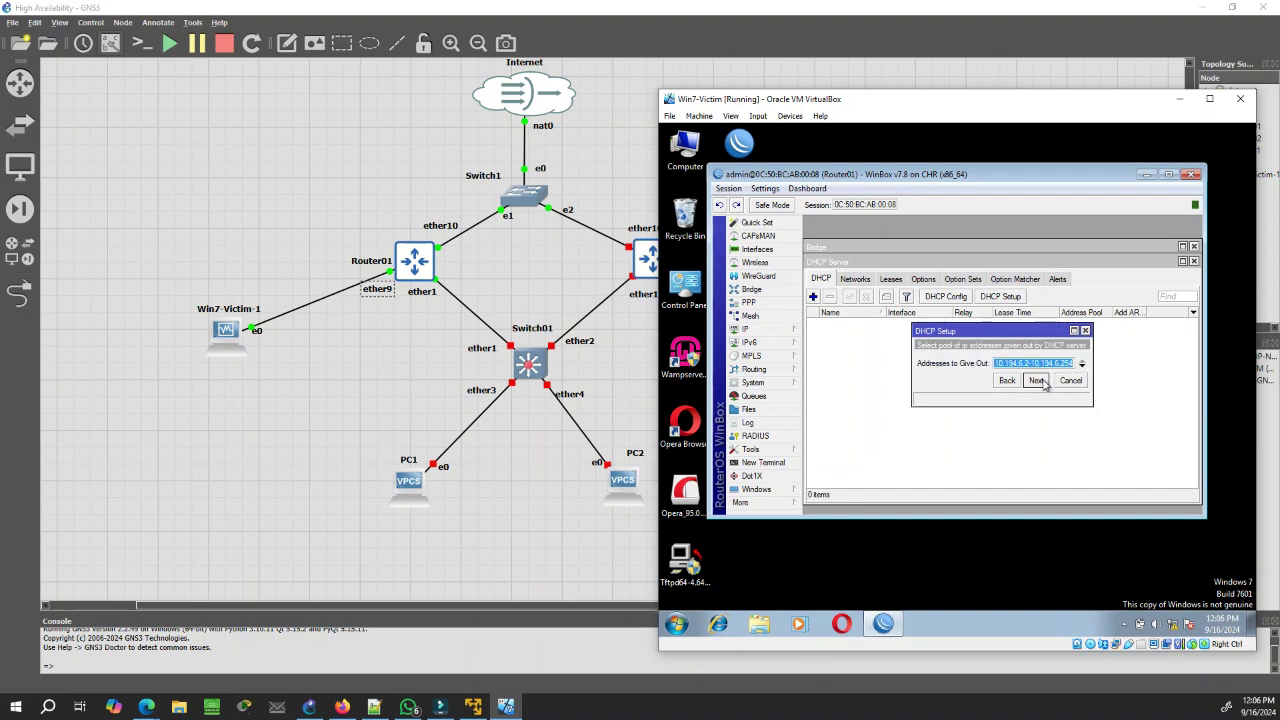
pyautogui.click(1037, 381)
pyautogui.click(1037, 381)
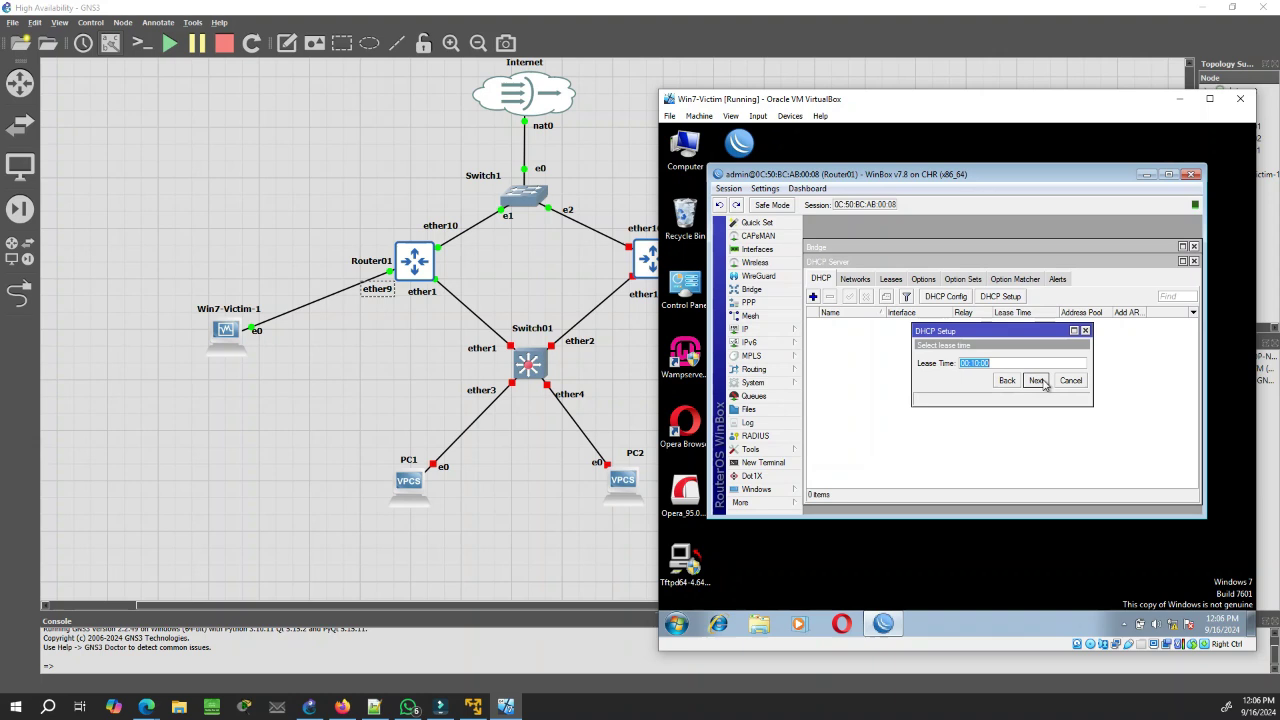
pyautogui.click(1037, 381)
pyautogui.click(1005, 362)
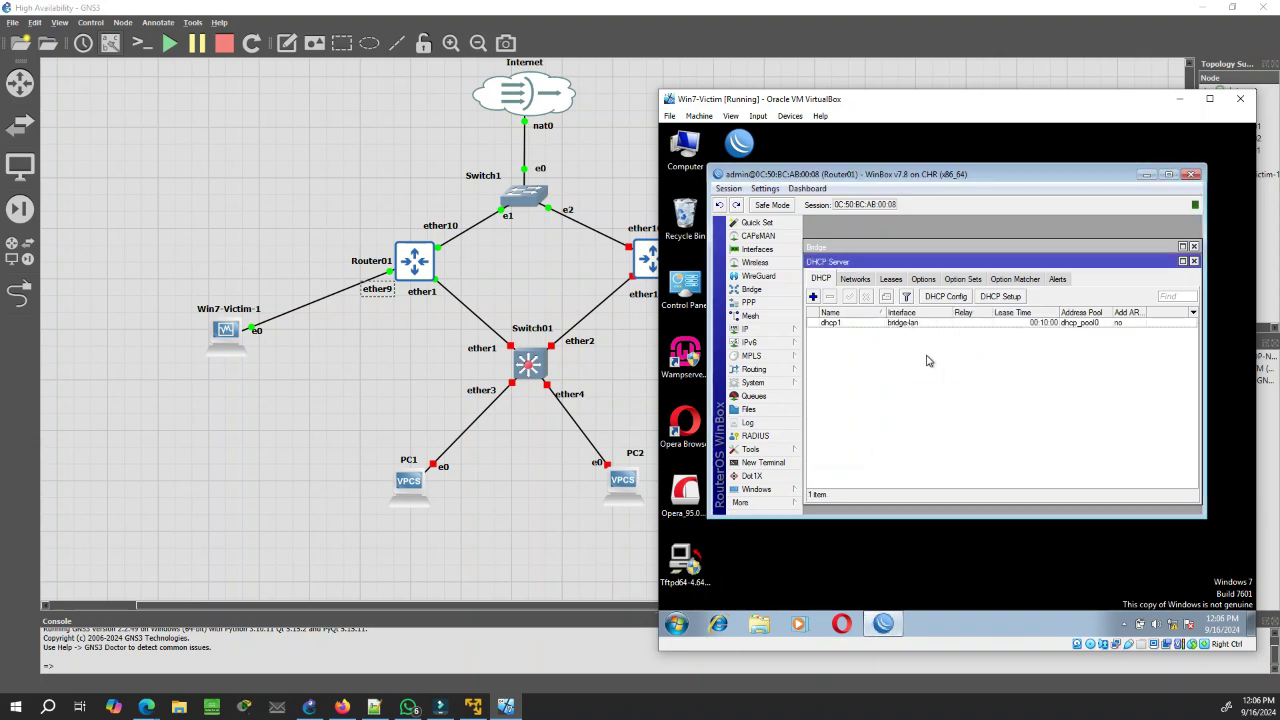
# - Start a new VRRP interface on Router01 and set its underlying interface to bridge-lan
pyautogui.click(758, 250)
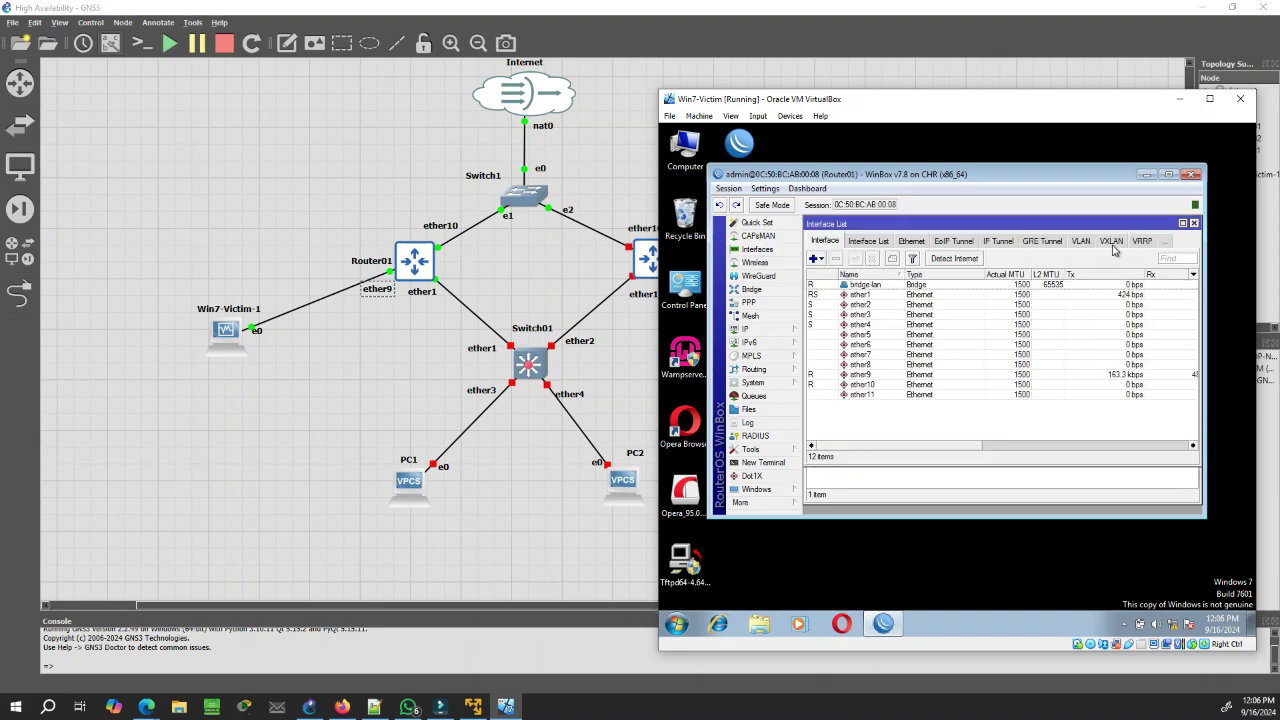
pyautogui.click(1143, 243)
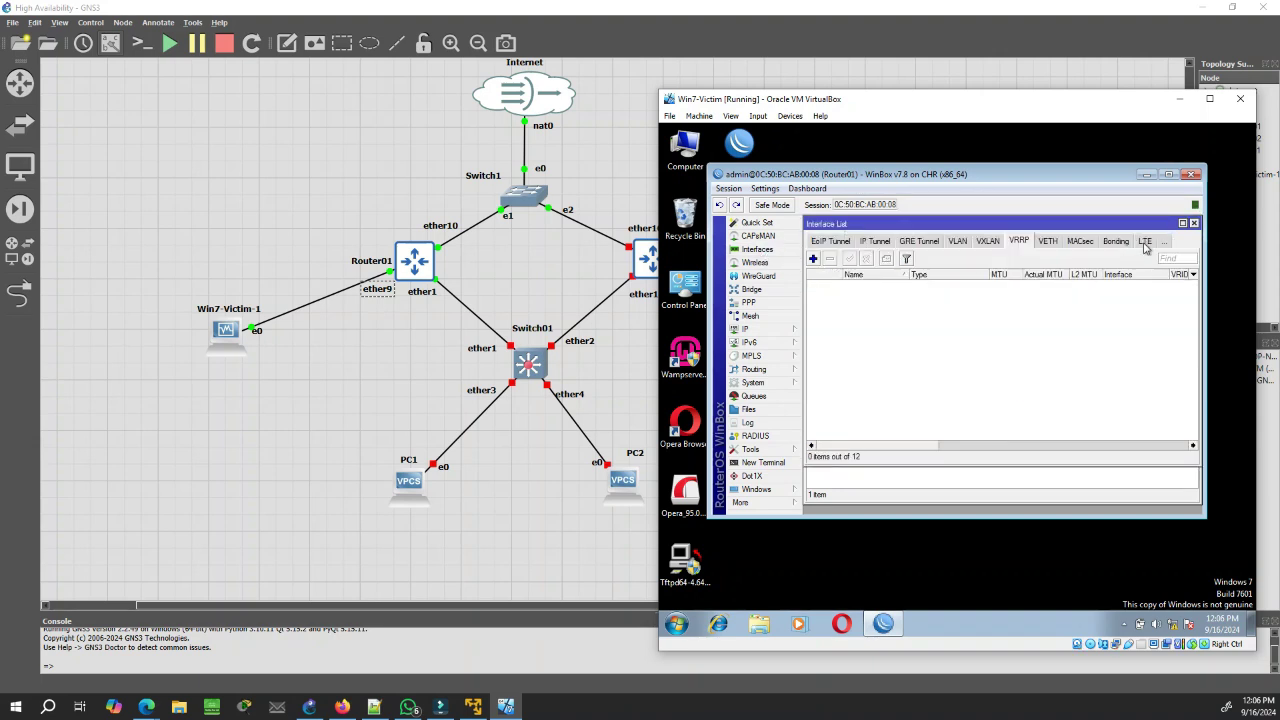
pyautogui.click(813, 259)
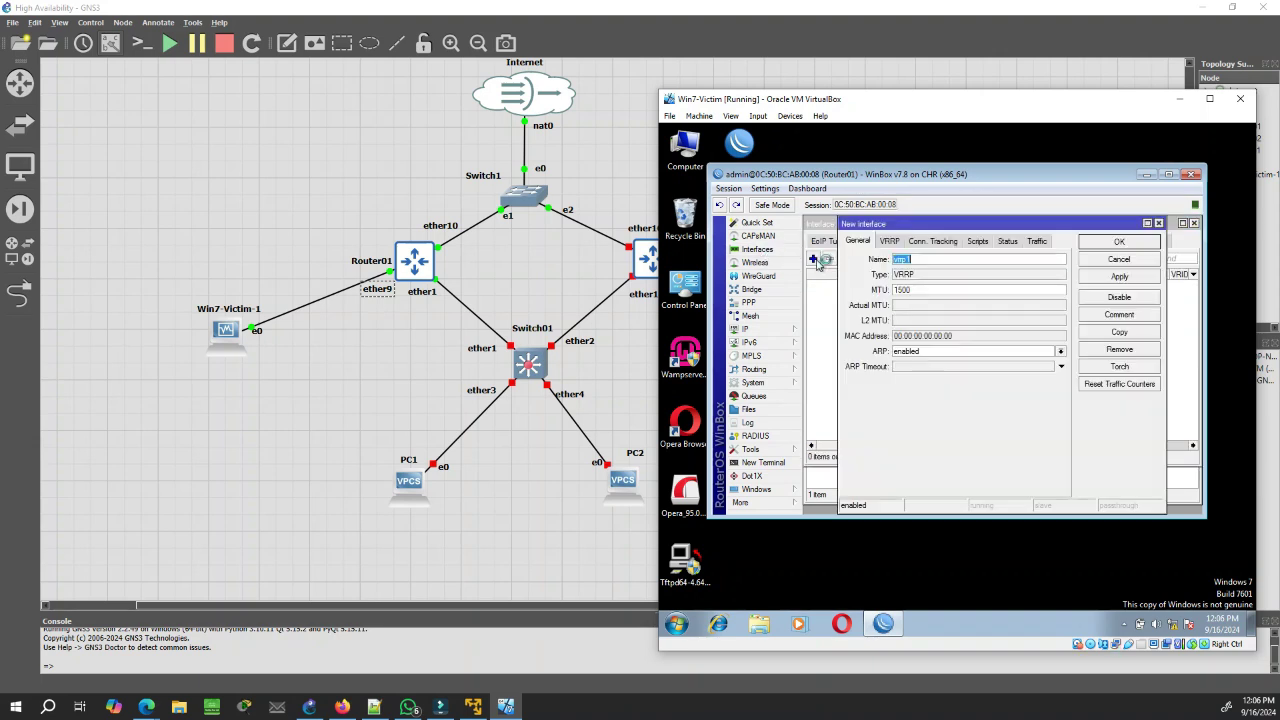
pyautogui.click(890, 242)
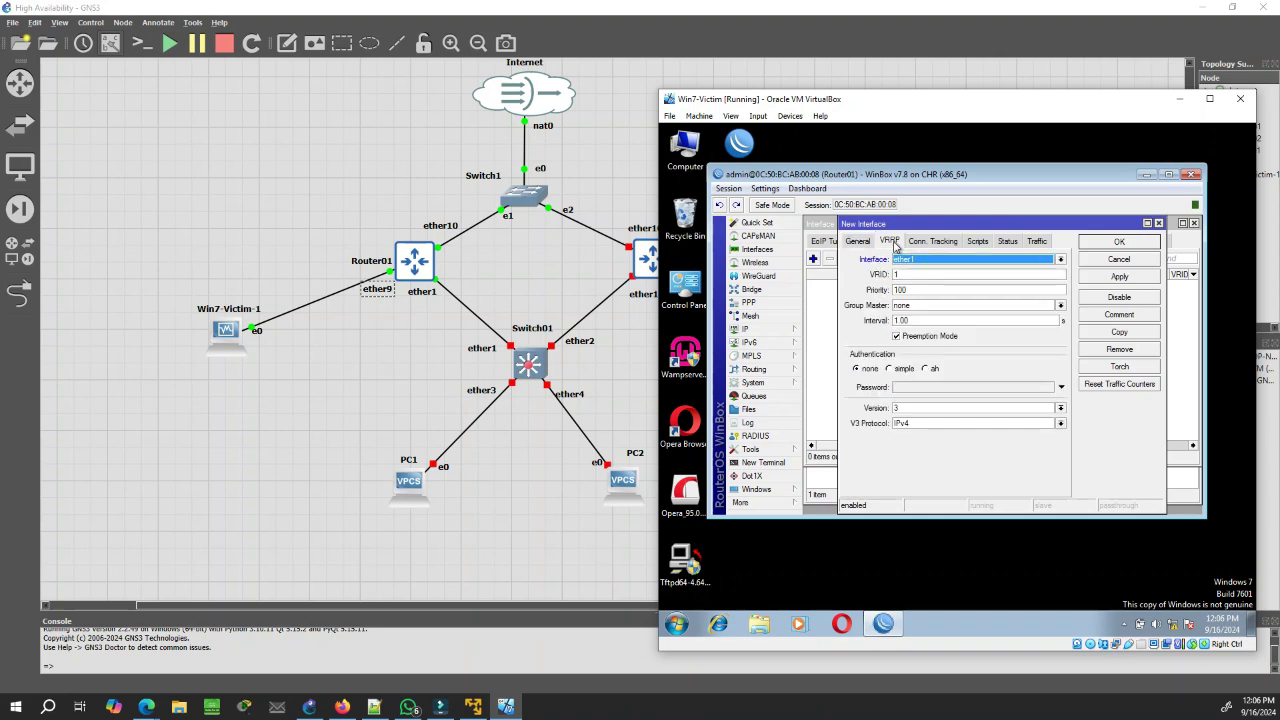
pyautogui.click(906, 263)
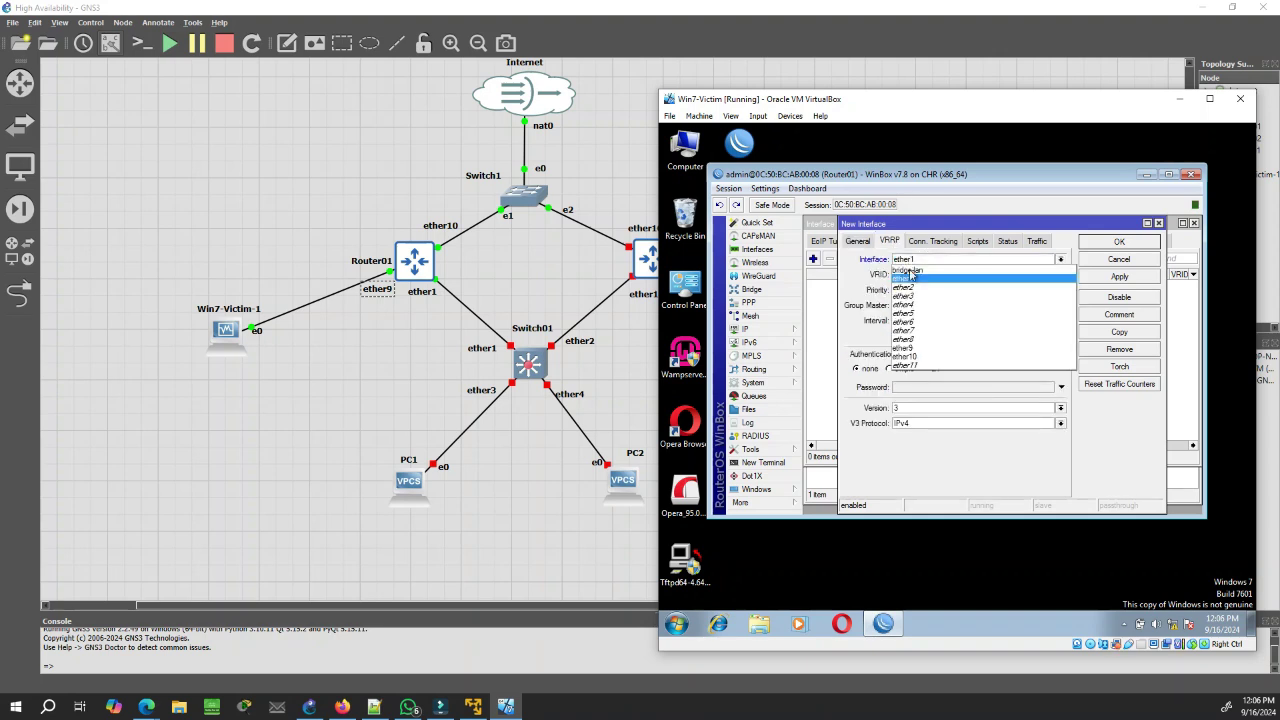
pyautogui.click(910, 270)
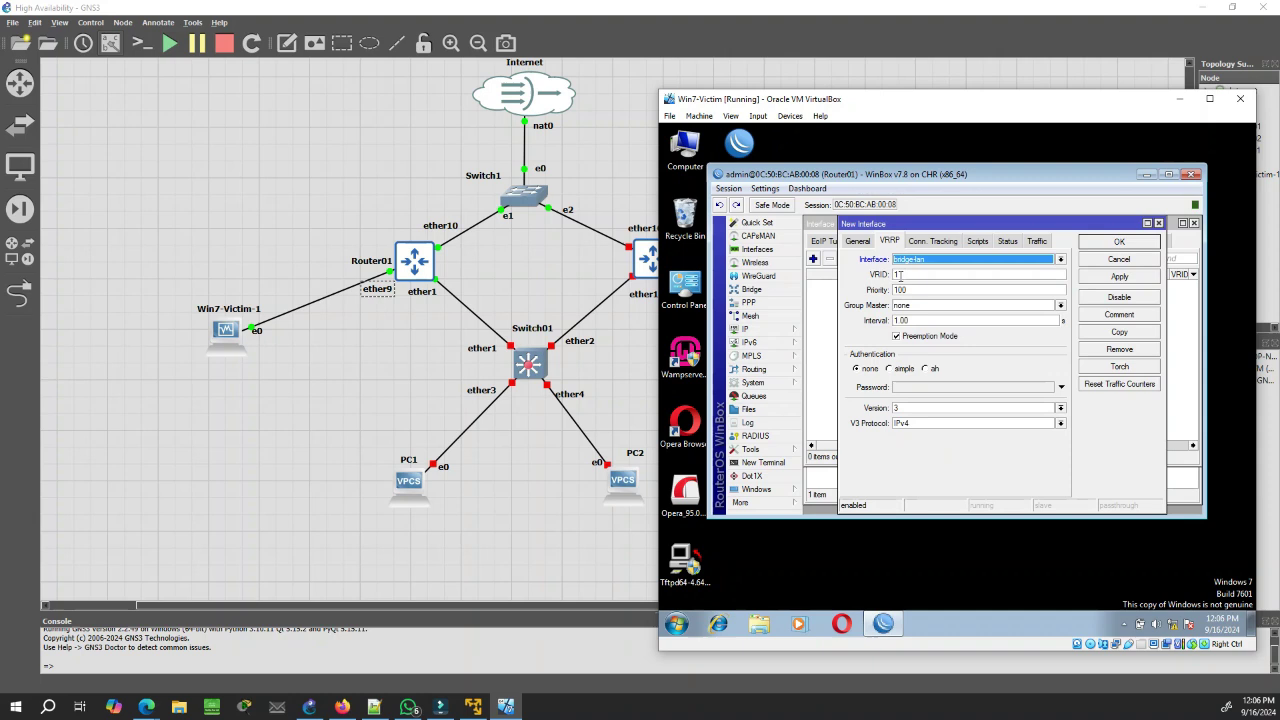
# - Set the new VRRP interface's VRID to 50 and its priority to 250, and save it
pyautogui.click(898, 274)
pyautogui.moveTo(898, 274); pyautogui.dragTo(856, 278)
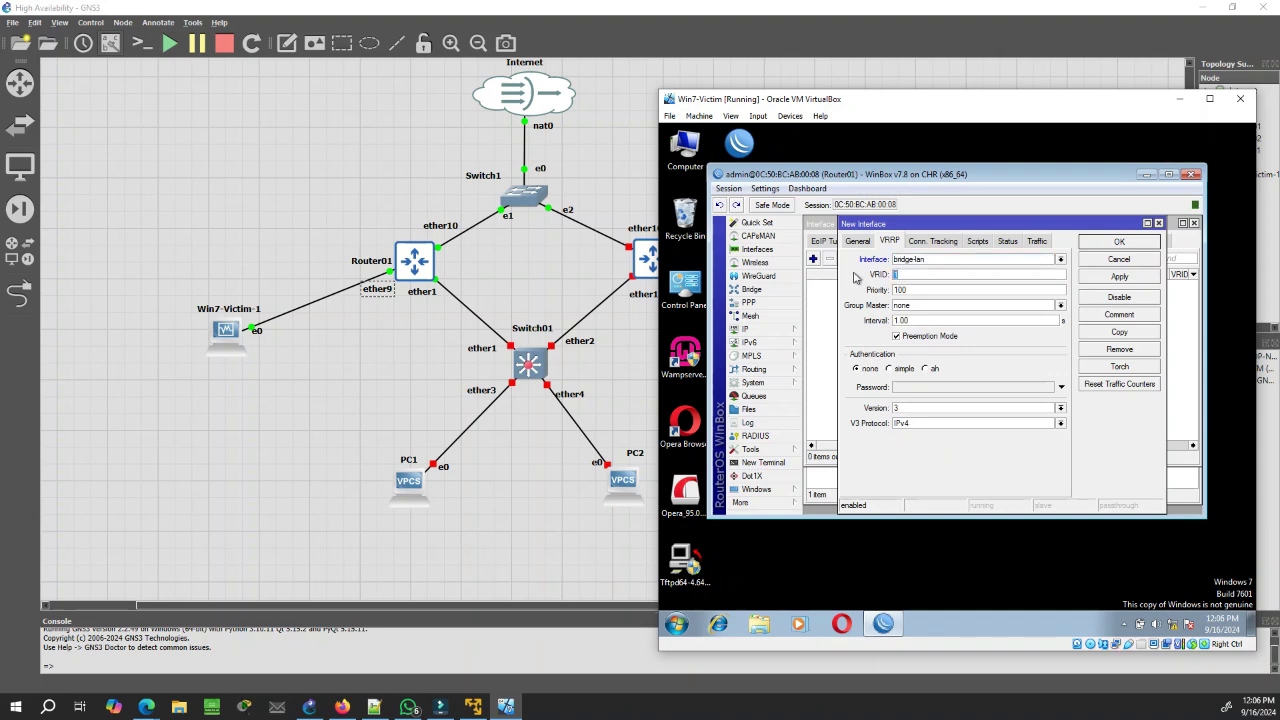
pyautogui.write('50')
pyautogui.click(900, 290)
pyautogui.doubleClick(898, 290)
pyautogui.write('250')
pyautogui.click(1132, 278)
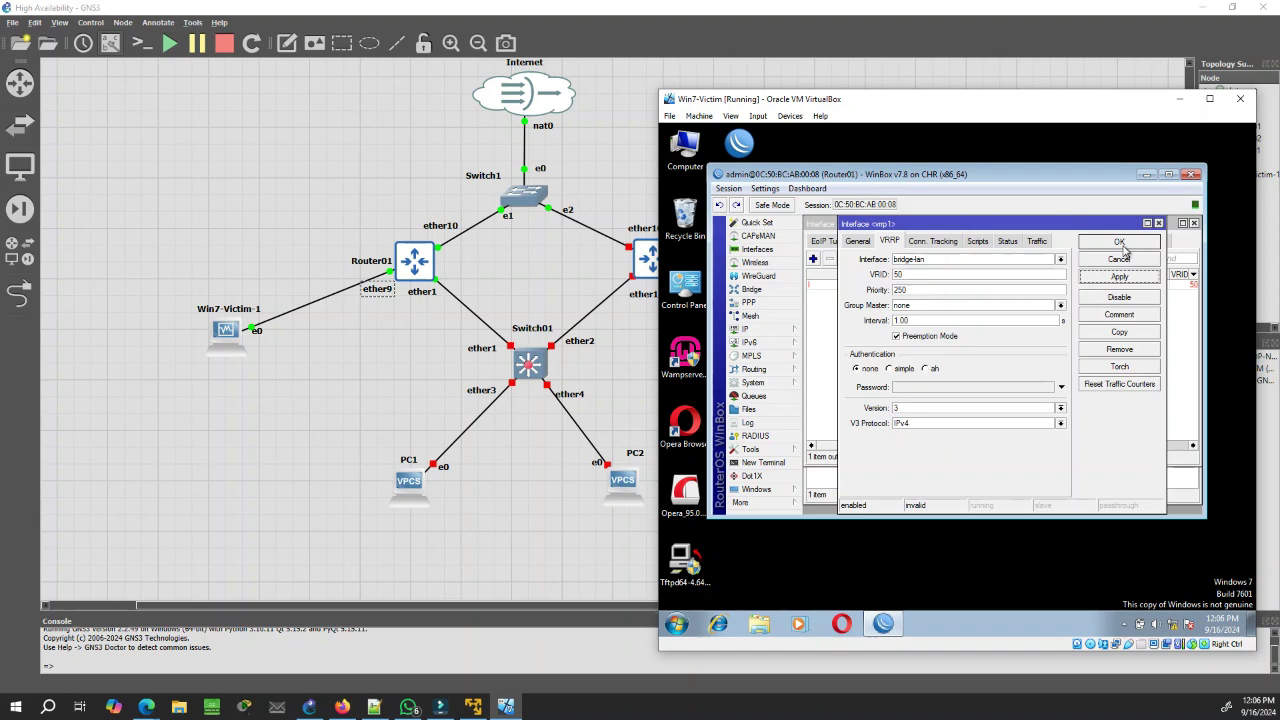
pyautogui.click(1122, 245)
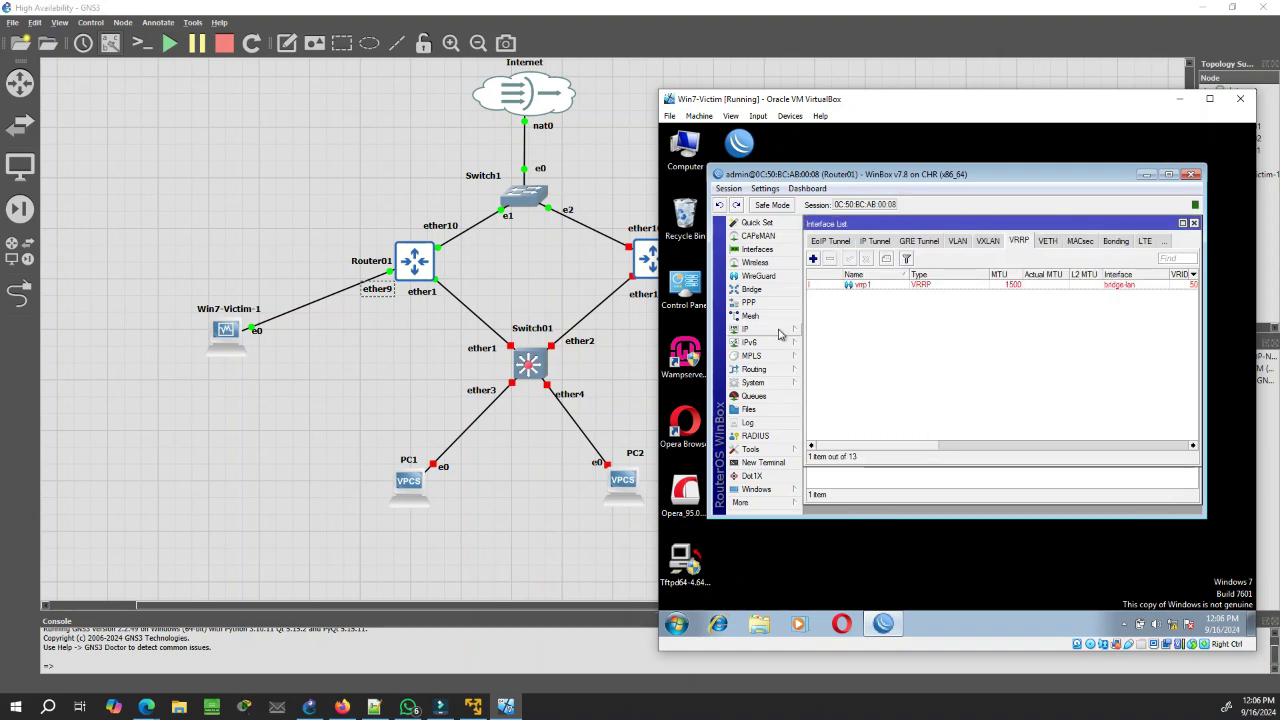
# - Assign the IP address 10.194.6.1/32 to the vrrp1 interface and close the address list
pyautogui.click(772, 334)
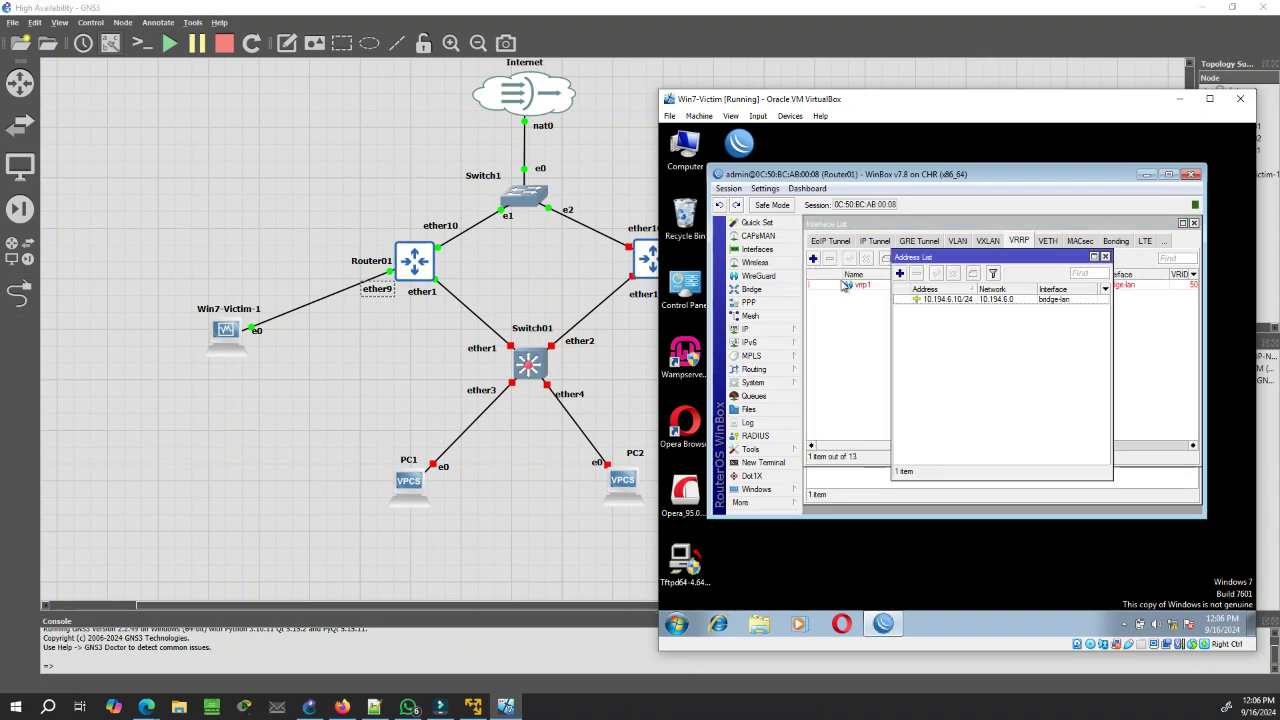
pyautogui.click(901, 274)
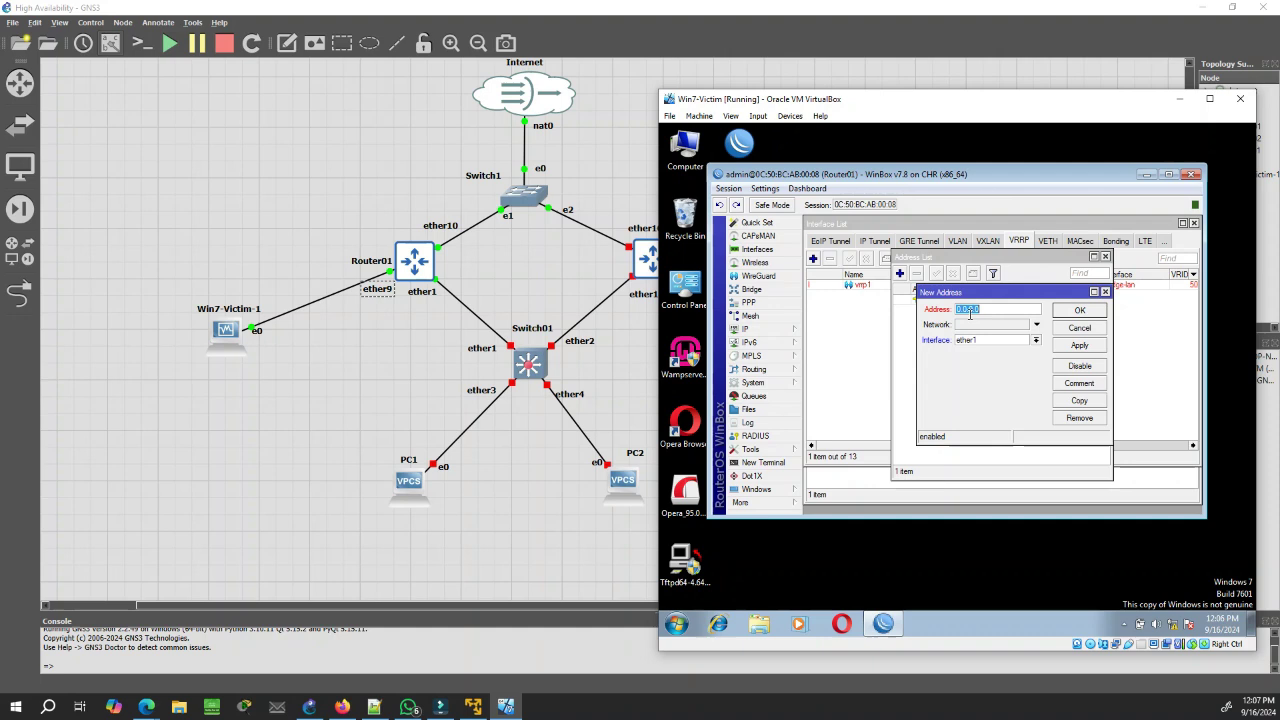
pyautogui.write('10.194.6')
pyautogui.click(1000, 341)
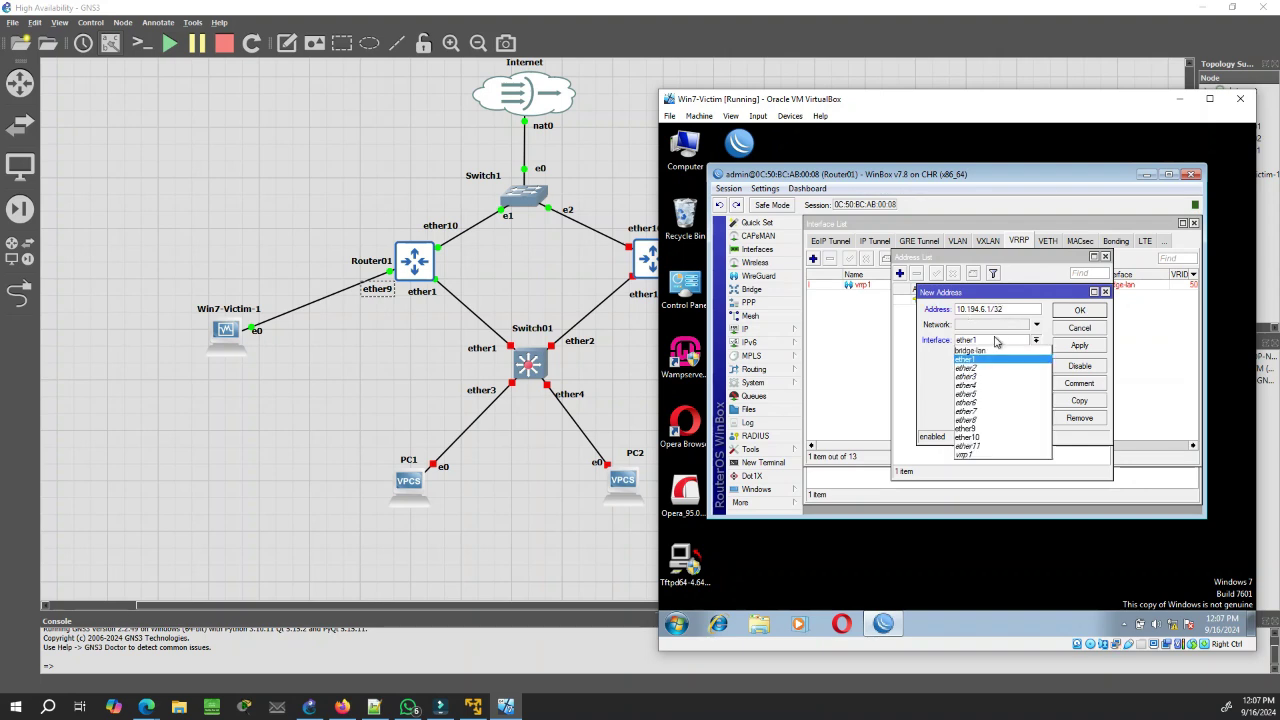
pyautogui.click(986, 453)
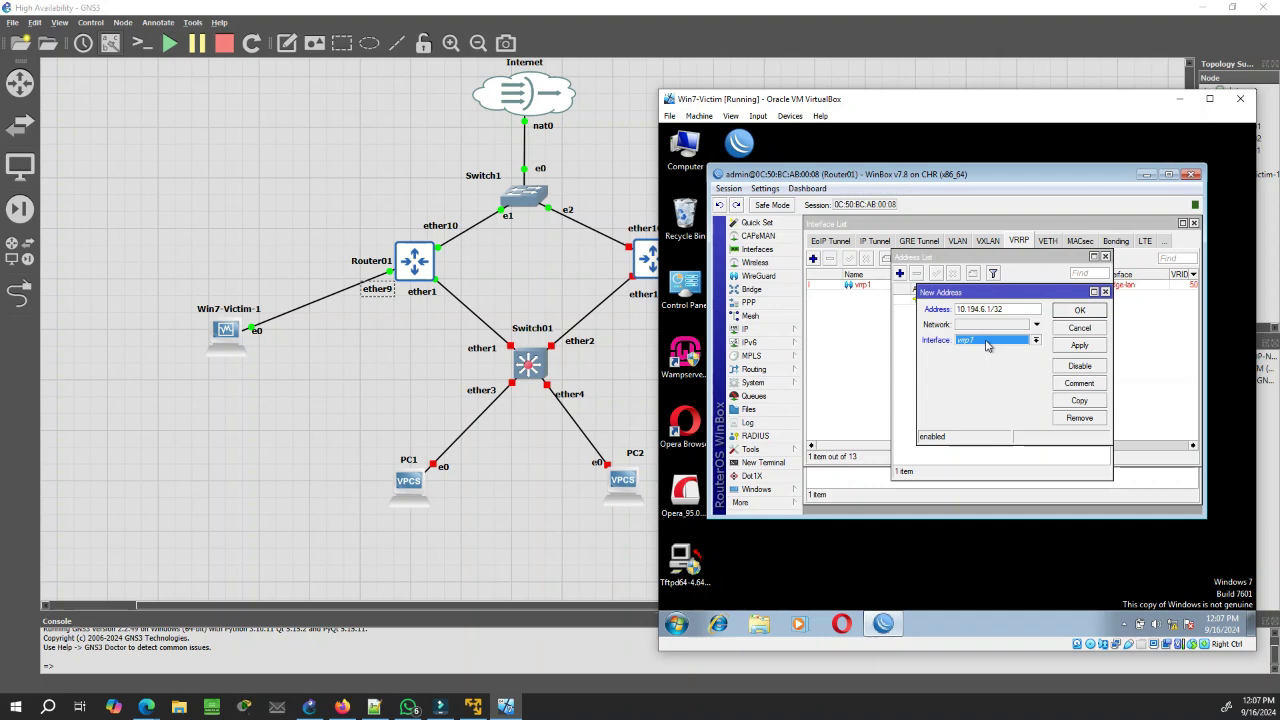
pyautogui.click(1079, 347)
pyautogui.click(1080, 314)
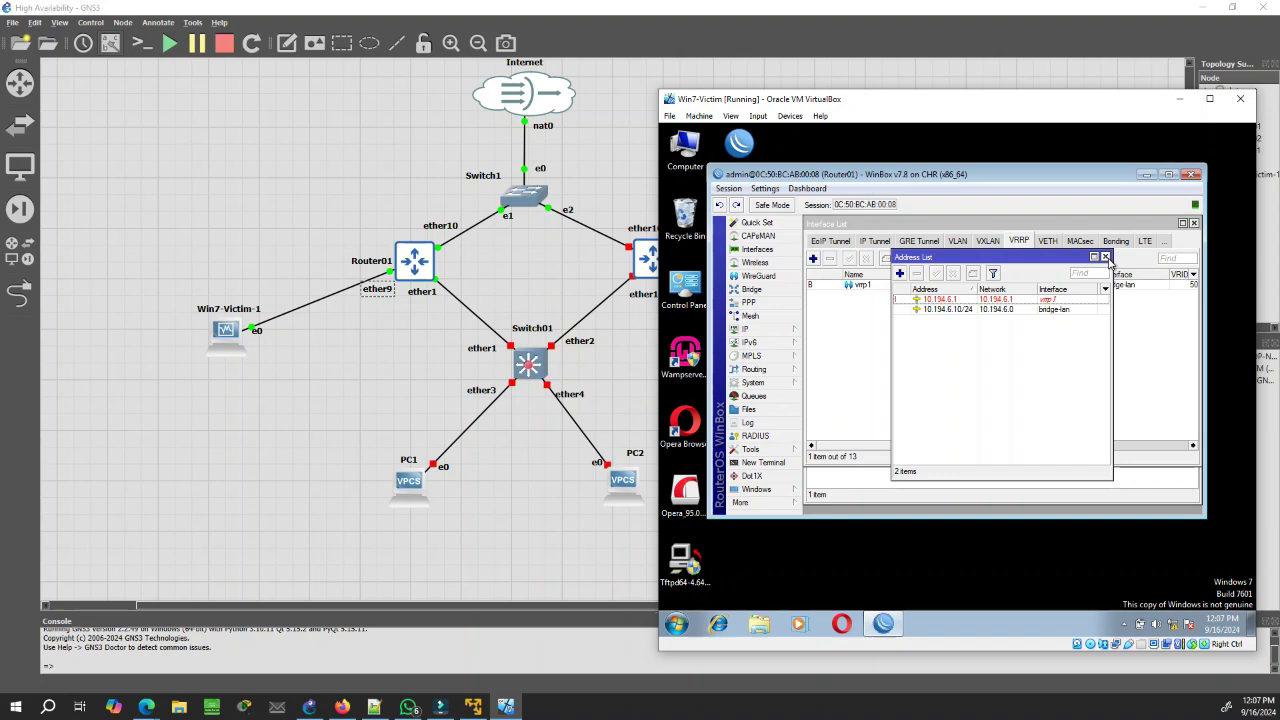
pyautogui.click(1025, 301)
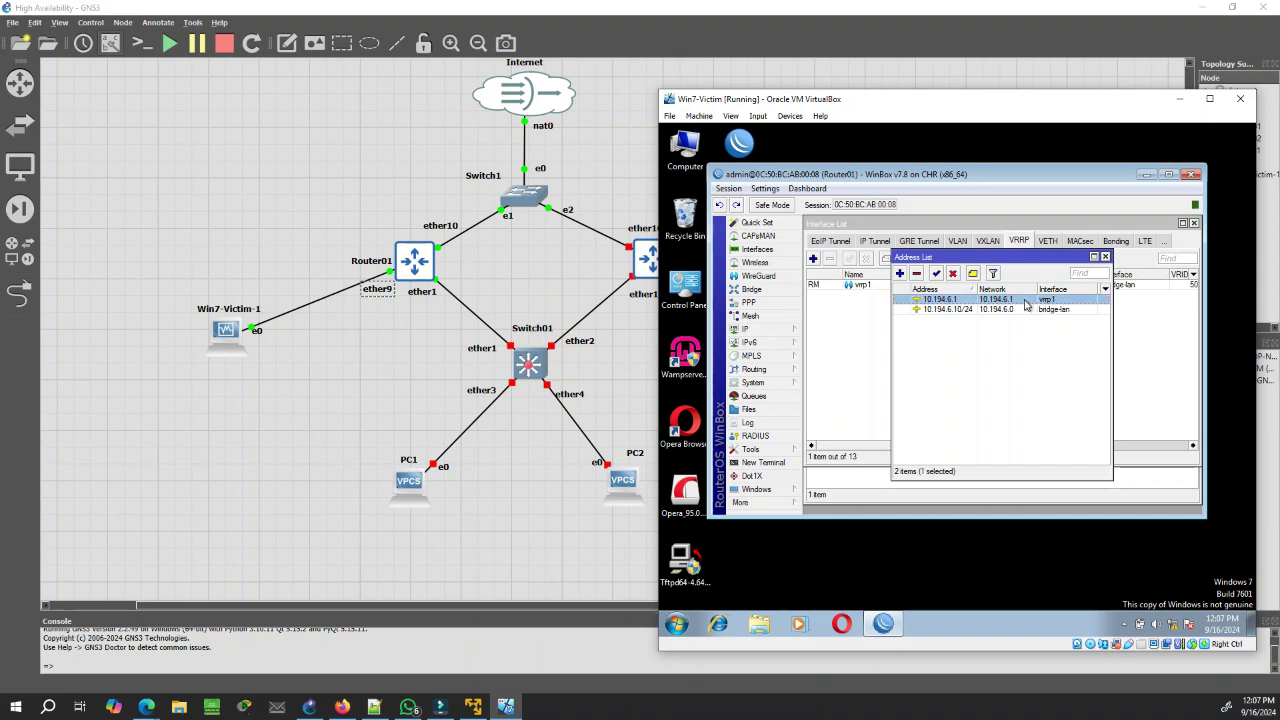
pyautogui.click(1105, 258)
# - Examine the vrrp1 interface's flags, settings and status in an enlarged interface list
pyautogui.click(874, 286)
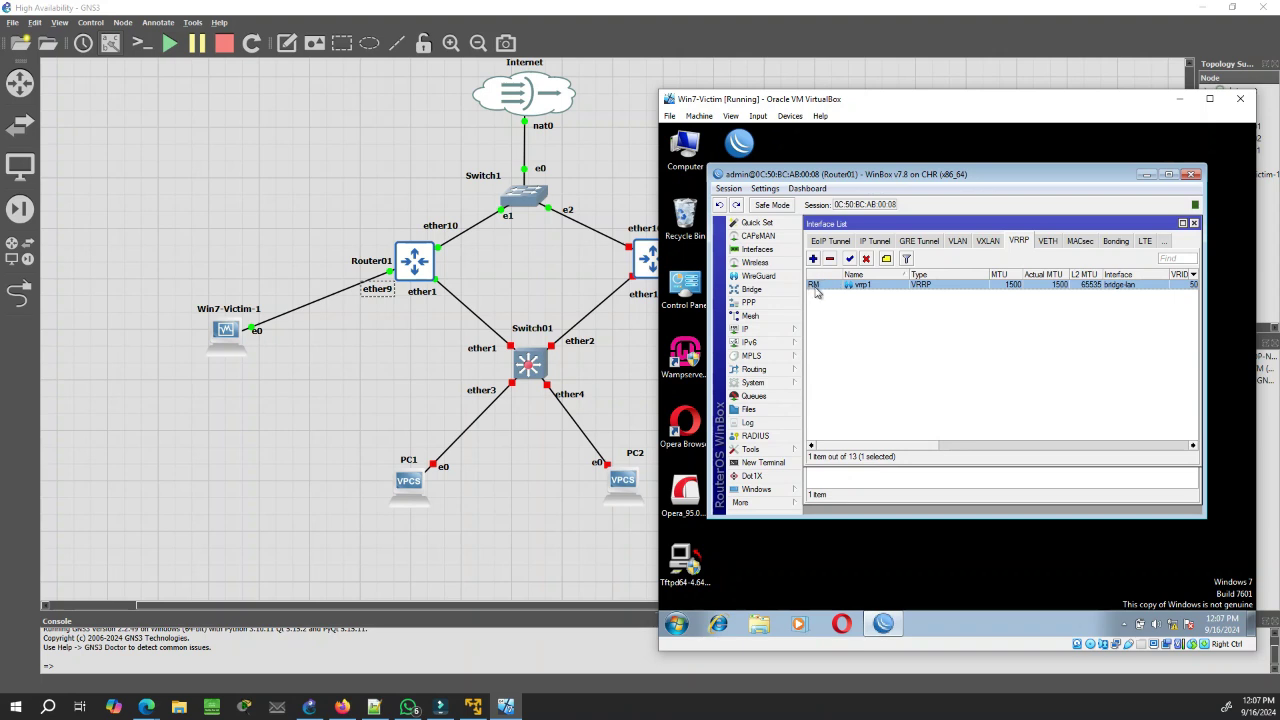
pyautogui.moveTo(993, 175); pyautogui.dragTo(971, 177)
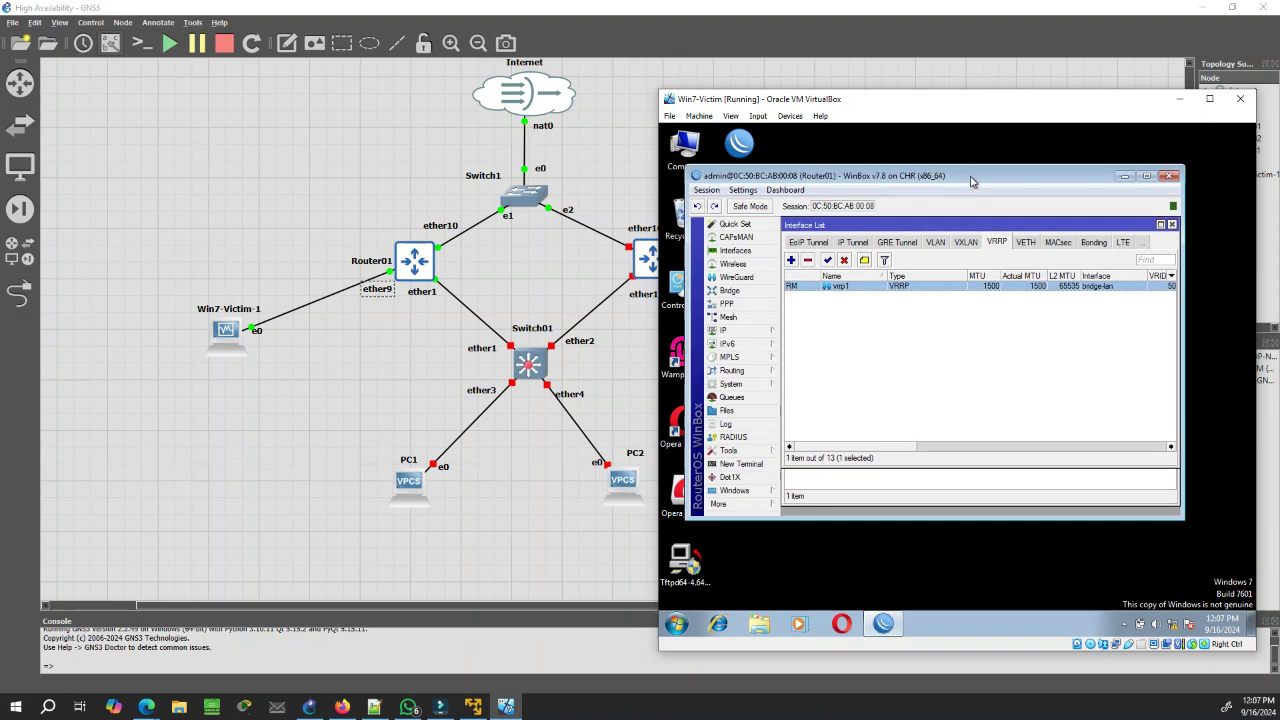
pyautogui.click(1162, 225)
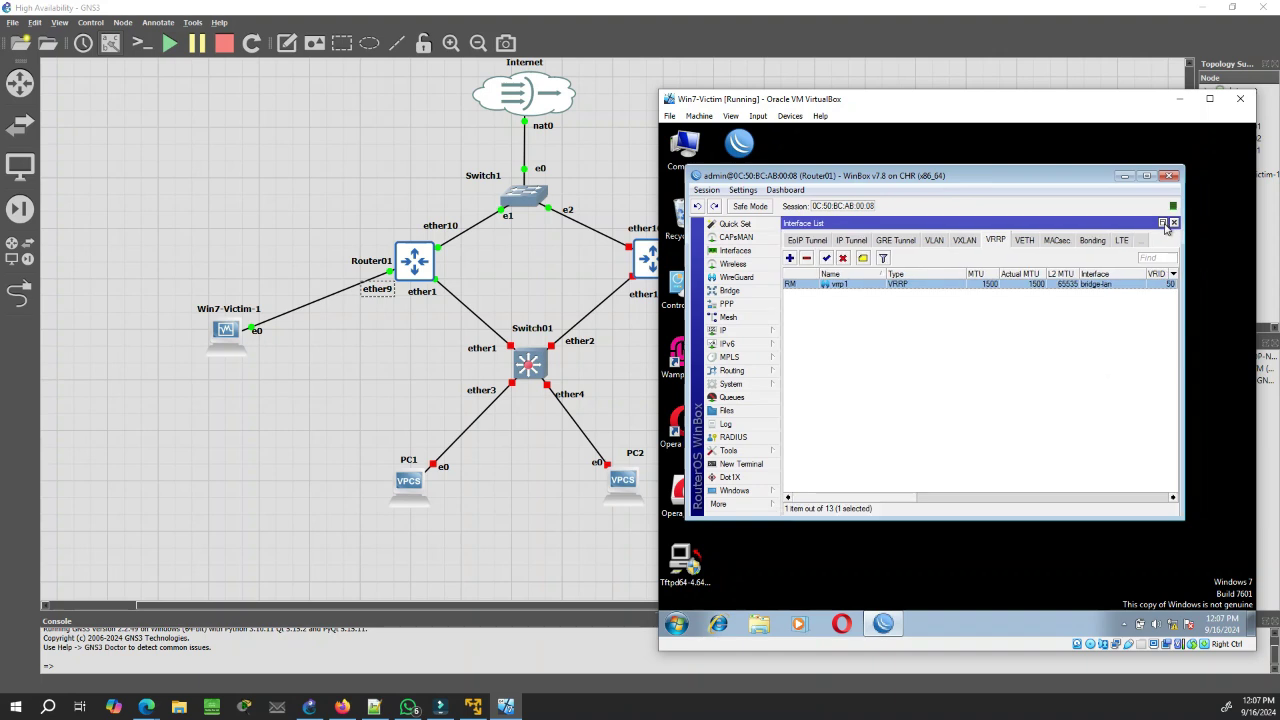
pyautogui.doubleClick(1057, 289)
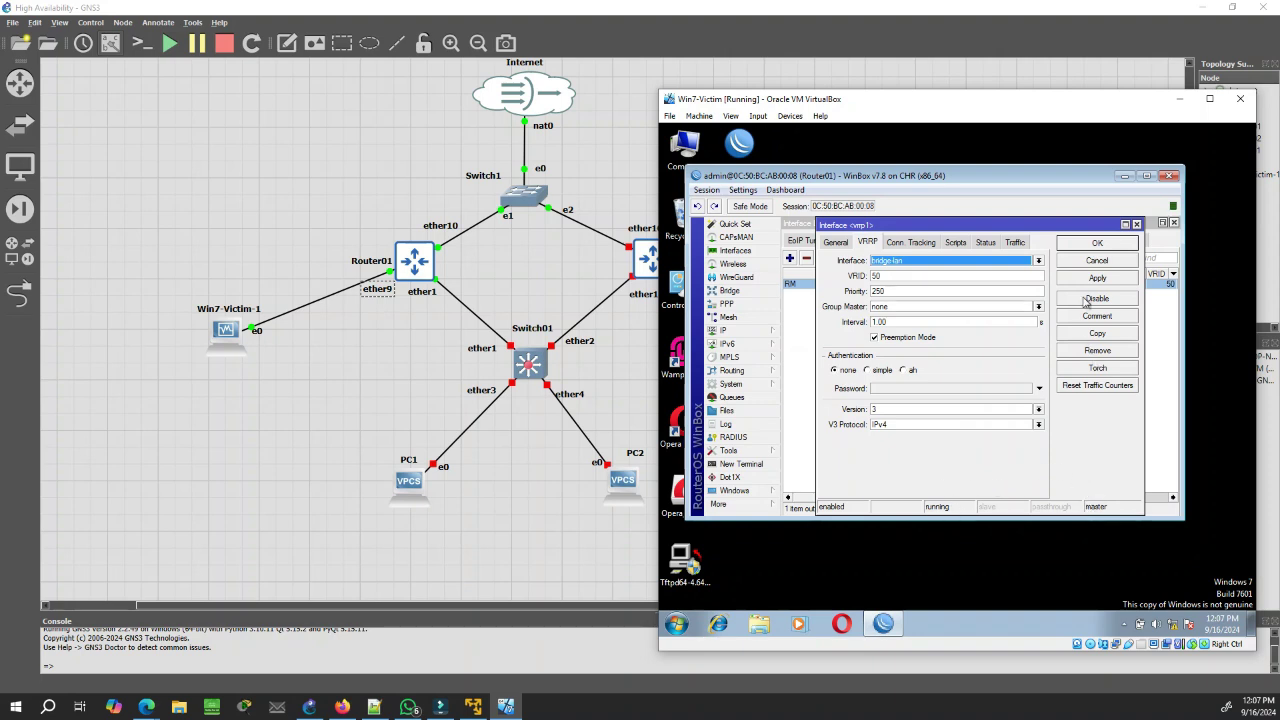
pyautogui.click(1098, 243)
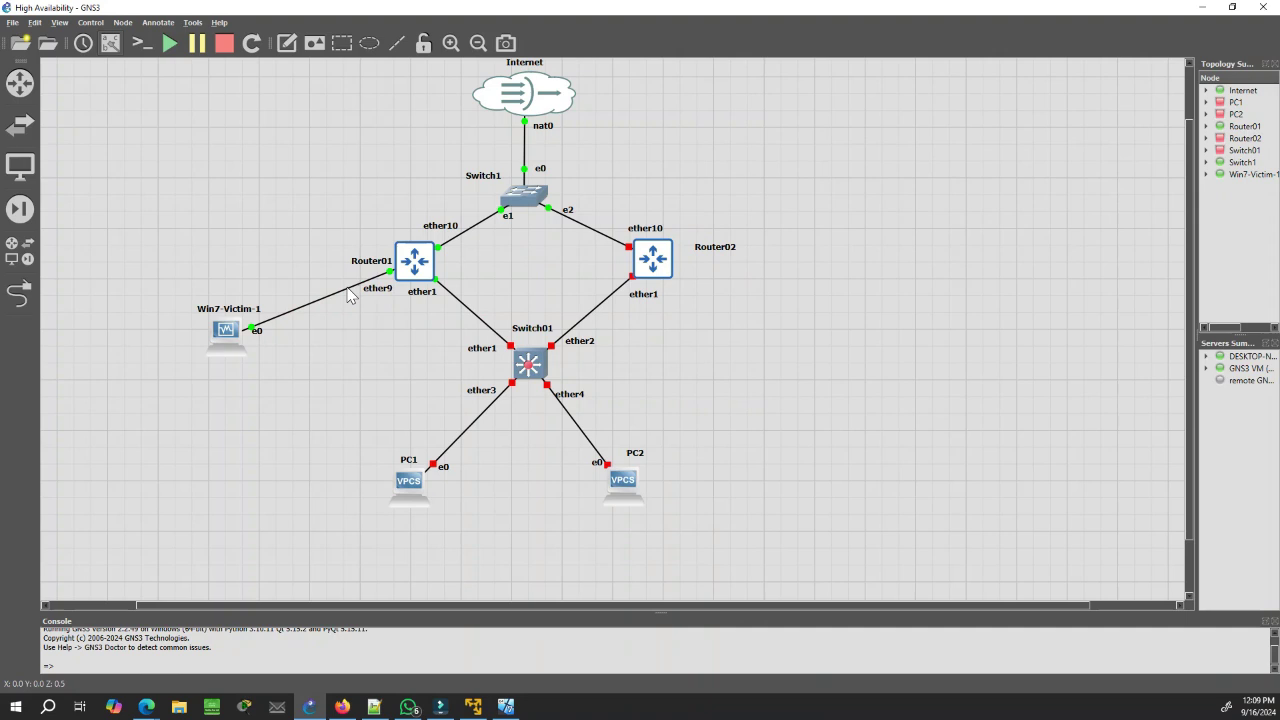
# - In GNS3, delete the link between Win7-Victim-1 and Router01 and connect Win7-Victim-1's Ethernet0 to Router01's ether4 instead
pyautogui.rightClick(350, 297)
pyautogui.click(400, 360)
pyautogui.click(18, 292)
pyautogui.click(222, 332)
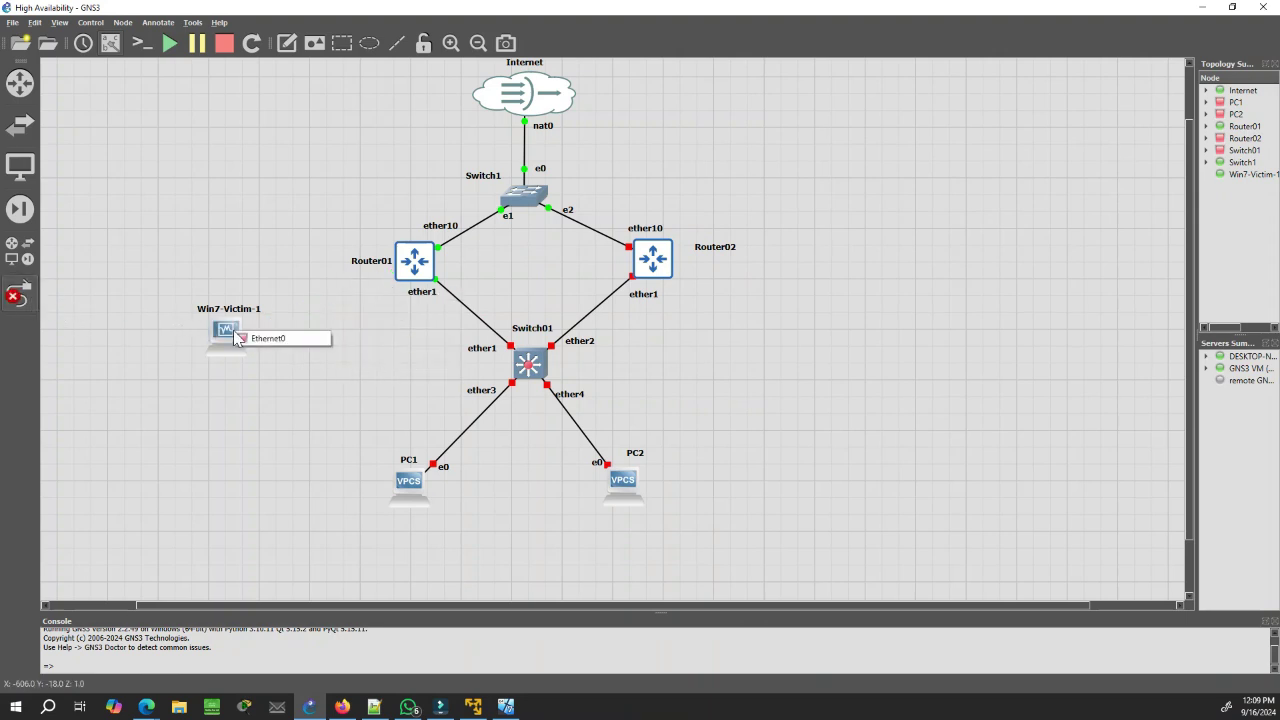
pyautogui.click(265, 336)
pyautogui.click(413, 268)
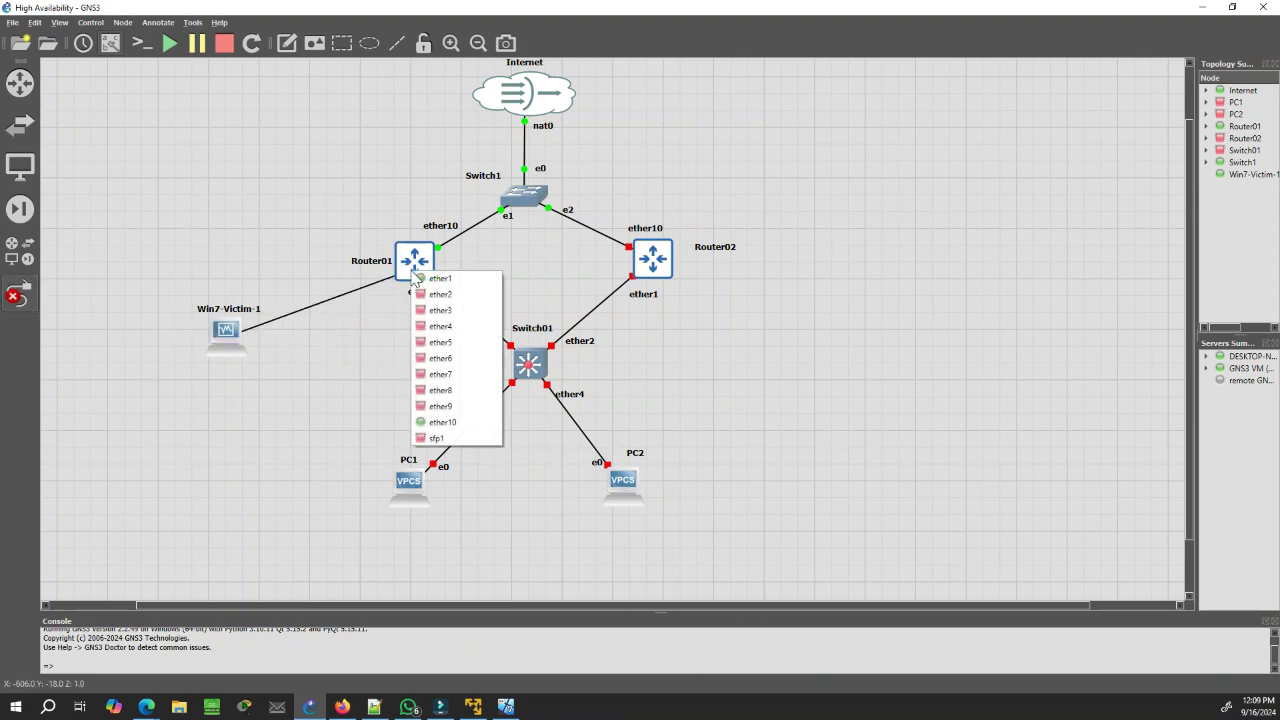
pyautogui.click(441, 327)
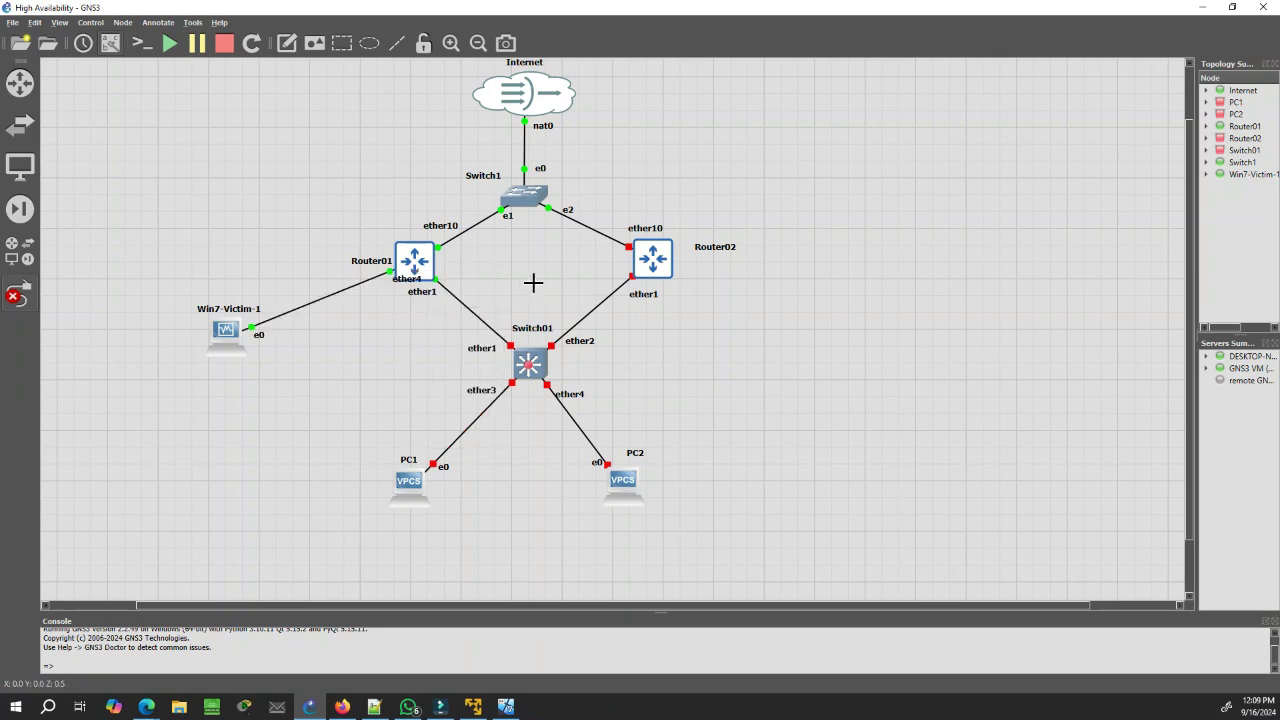
pyautogui.press('Escape')
# - Switch to the Win7-Victim virtual machine, dismiss the network location choice and examine the Local Area Connection's network details
pyautogui.click(506, 706)
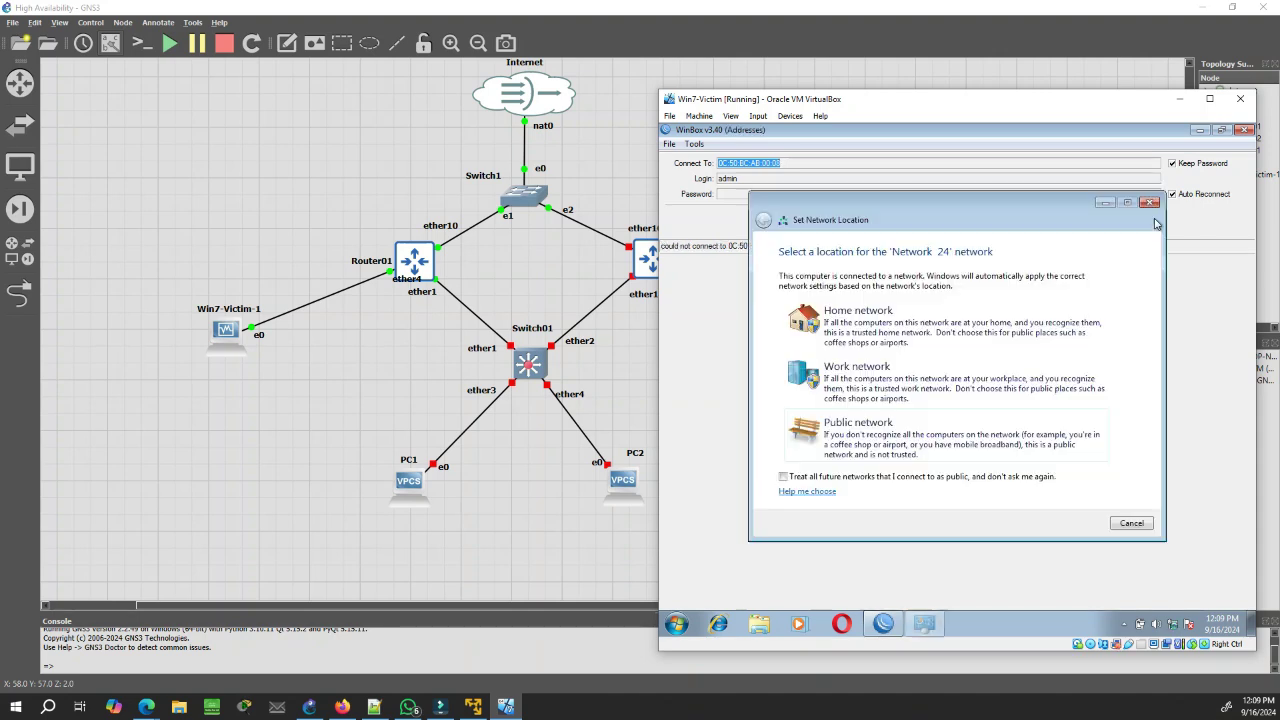
pyautogui.click(1131, 523)
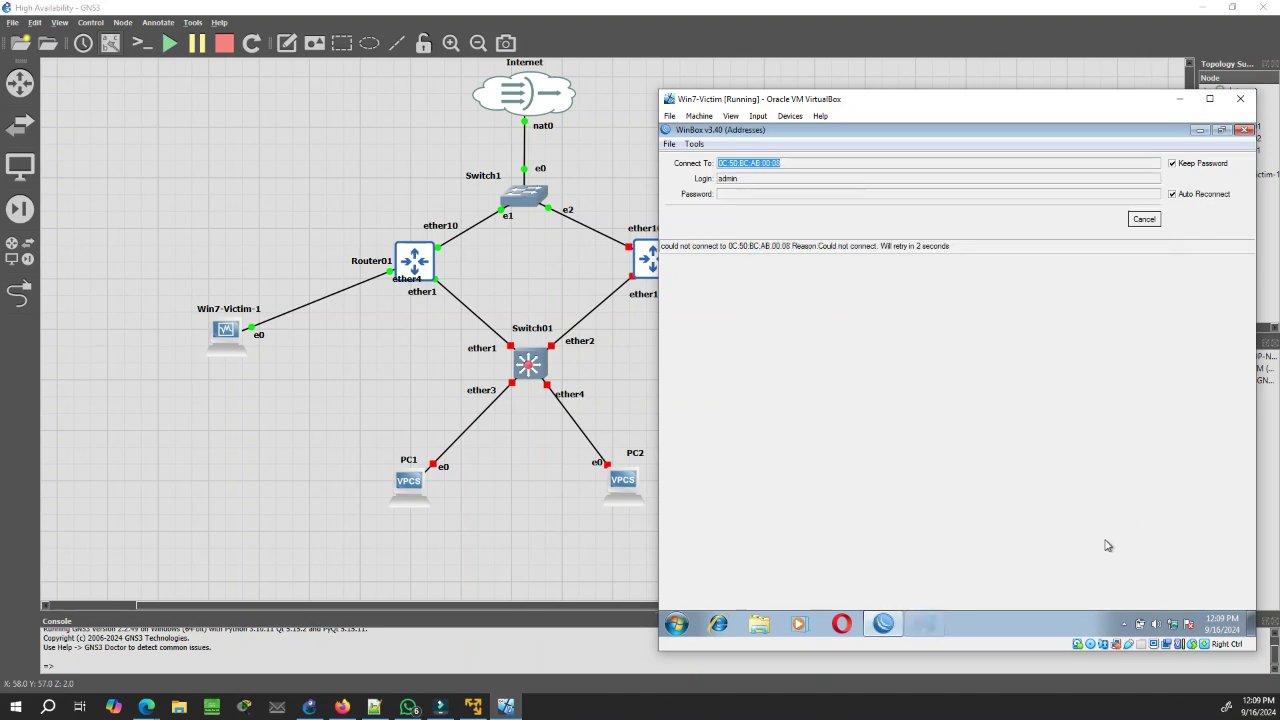
pyautogui.click(1174, 627)
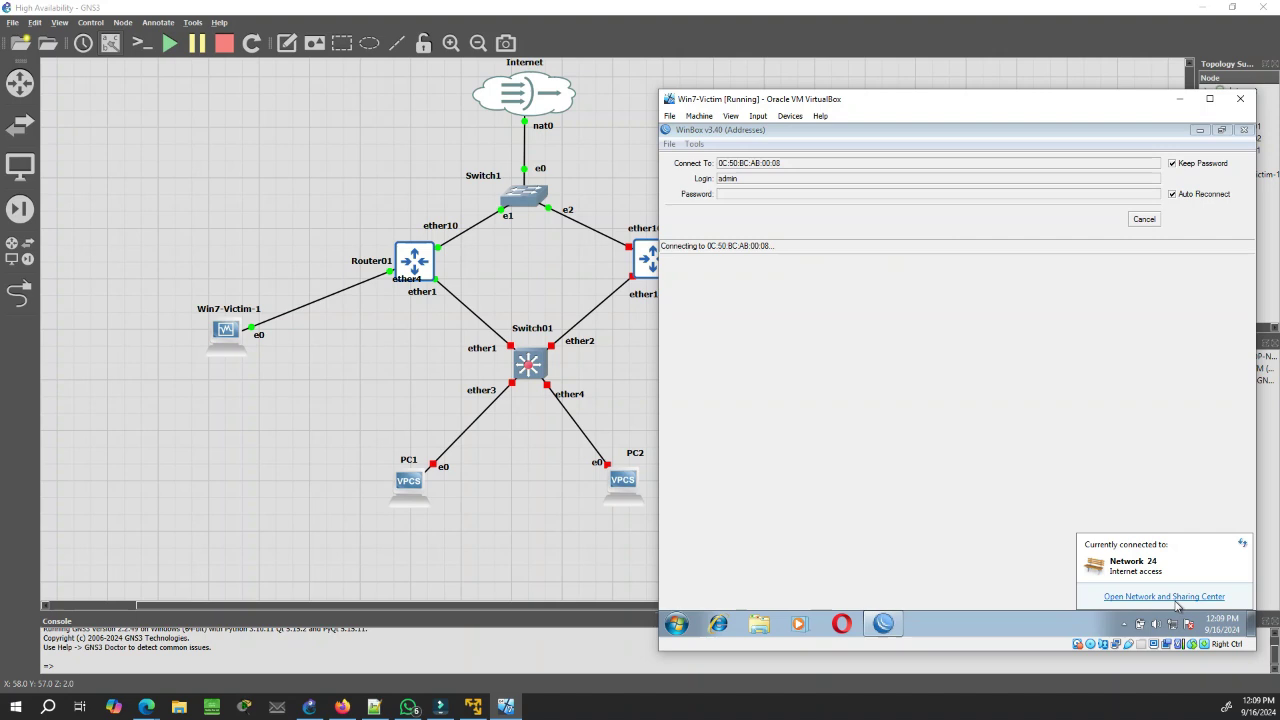
pyautogui.click(1177, 602)
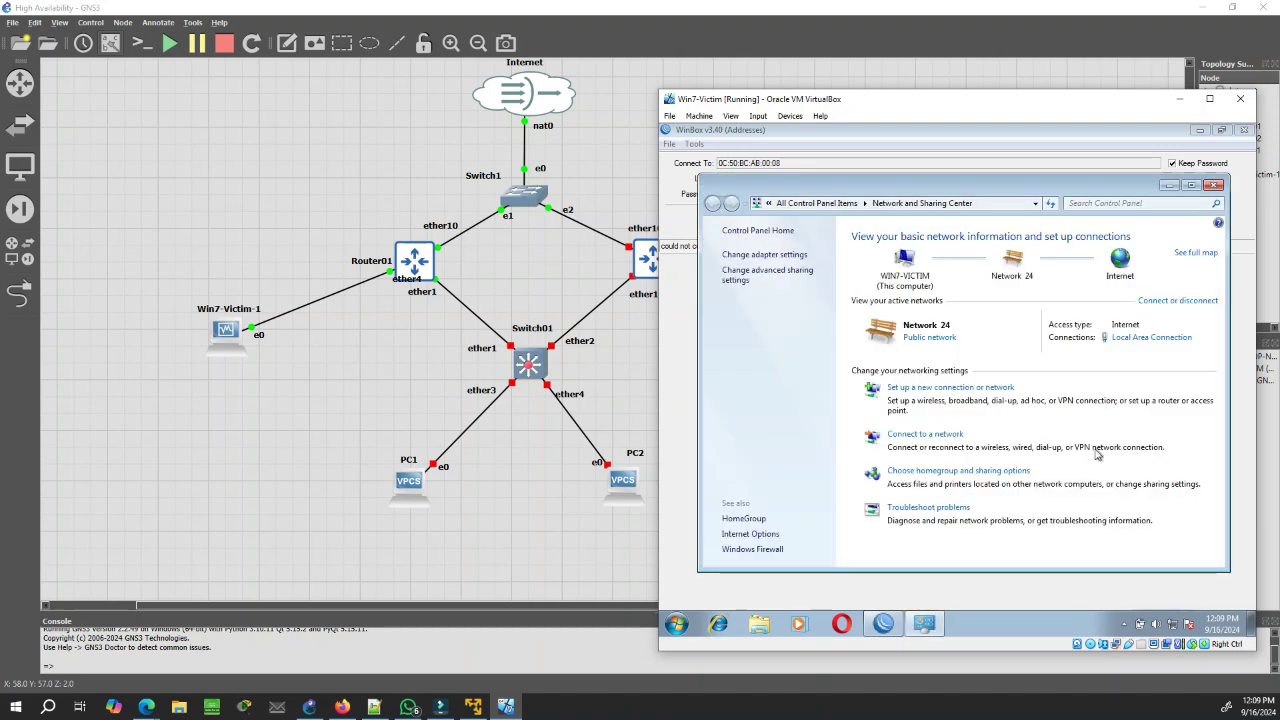
pyautogui.click(1148, 341)
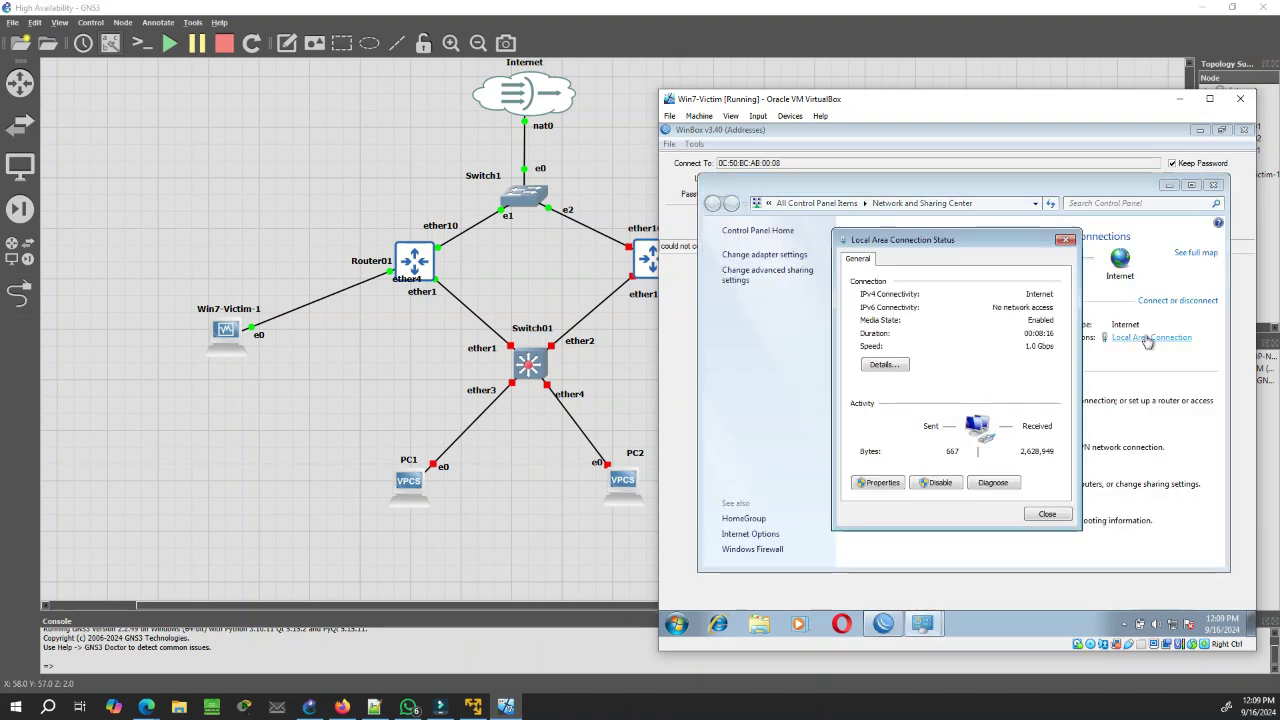
pyautogui.click(878, 366)
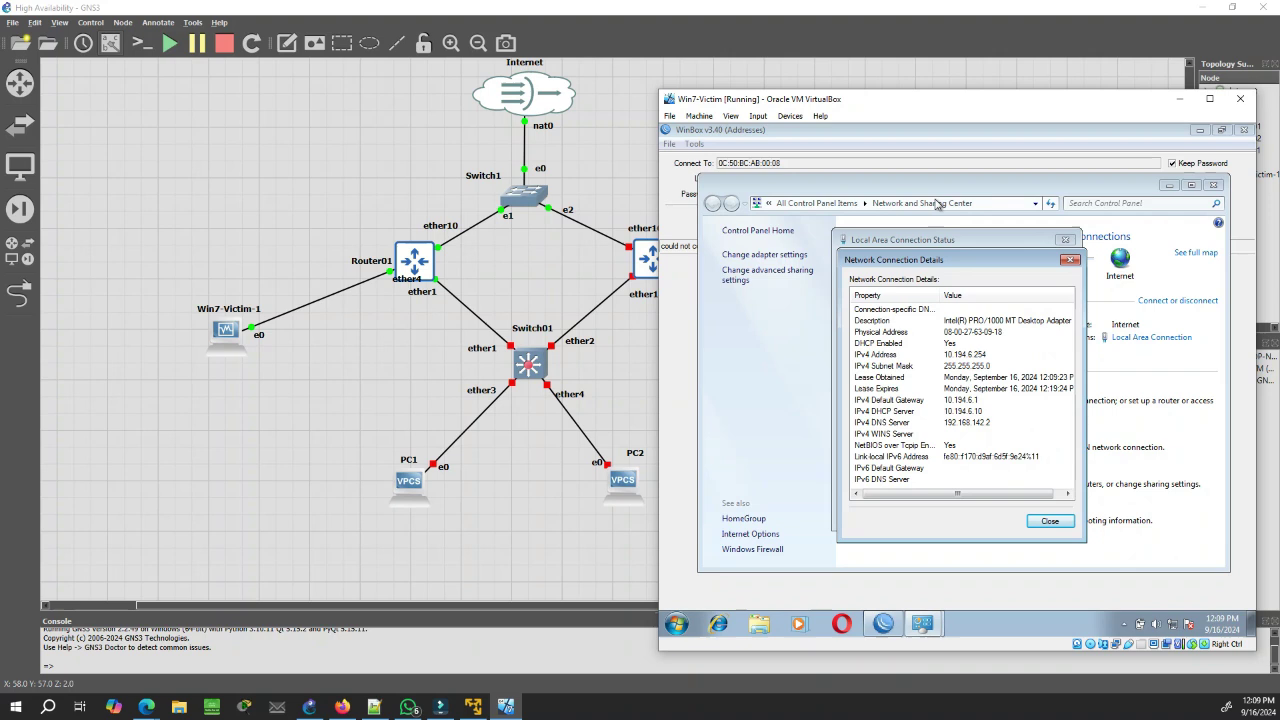
# - Stop WinBox's pending reconnection and connect to Router01 through neighbor 00:00:5E:00:01:32, skipping the password change
pyautogui.click(671, 448)
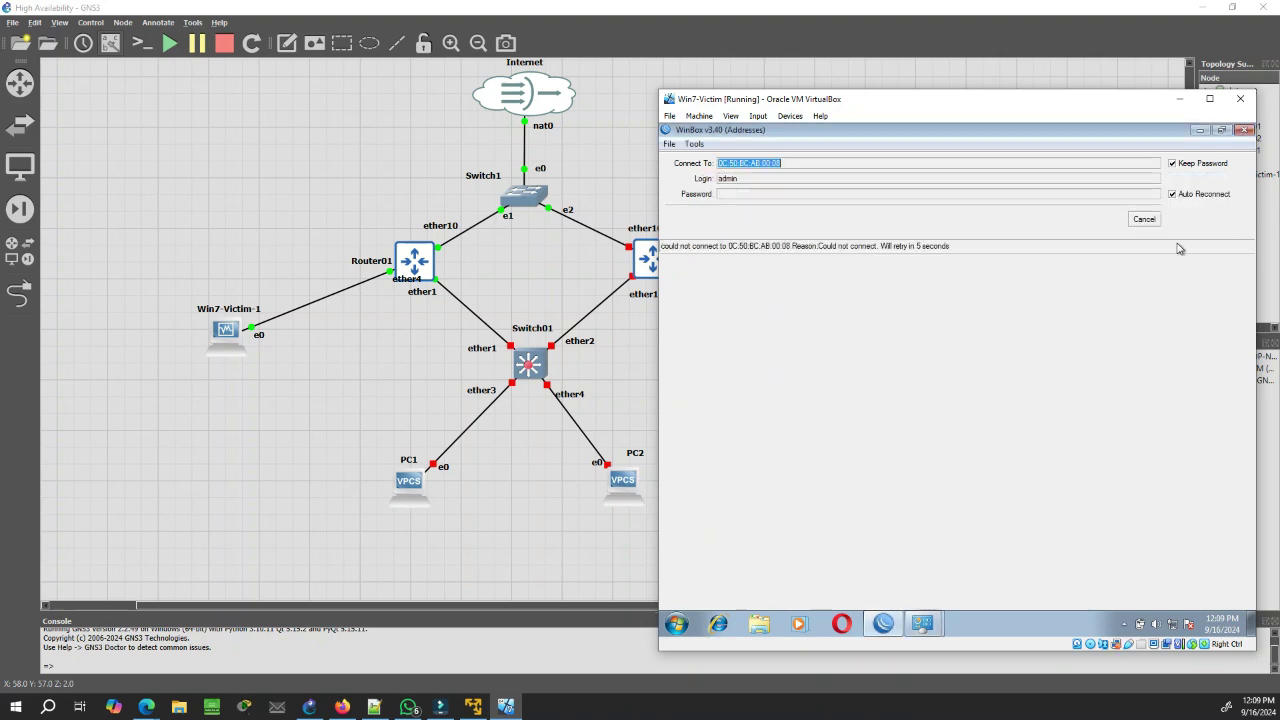
pyautogui.click(1140, 220)
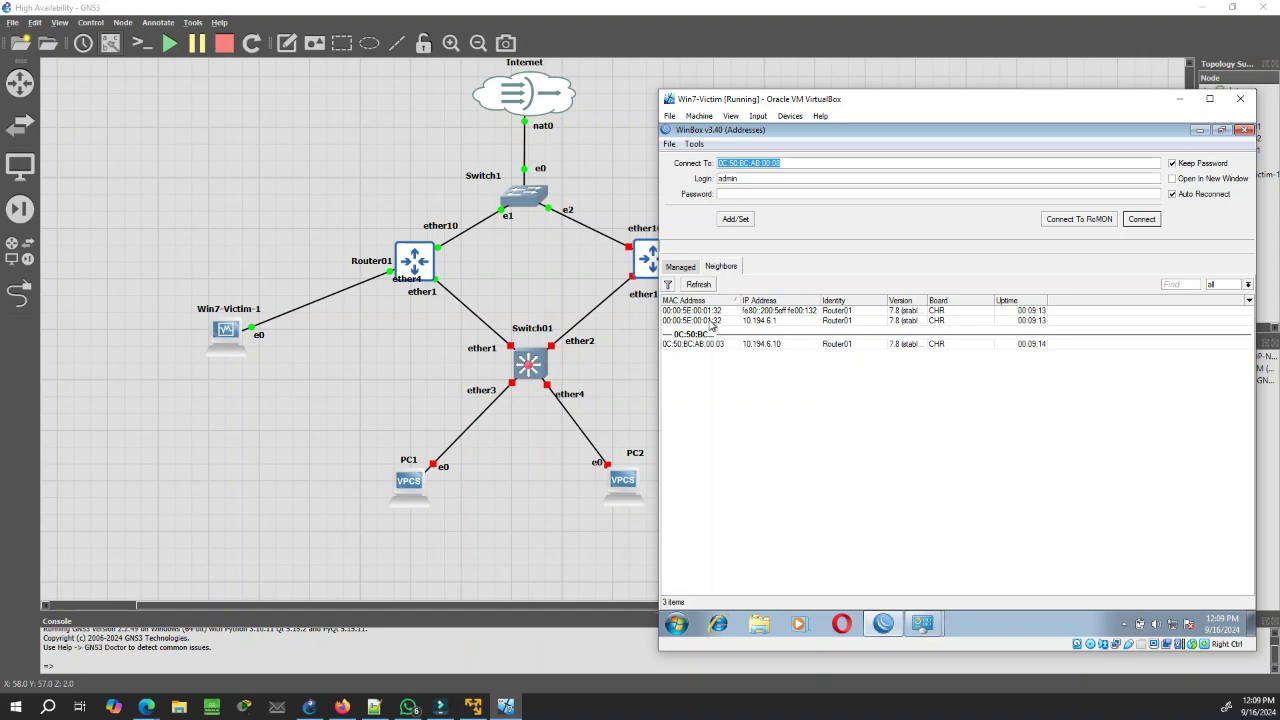
pyautogui.click(709, 312)
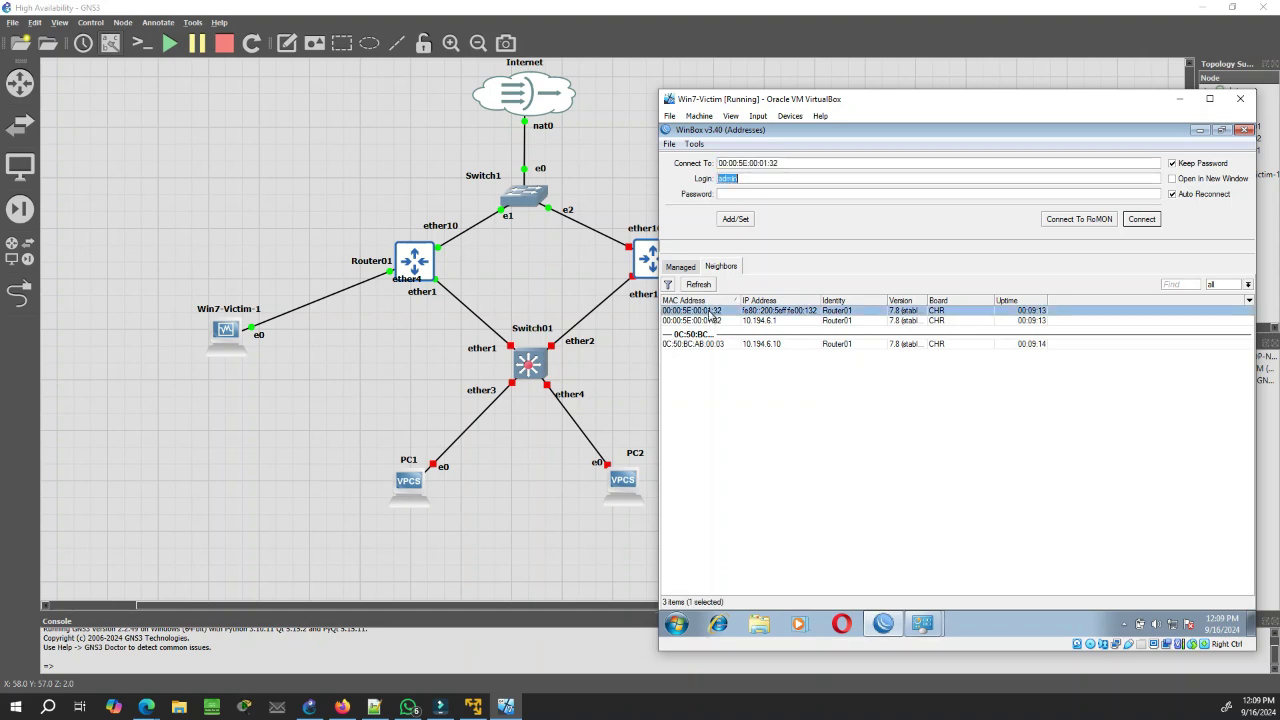
pyautogui.click(1142, 222)
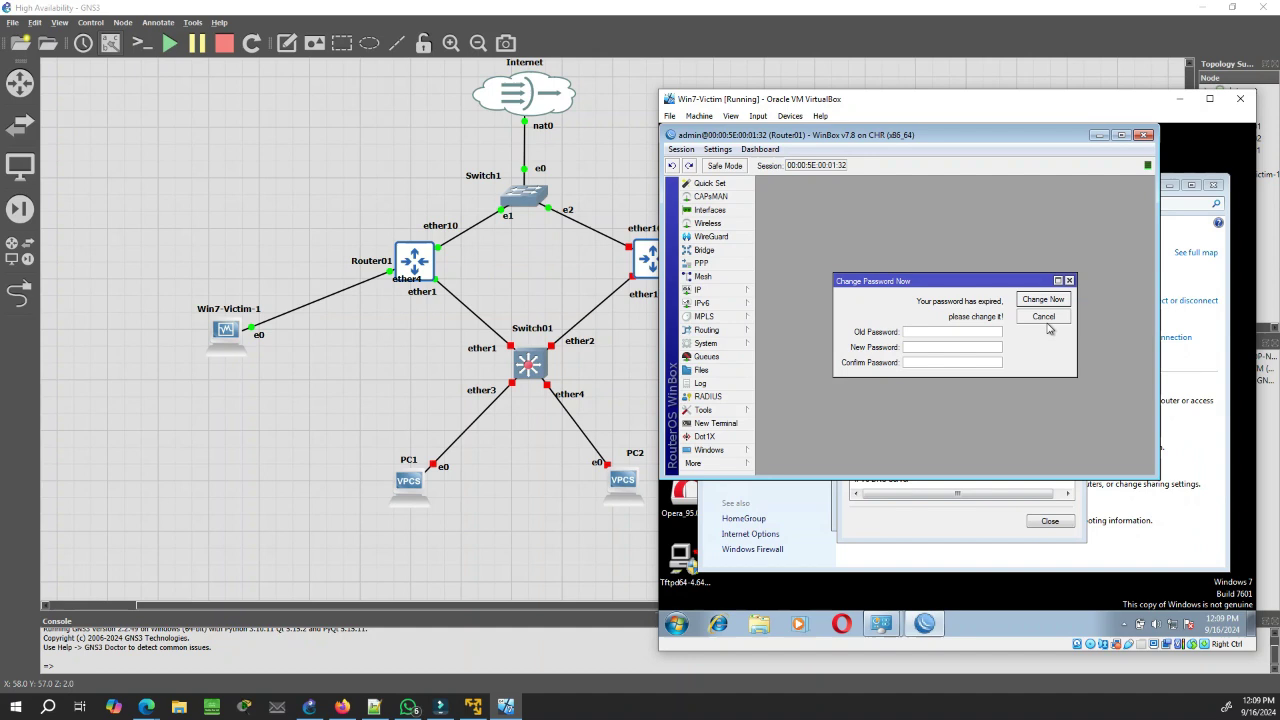
pyautogui.click(1042, 317)
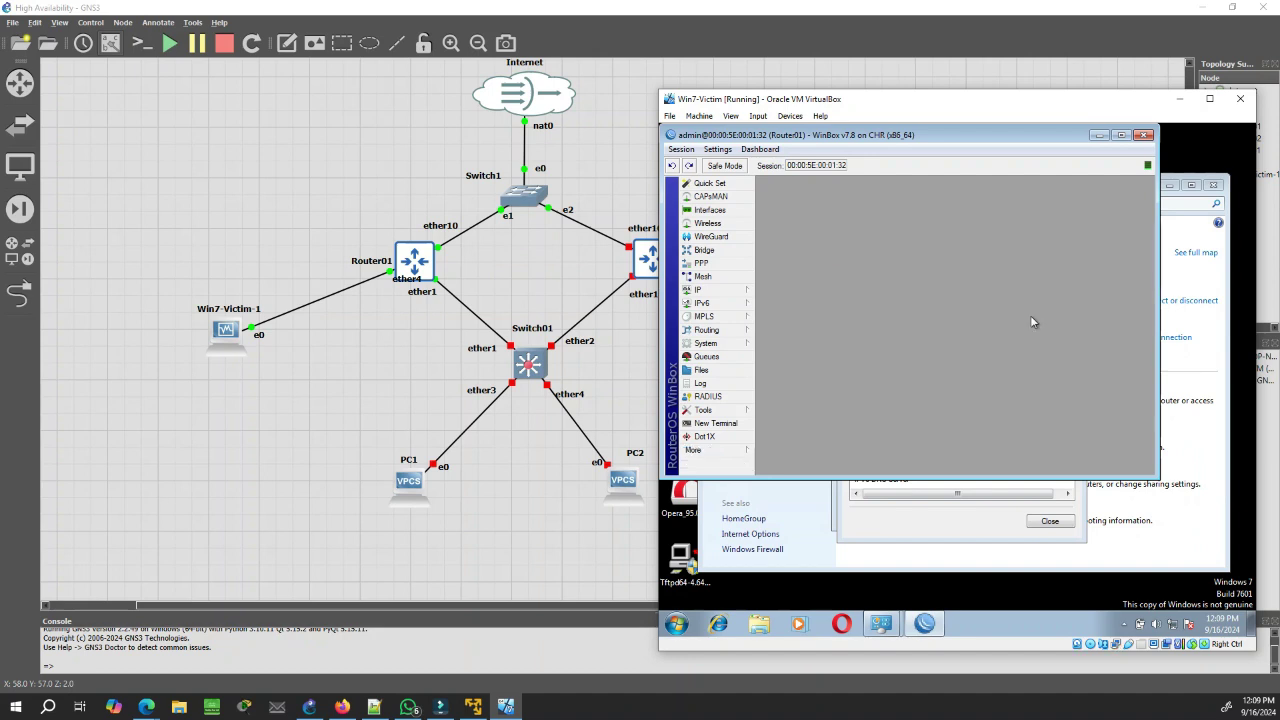
# - Examine Router01's DHCP server leases, including the client's active host name and bridge port
pyautogui.click(728, 289)
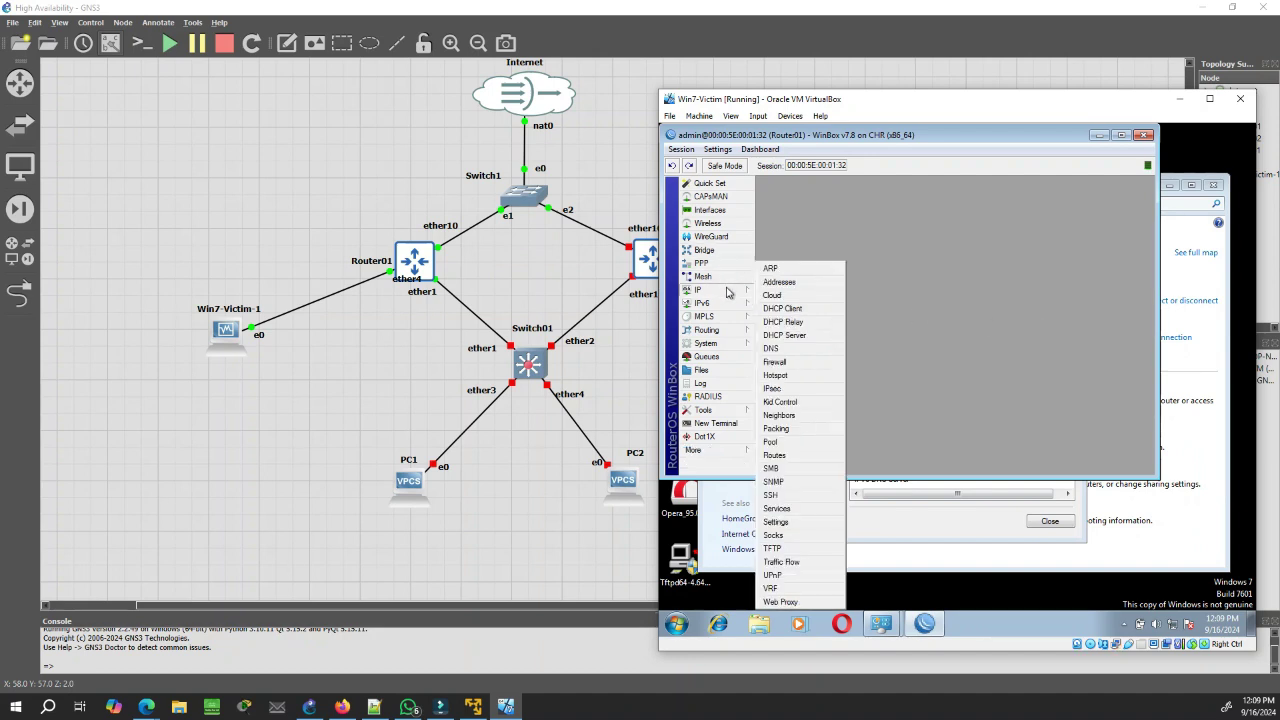
pyautogui.click(790, 336)
pyautogui.click(851, 226)
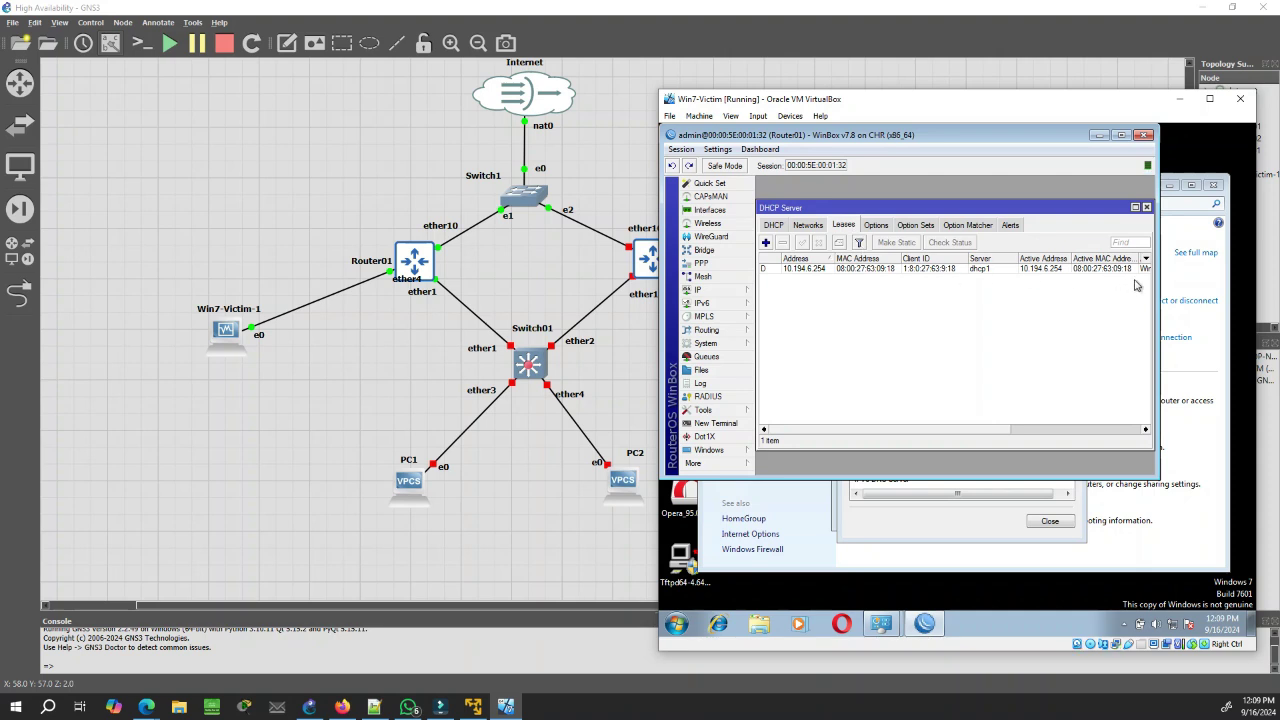
pyautogui.moveTo(990, 429); pyautogui.dragTo(1071, 425)
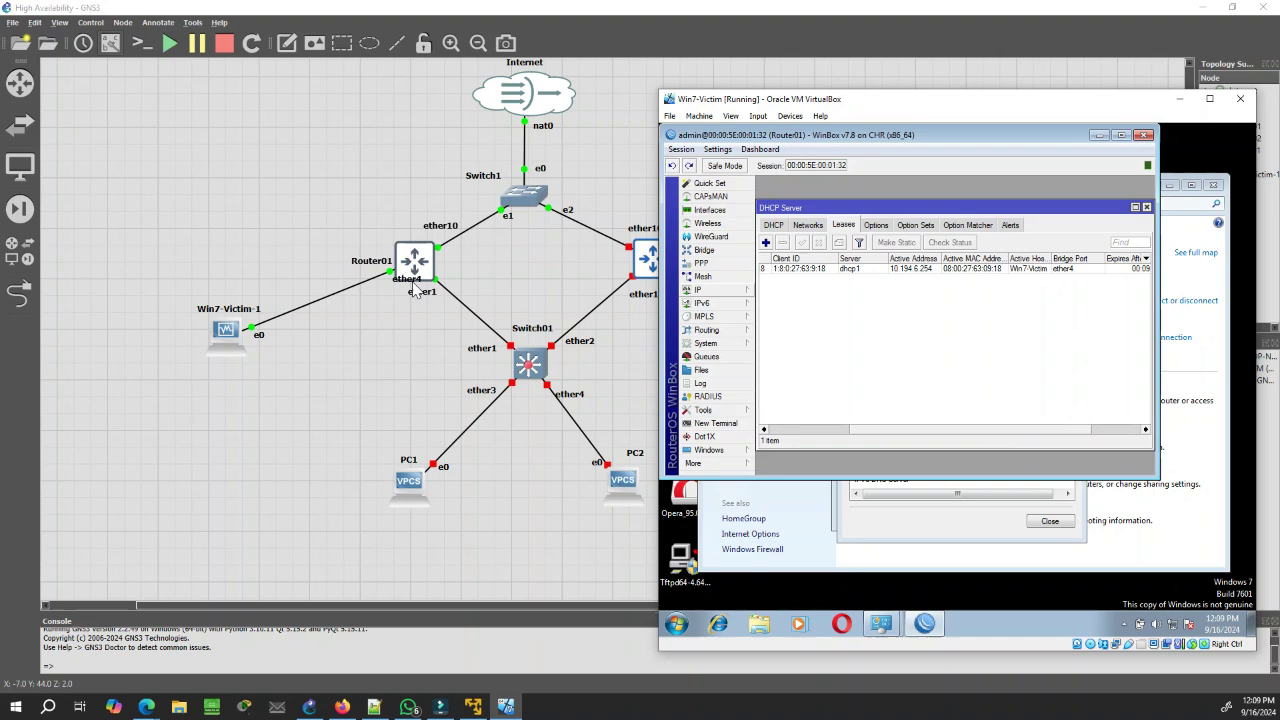
# - In GNS3, delete the link between Win7-Victim-1 and Router01 and move Win7-Victim-1 to the far side of Router02
pyautogui.moveTo(415, 290); pyautogui.dragTo(383, 298)
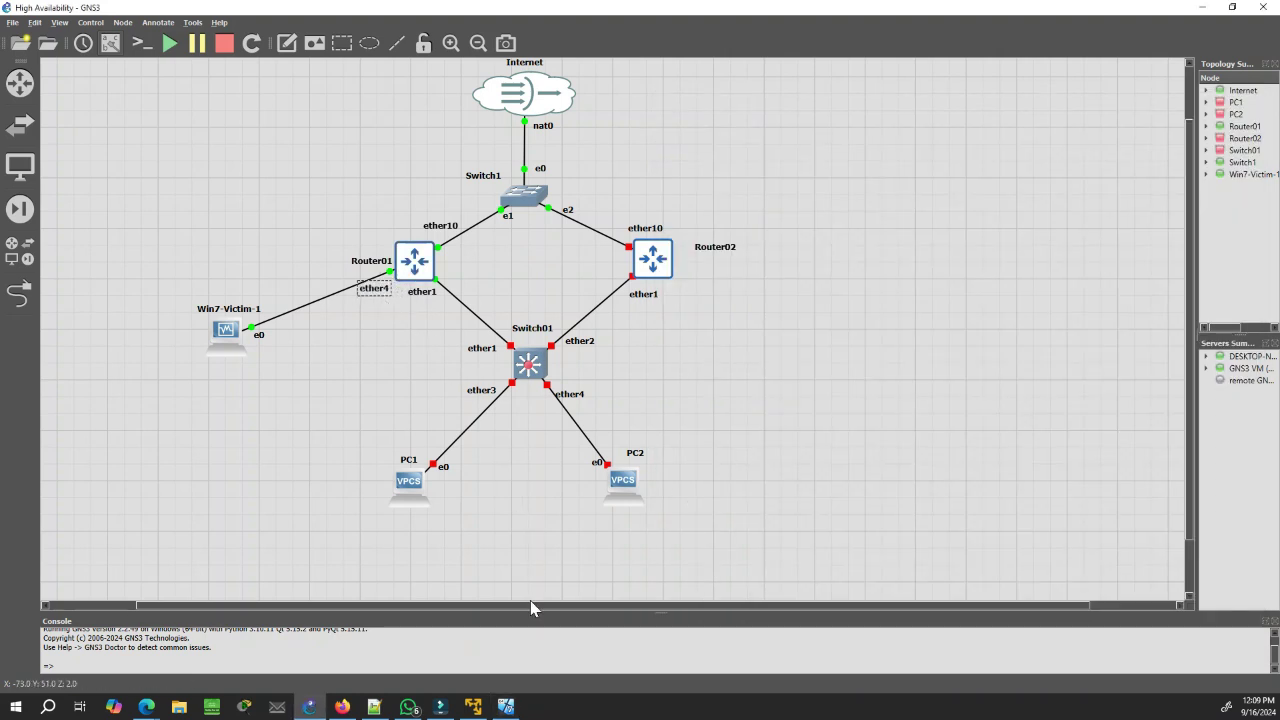
pyautogui.click(350, 289)
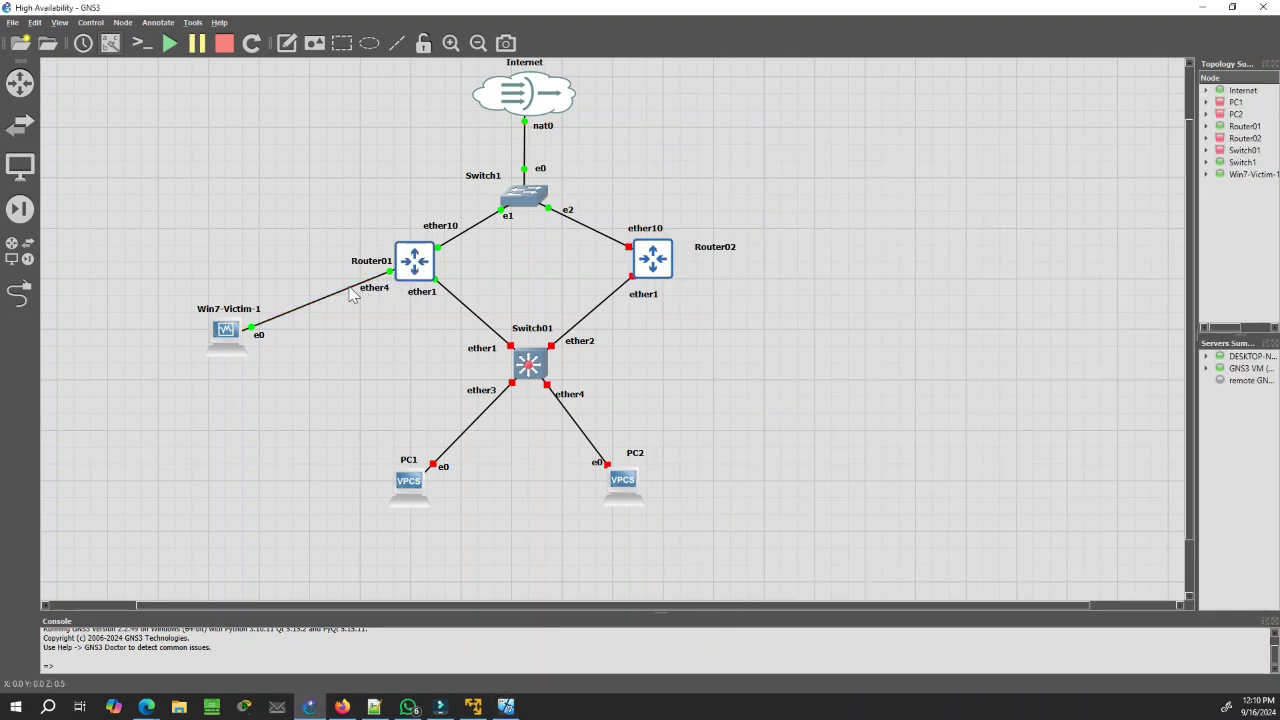
pyautogui.rightClick(347, 297)
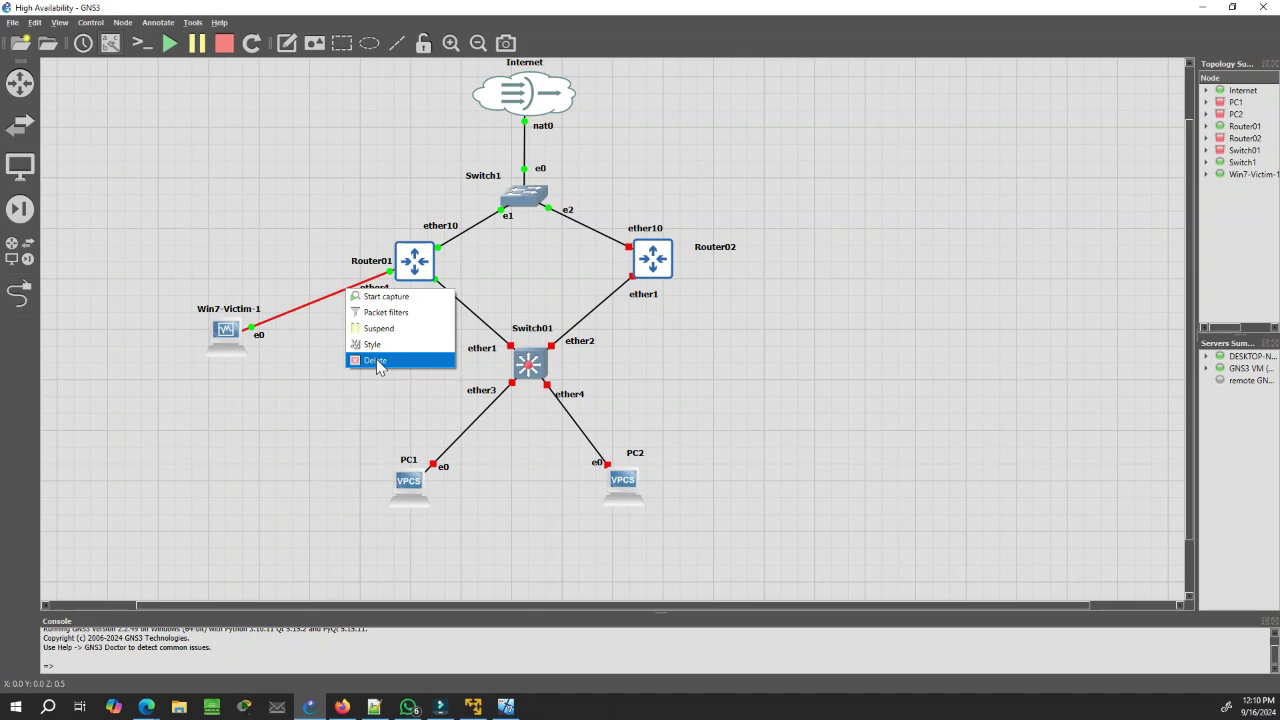
pyautogui.click(352, 372)
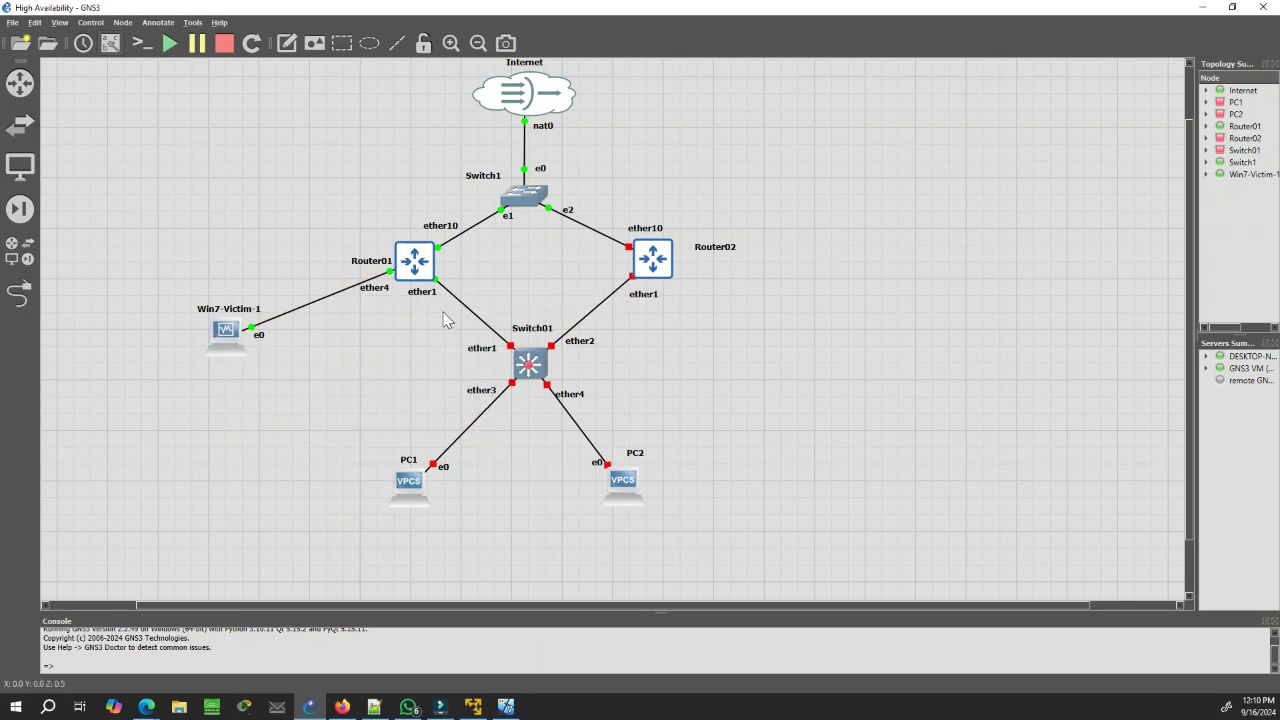
pyautogui.rightClick(324, 298)
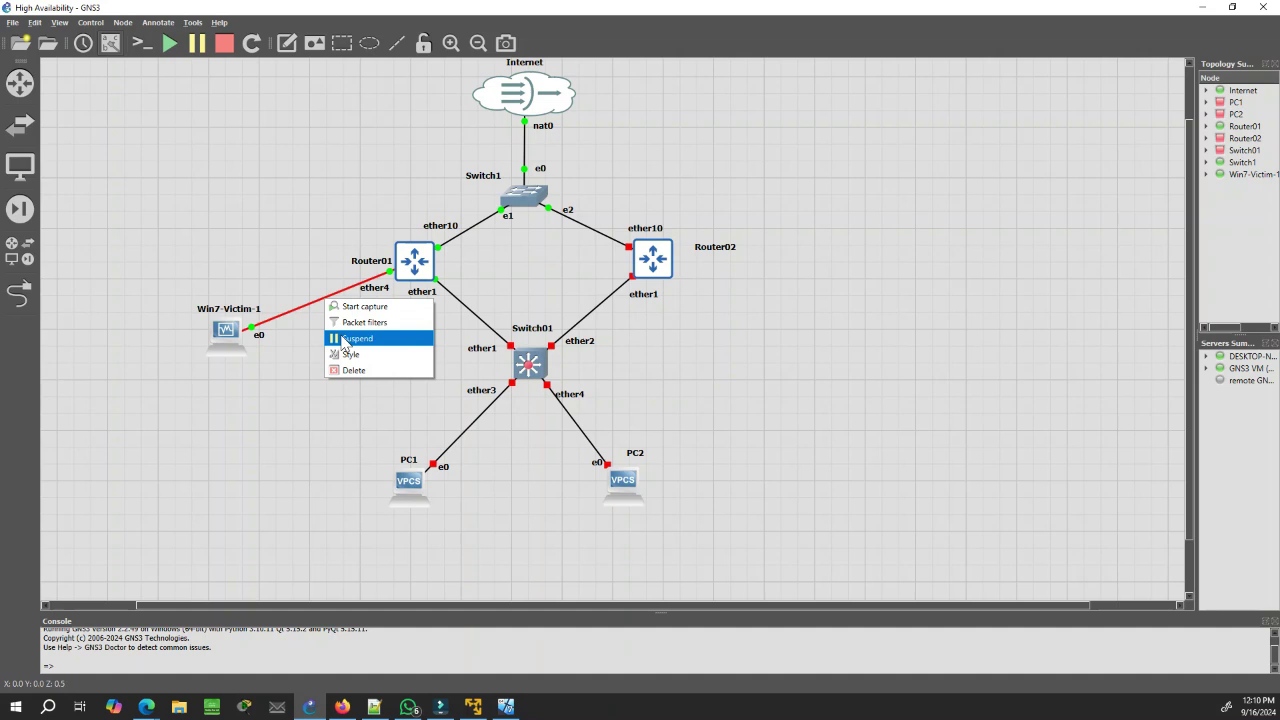
pyautogui.click(352, 371)
pyautogui.moveTo(234, 343); pyautogui.dragTo(854, 346)
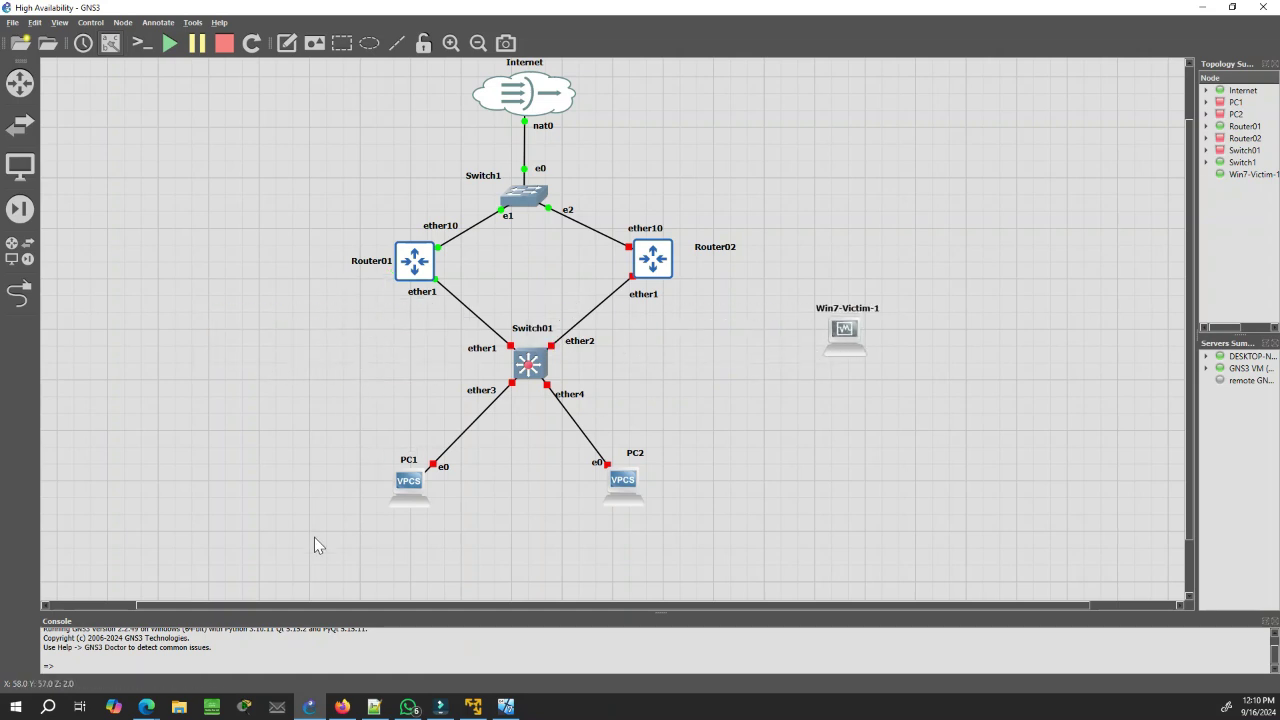
# - Connect Win7-Victim-1's e0 to Router02's ether9 and start Router02
pyautogui.click(19, 293)
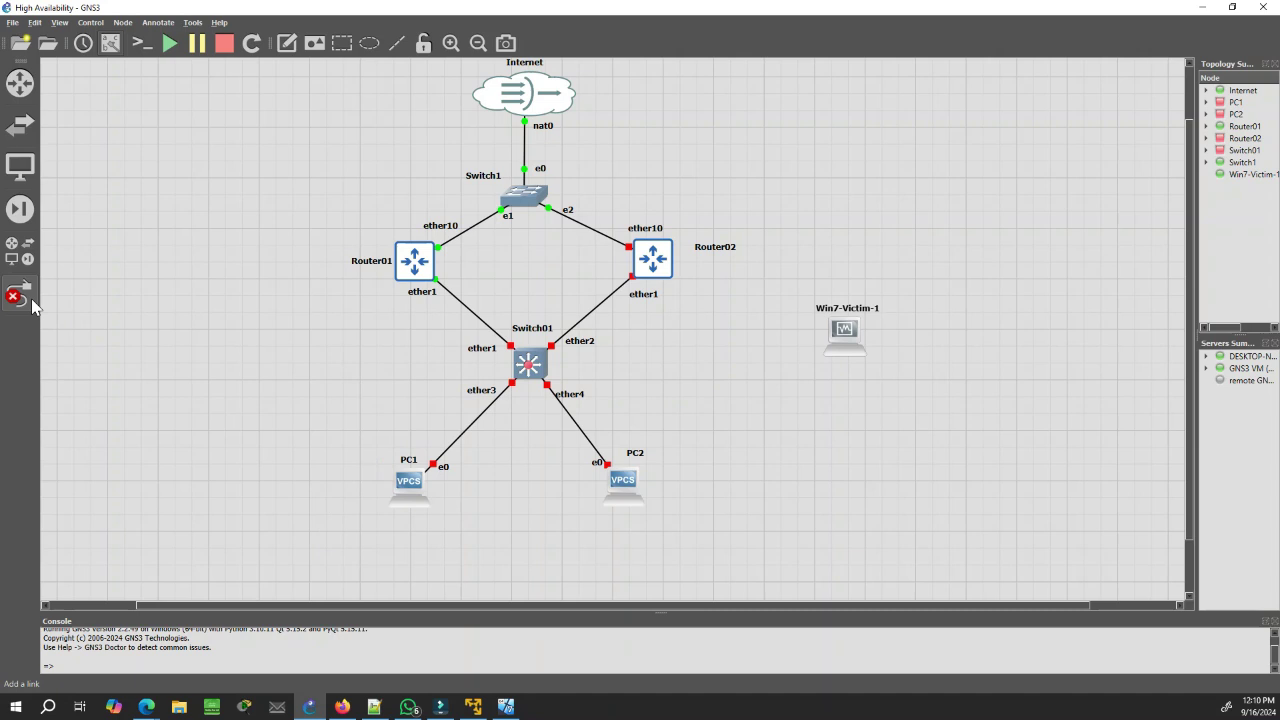
pyautogui.click(846, 336)
pyautogui.click(850, 338)
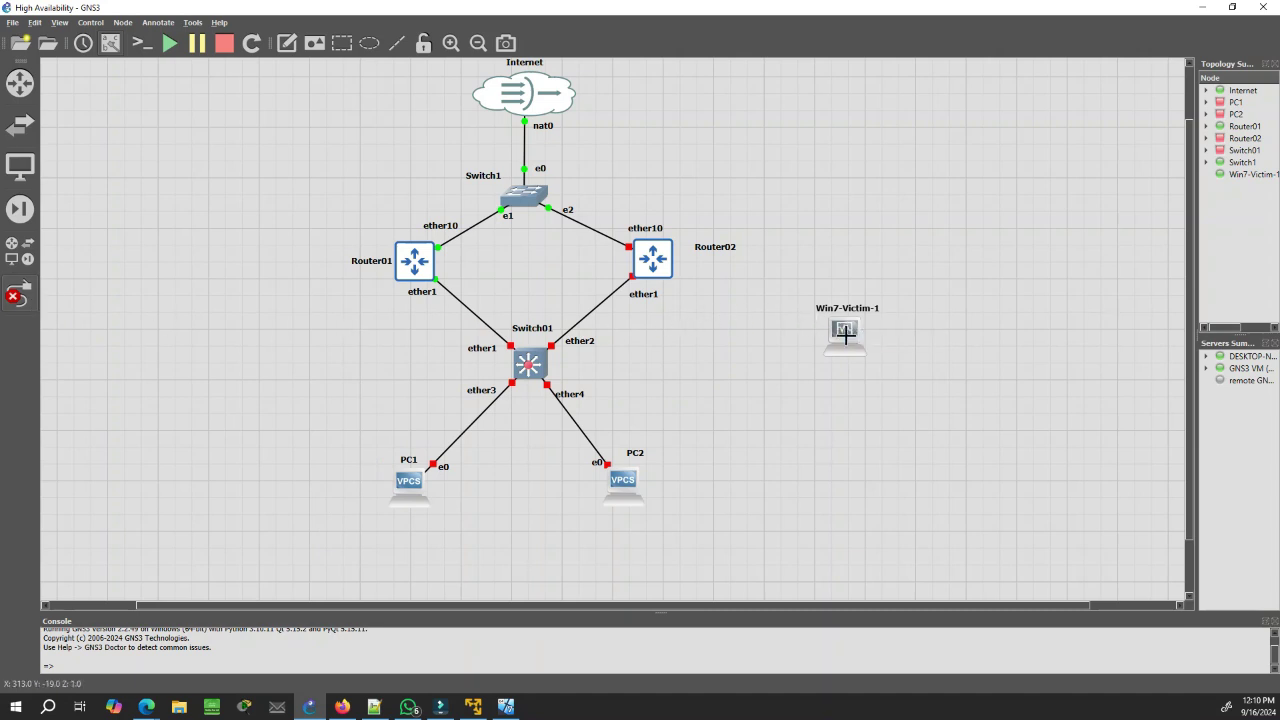
pyautogui.click(668, 274)
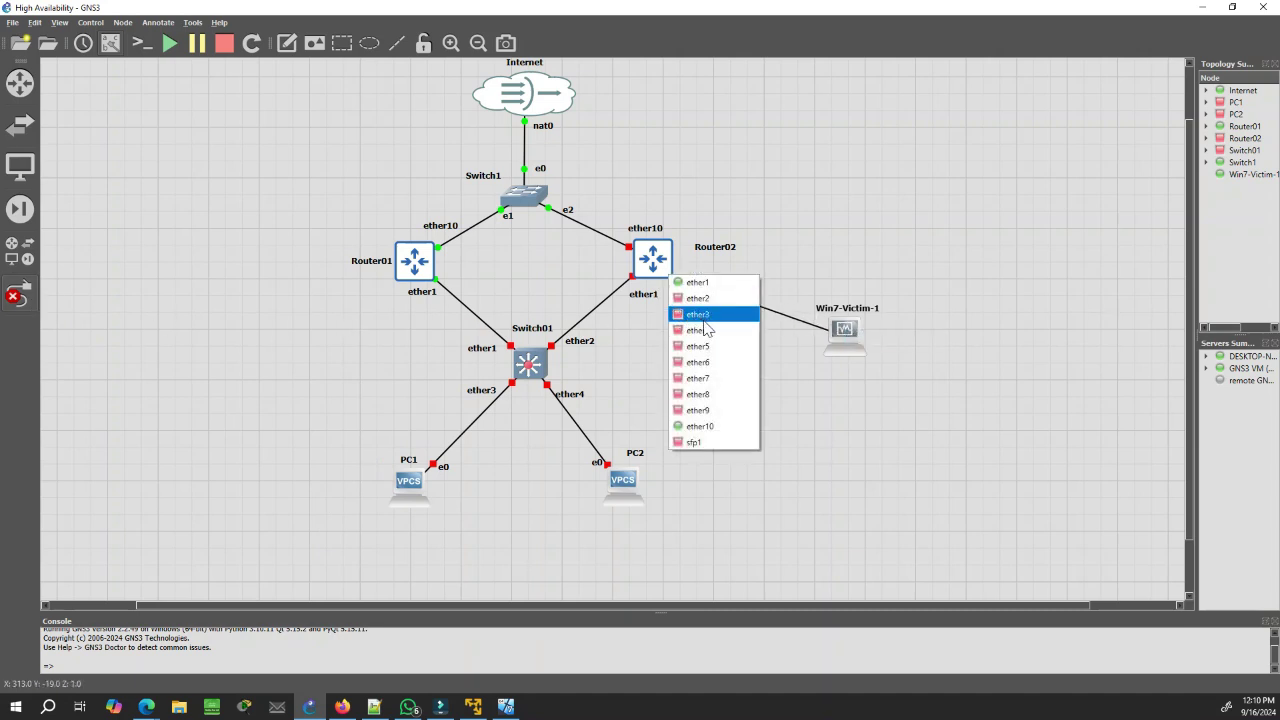
pyautogui.click(710, 408)
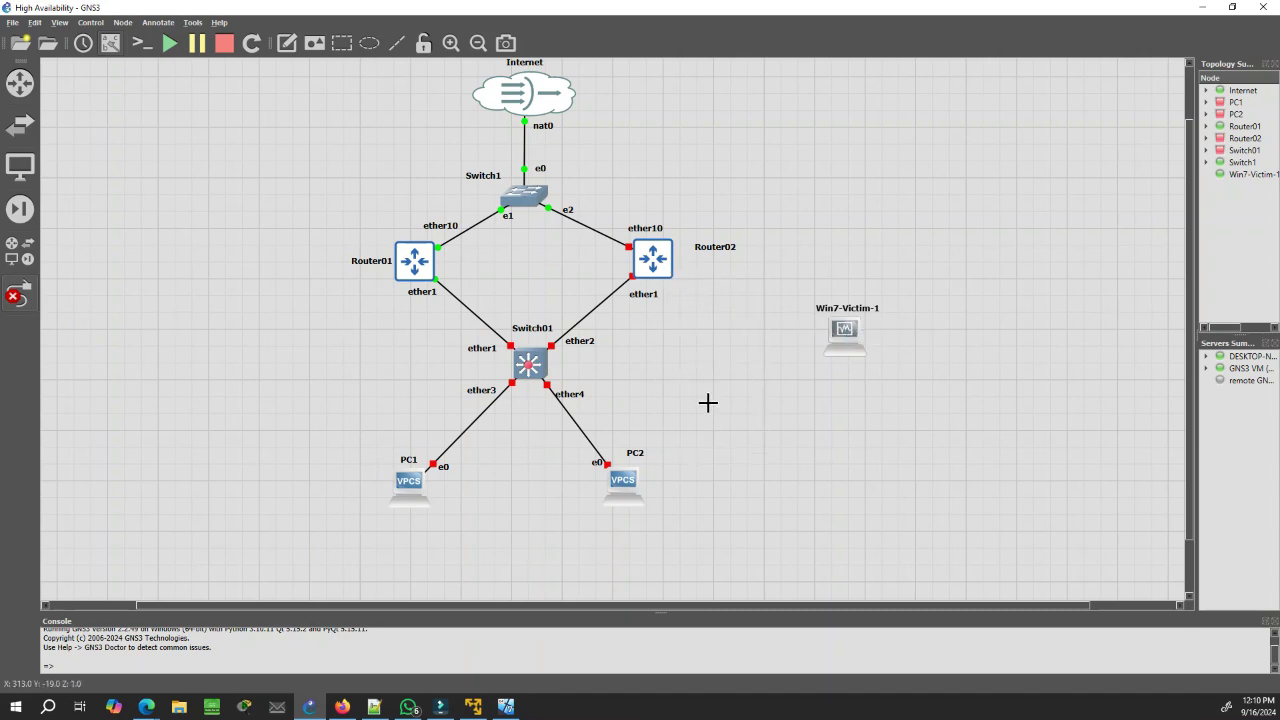
pyautogui.rightClick(750, 343)
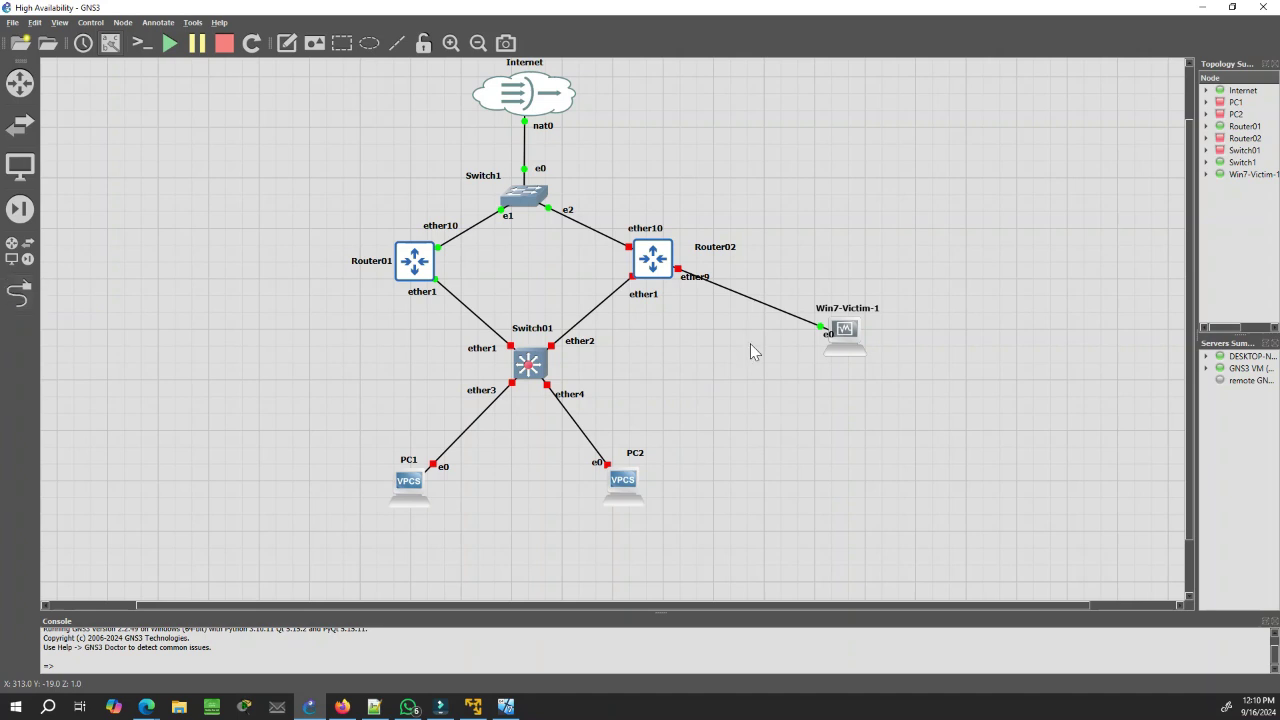
pyautogui.rightClick(658, 260)
pyautogui.click(686, 294)
# - Switch to the Win7-Victim virtual machine, refresh WinBox's neighbors and connect to 0C:CE:84:D2:00:08, skipping the password change
pyautogui.hotkey('alt', 'Tab')
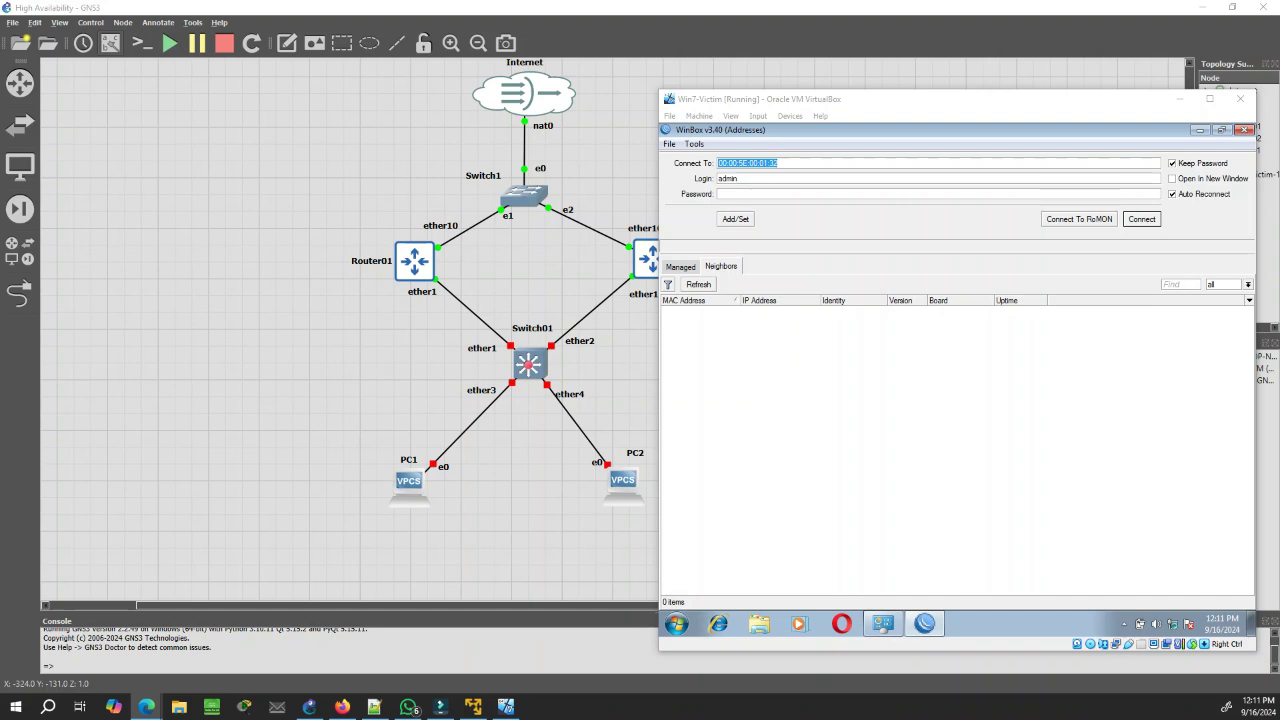
pyautogui.click(704, 286)
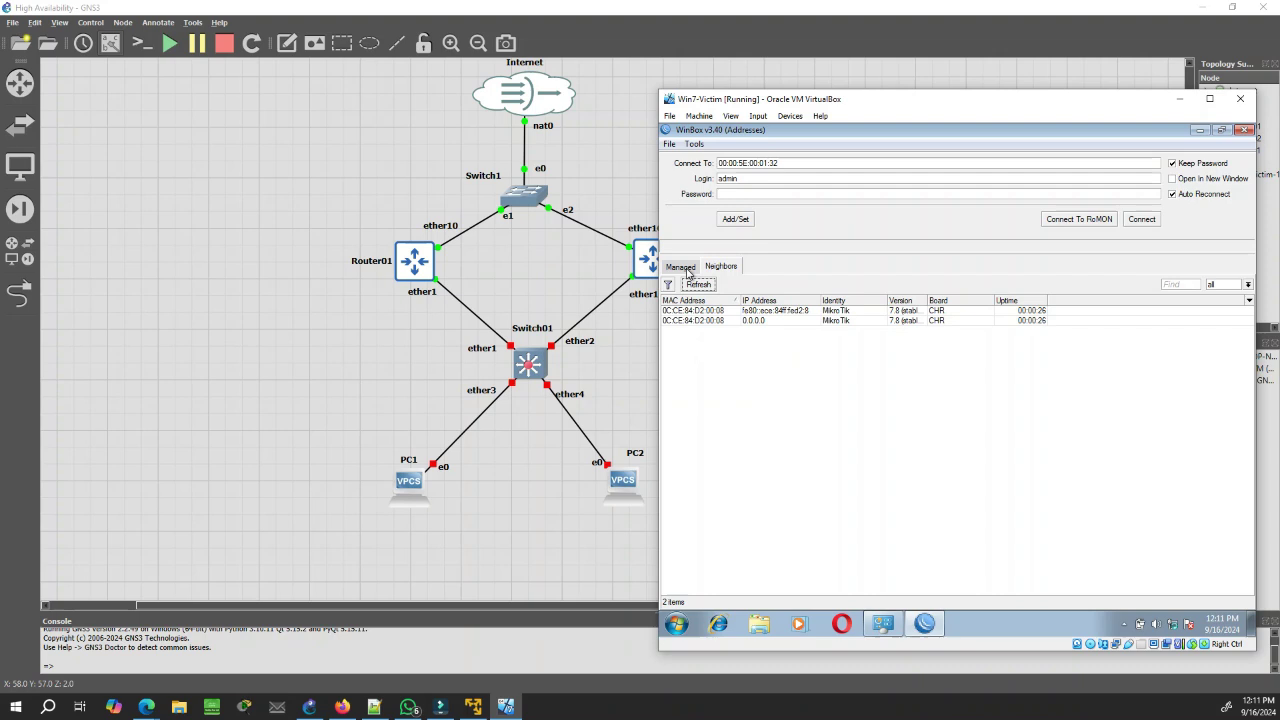
pyautogui.click(720, 311)
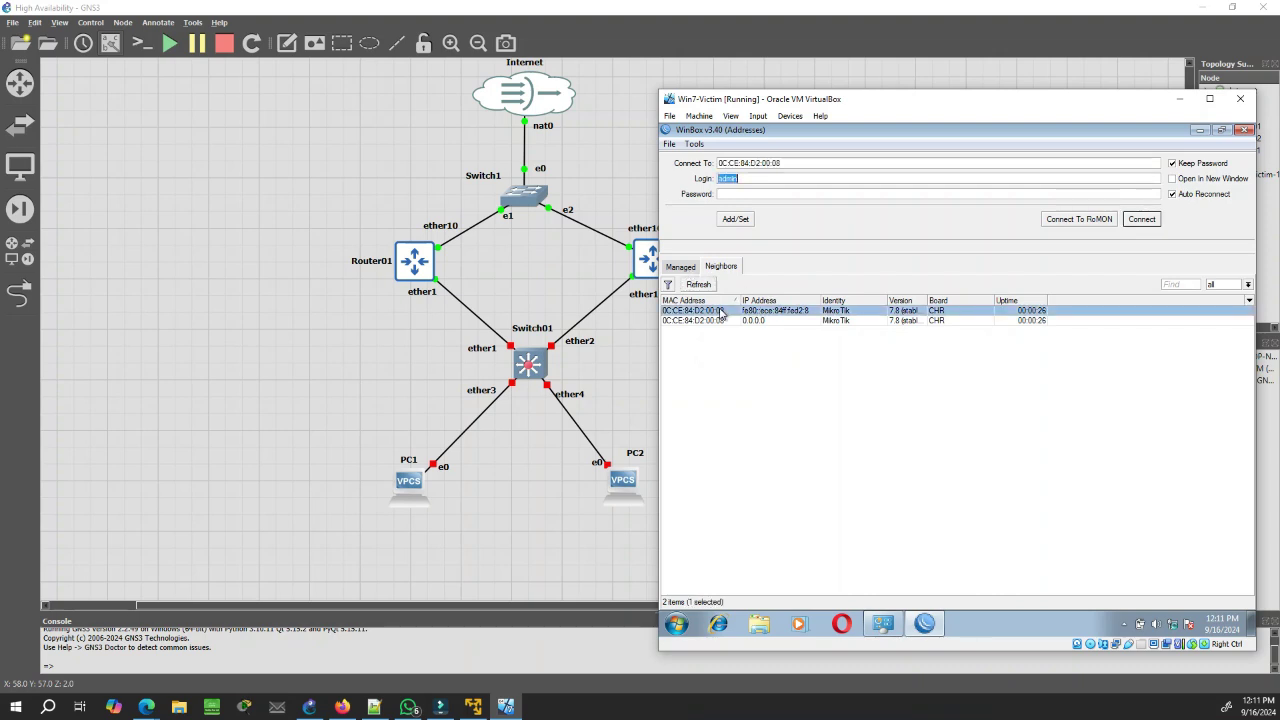
pyautogui.click(1141, 219)
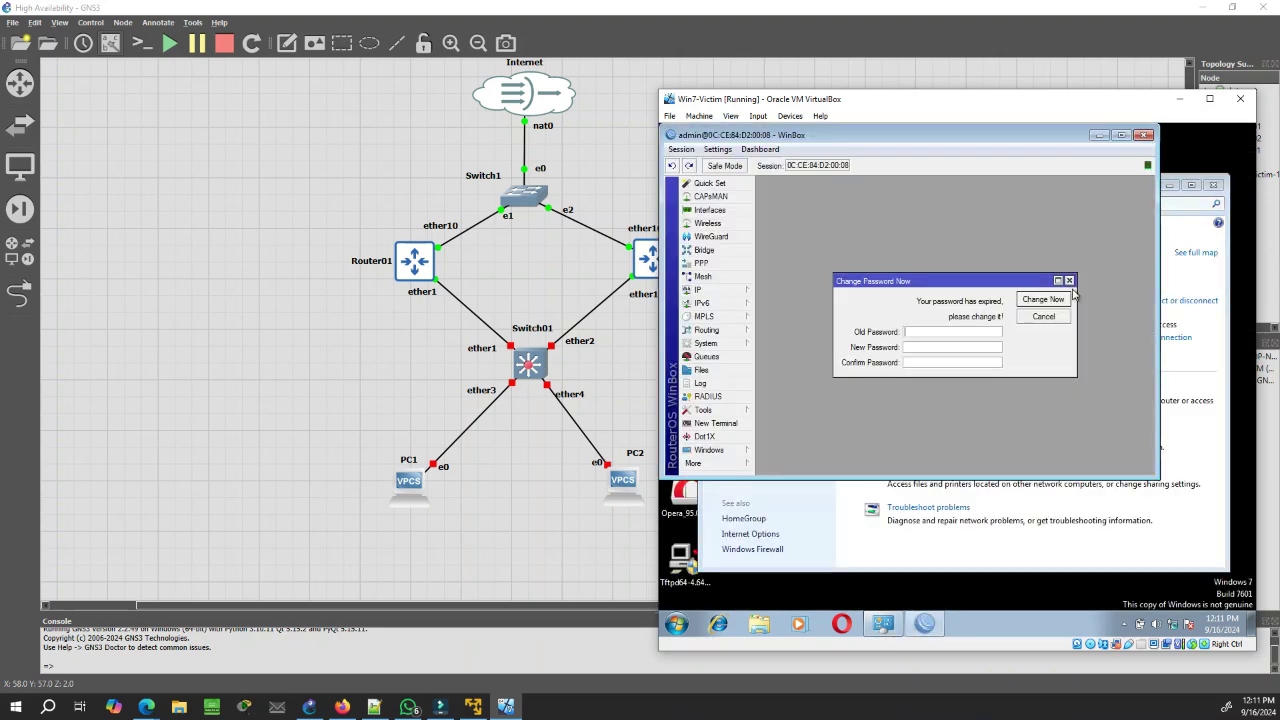
pyautogui.click(1045, 318)
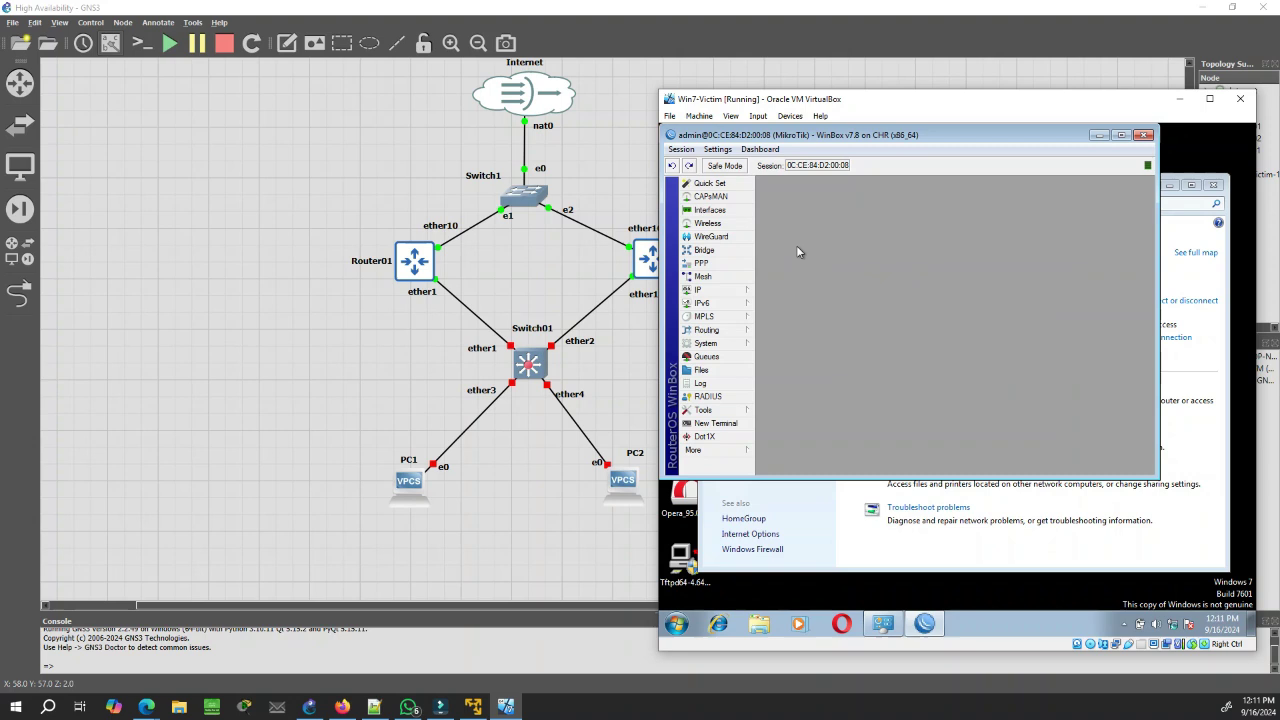
# - Set the connected router's system identity to Router02
pyautogui.click(727, 345)
pyautogui.click(807, 352)
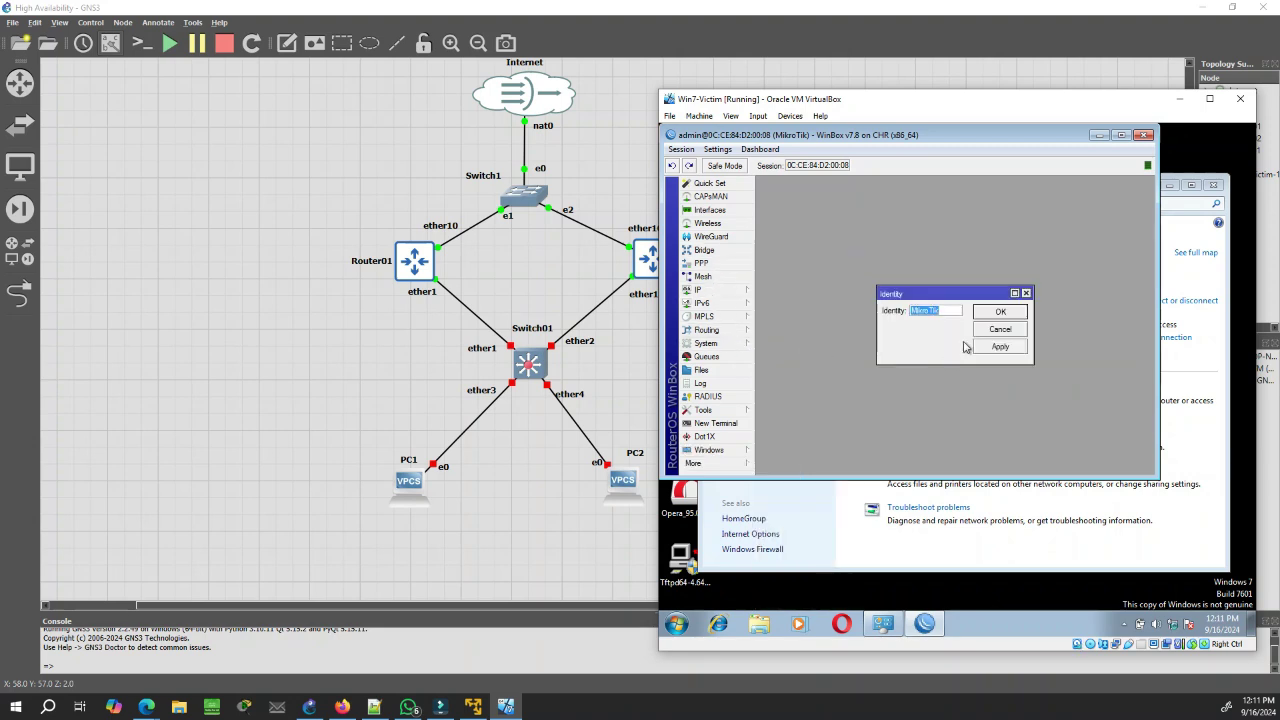
pyautogui.write('Router02')
pyautogui.click(995, 346)
pyautogui.click(1009, 313)
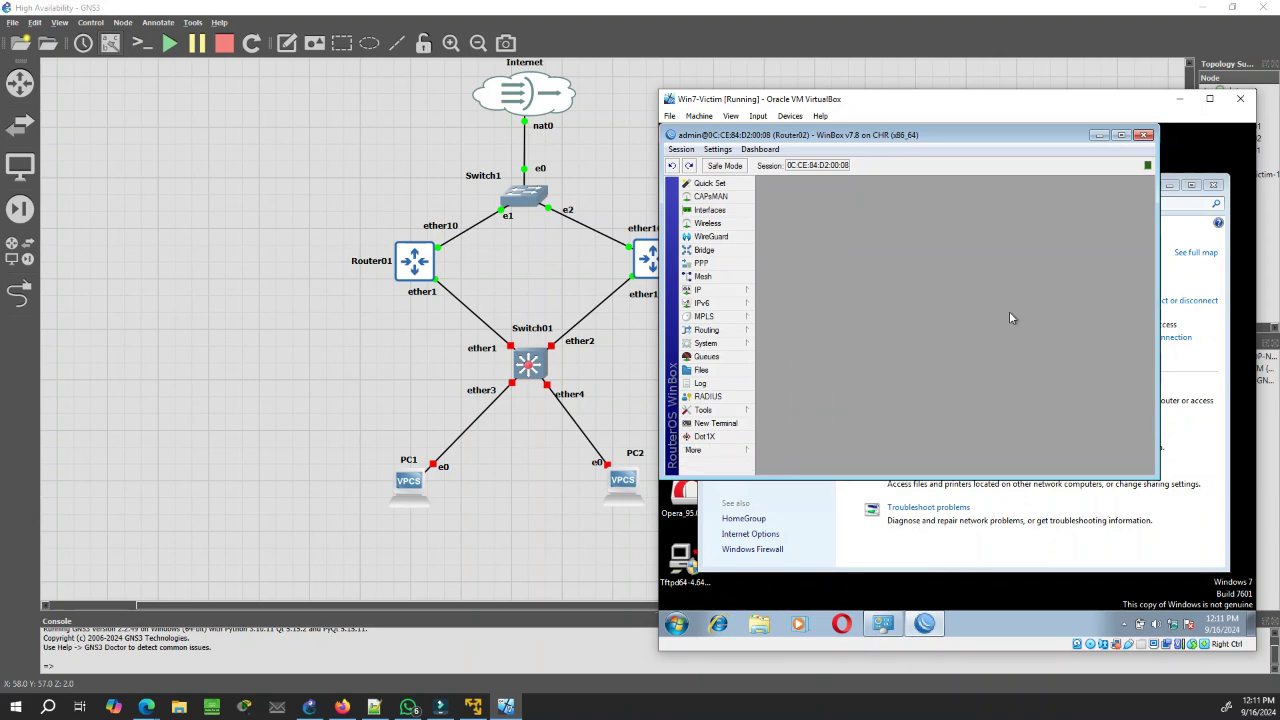
# - Create a bridge interface named bridge-lan on Router02
pyautogui.click(716, 251)
pyautogui.click(766, 243)
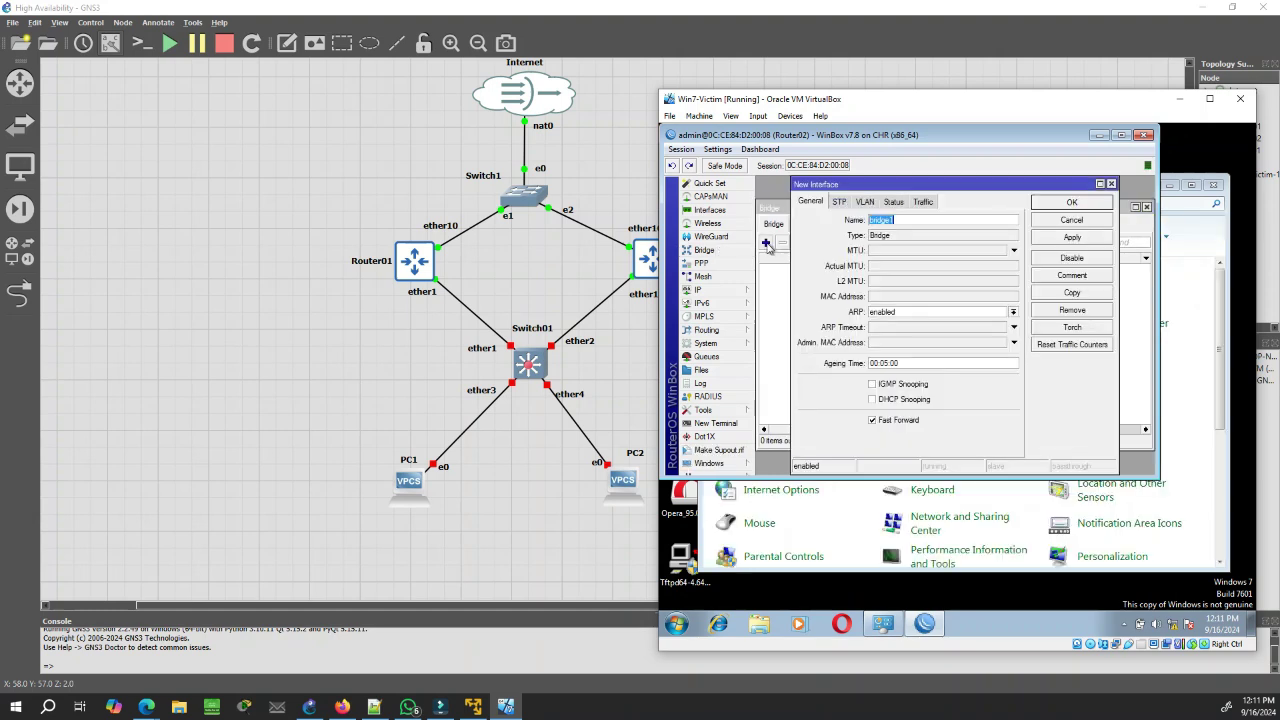
pyautogui.click(906, 222)
pyautogui.click(1084, 240)
pyautogui.click(1071, 203)
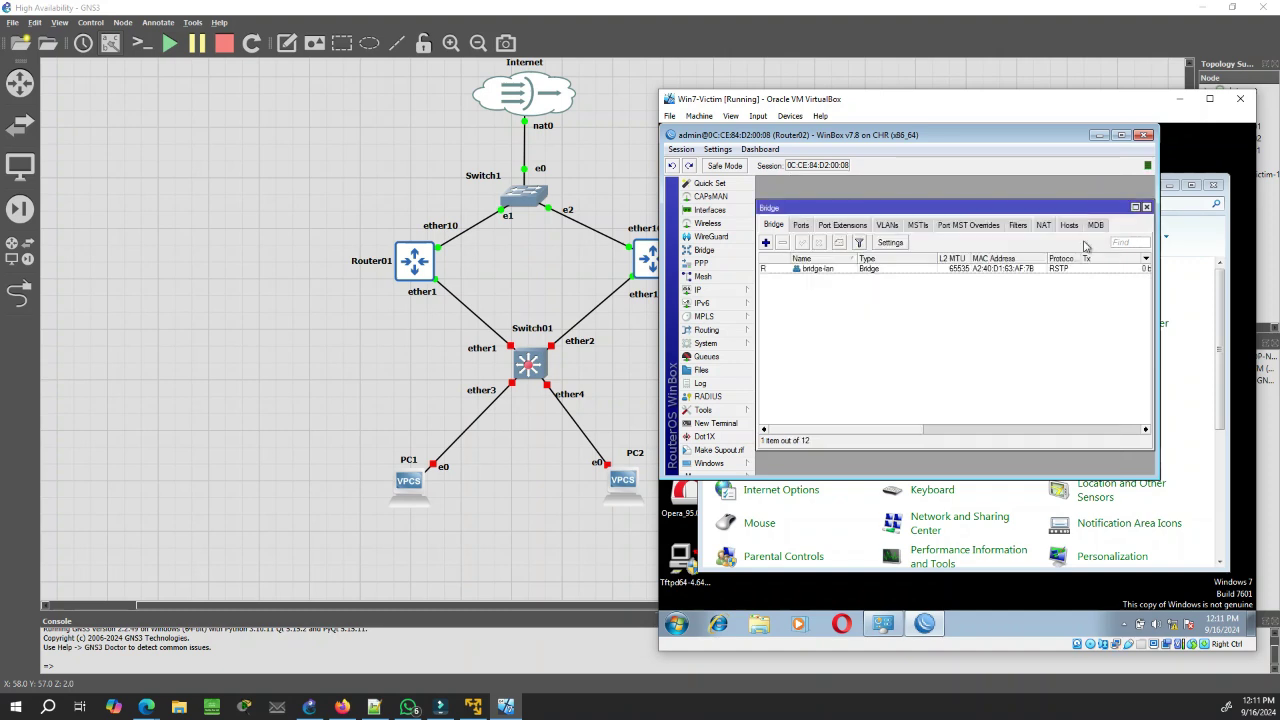
# - Add ether1 and ether2 as ports of bridge-lan on Router02
pyautogui.click(800, 226)
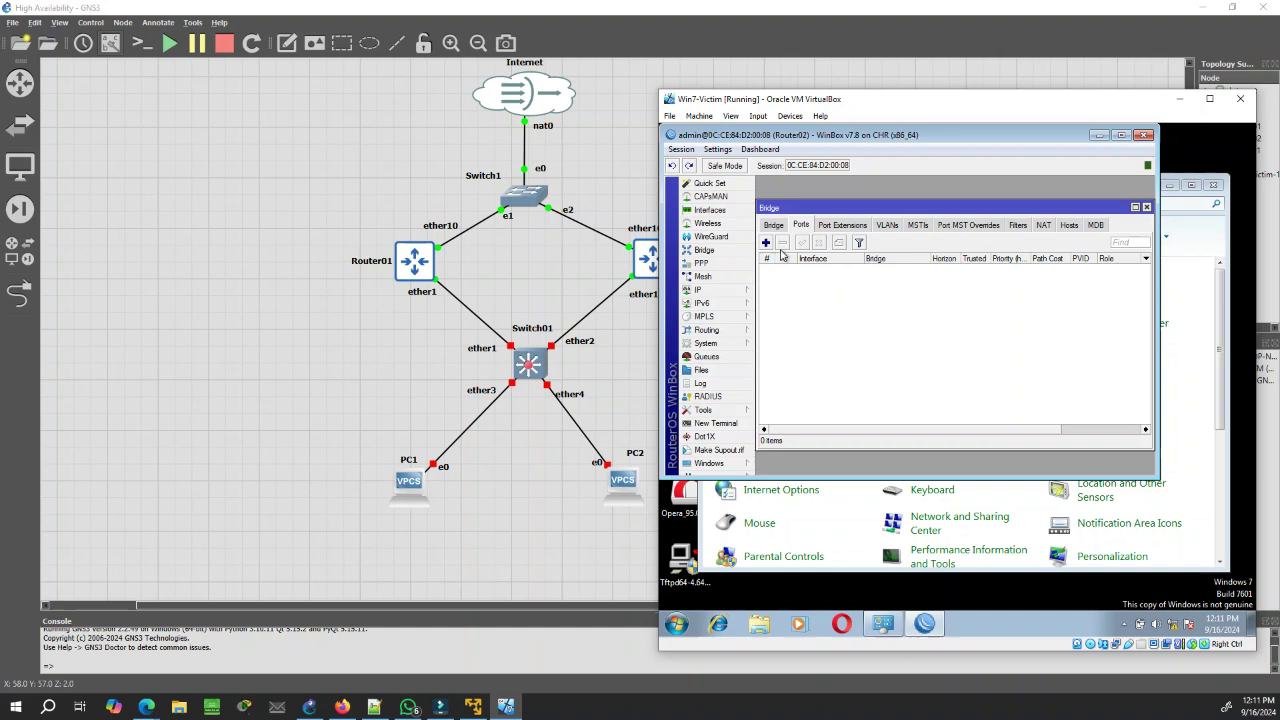
pyautogui.click(766, 243)
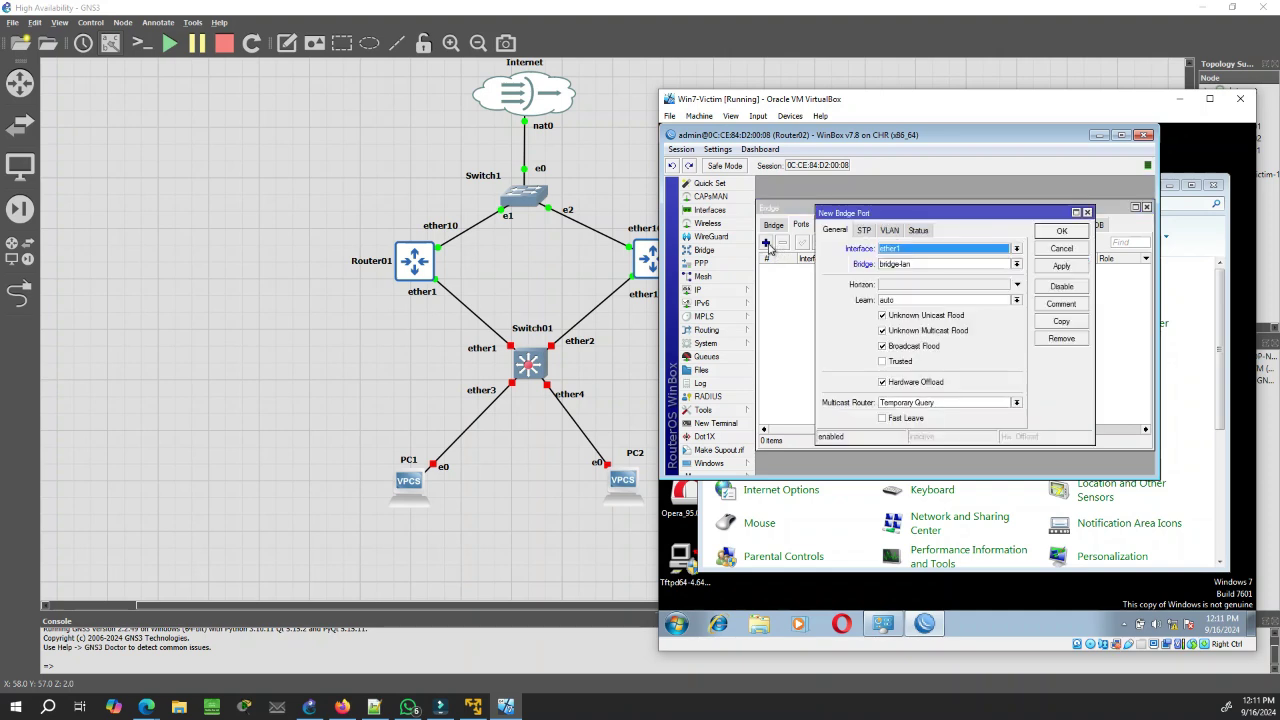
pyautogui.click(1059, 266)
pyautogui.click(1061, 232)
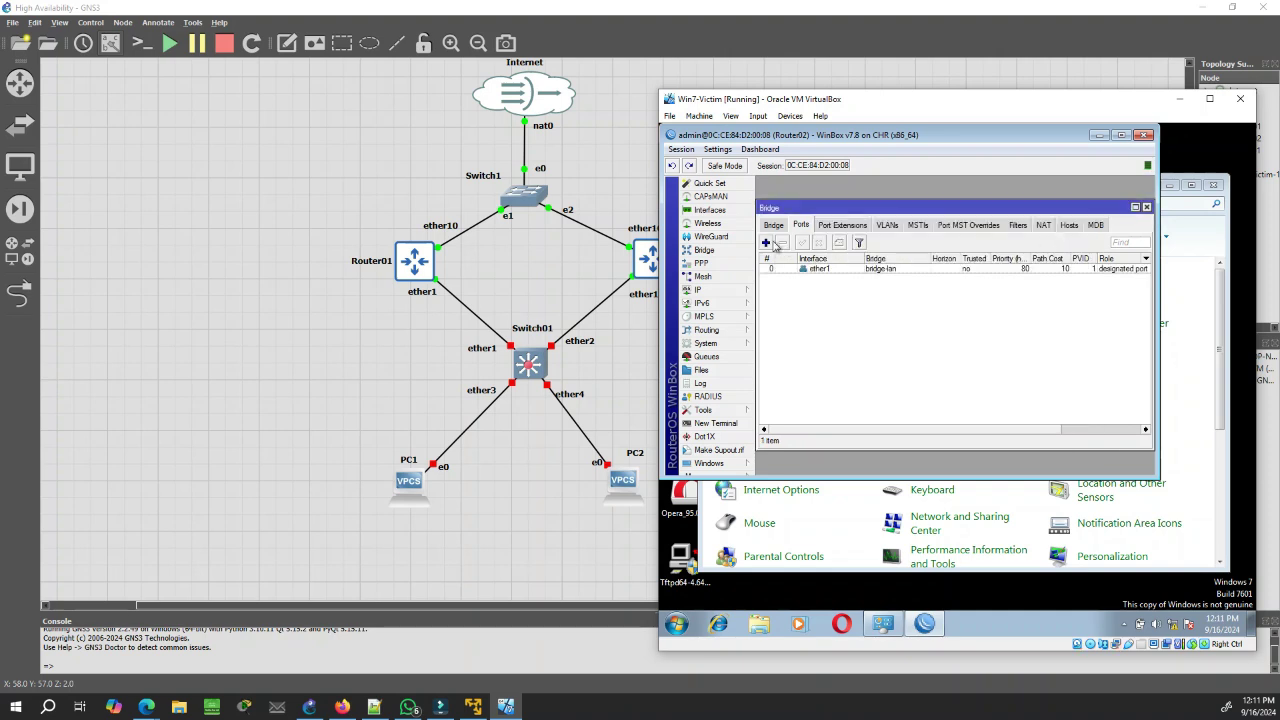
pyautogui.click(767, 243)
pyautogui.click(908, 253)
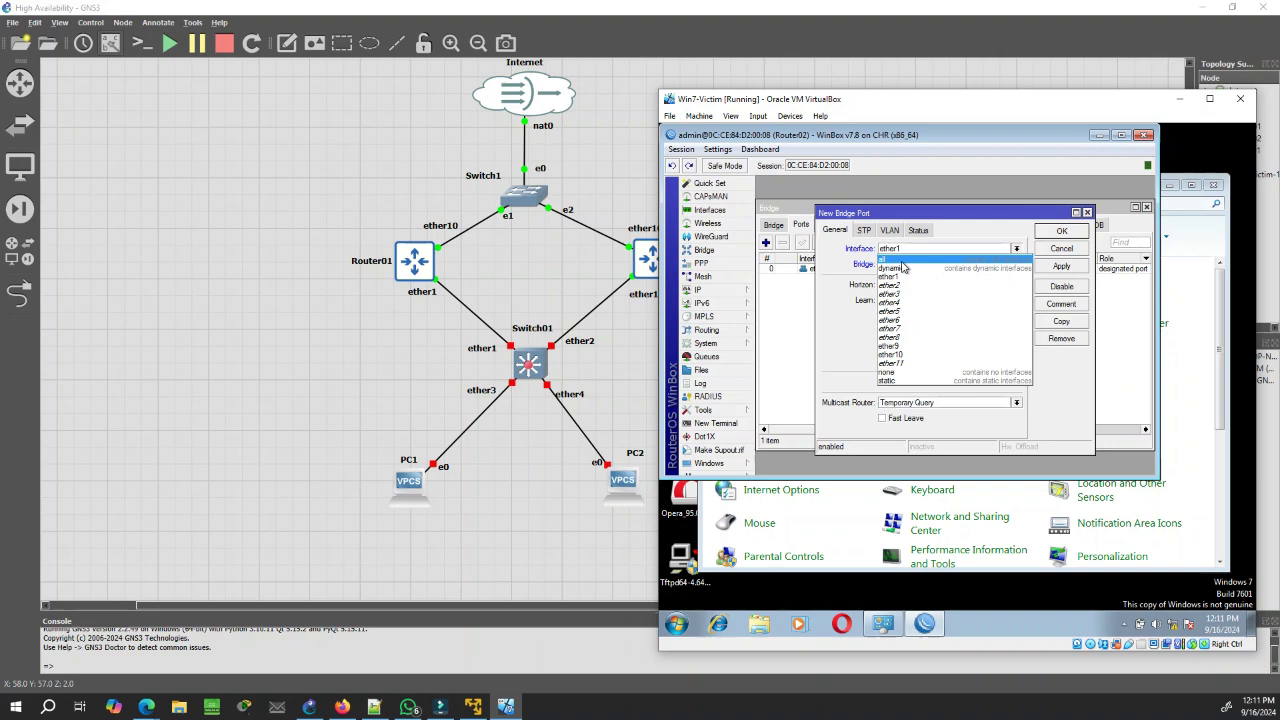
pyautogui.click(901, 284)
pyautogui.click(1052, 268)
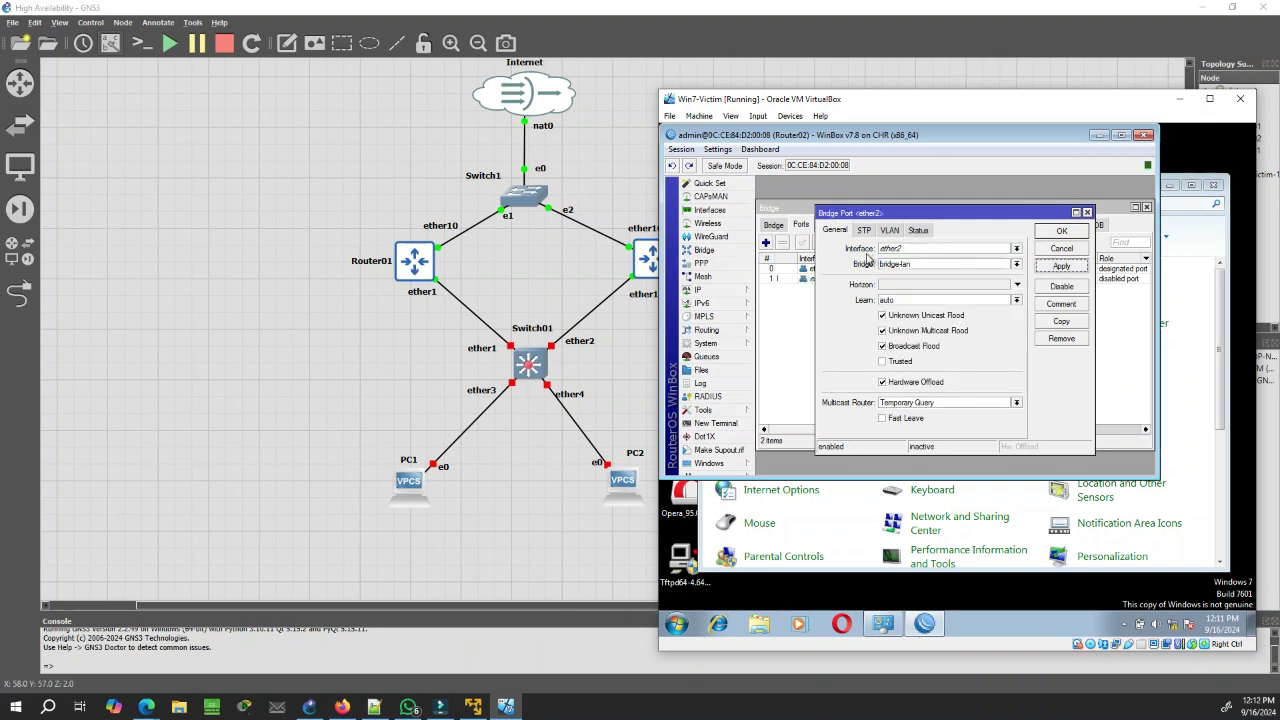
pyautogui.click(1061, 231)
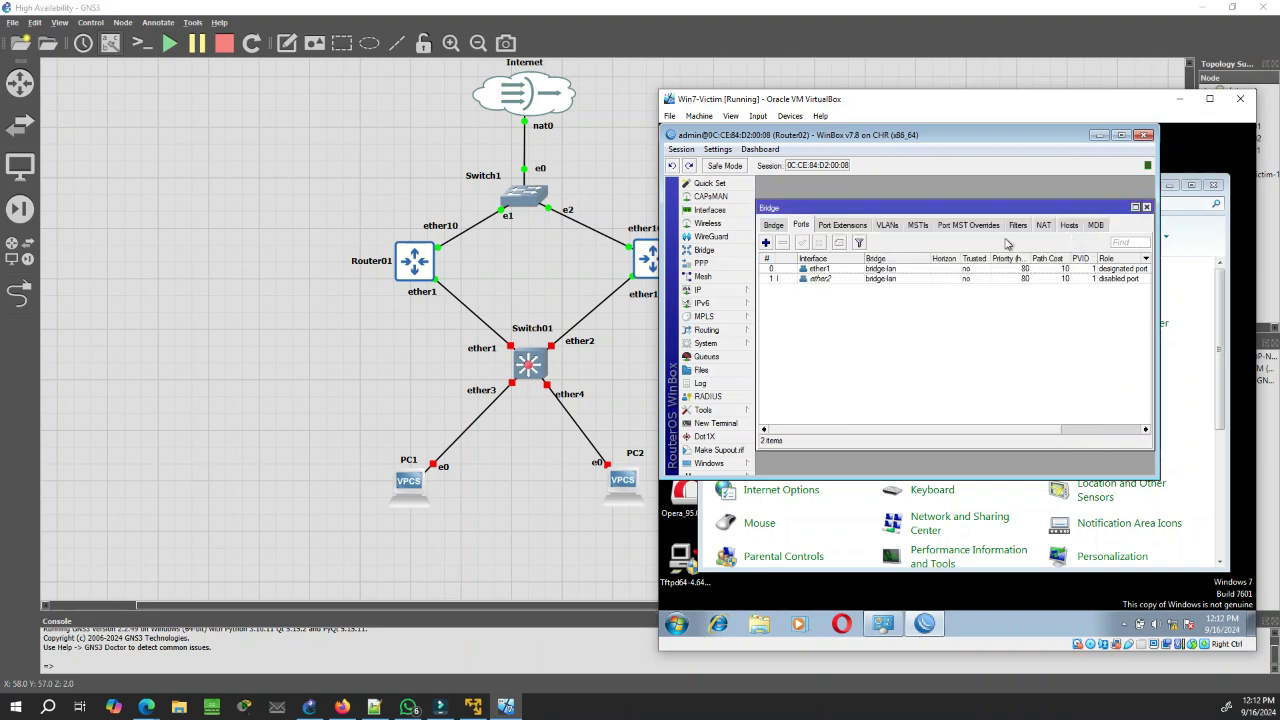
# - Add ether3 as a port of bridge-lan and close the bridge settings
pyautogui.click(767, 243)
pyautogui.click(944, 250)
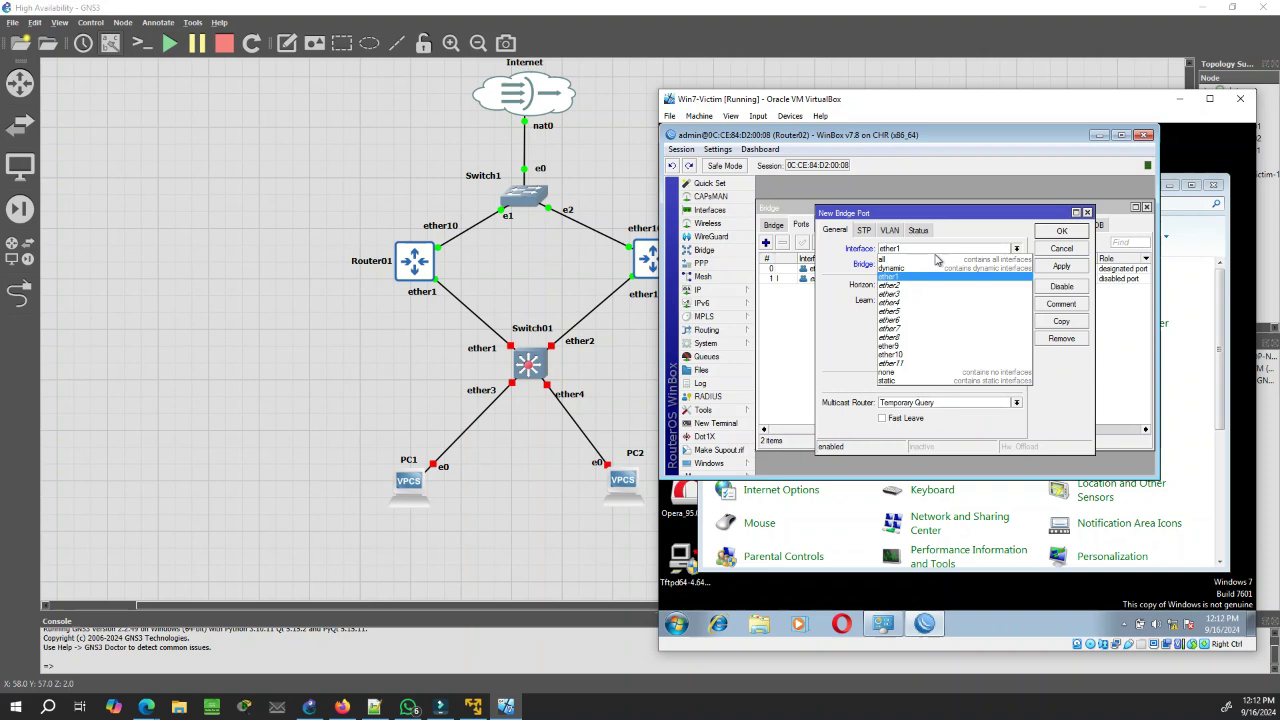
pyautogui.click(909, 294)
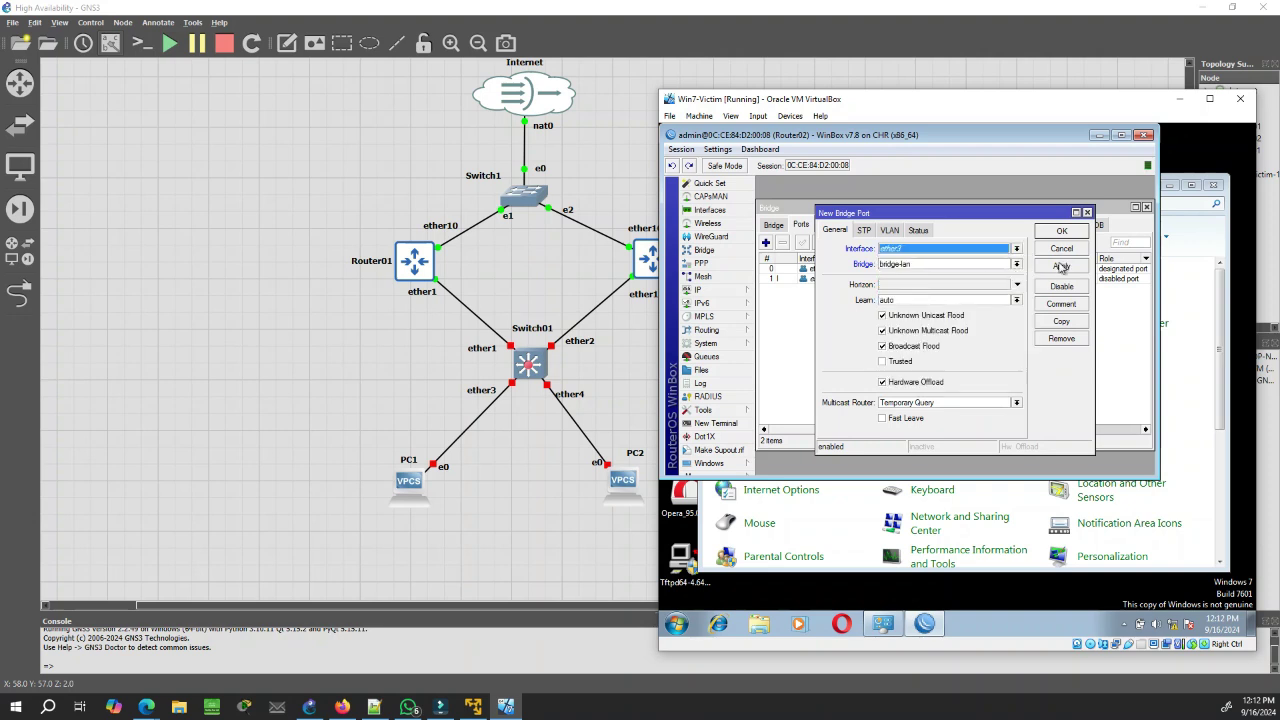
pyautogui.click(1061, 267)
pyautogui.click(1062, 236)
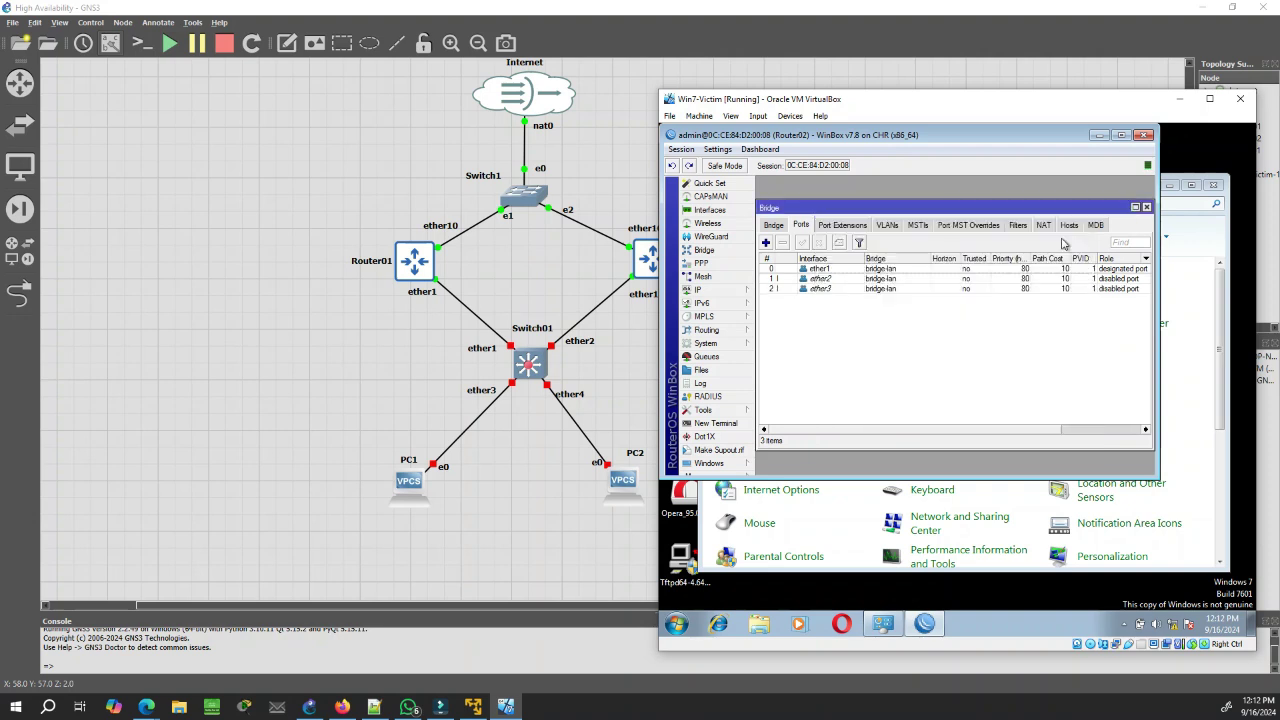
pyautogui.click(1146, 208)
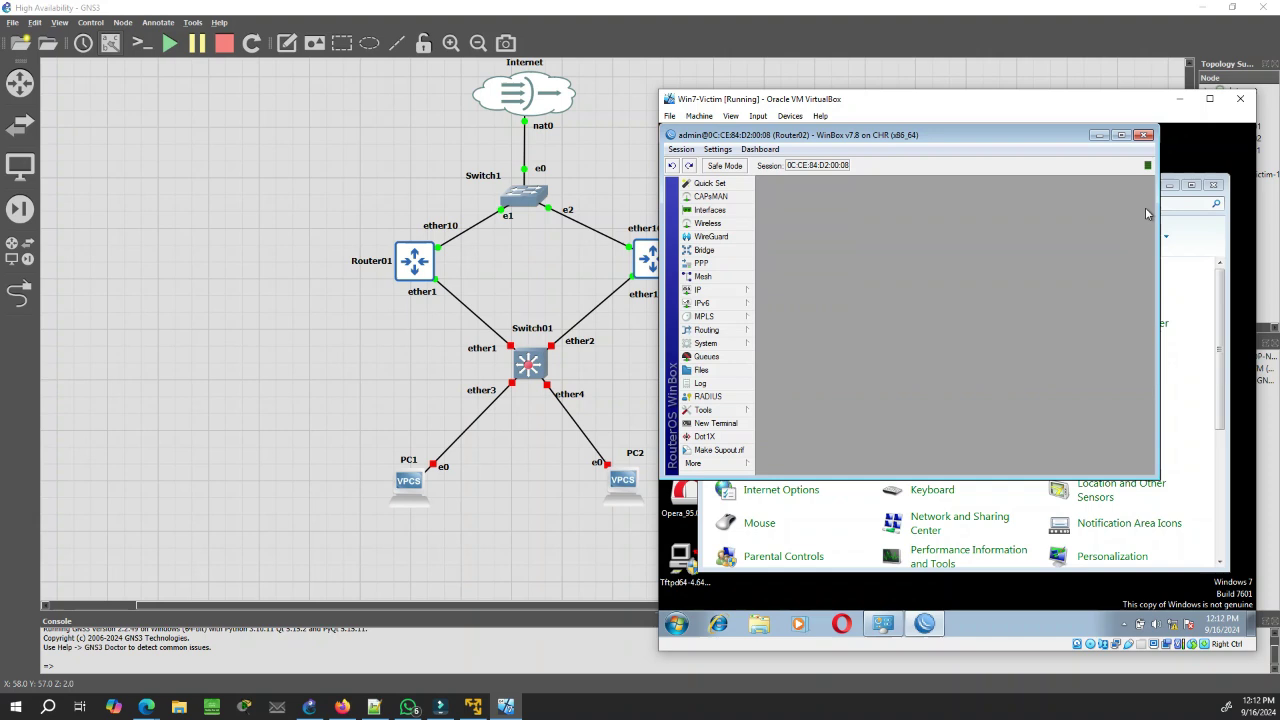
# - Assign the IP address 10.194.6.20/24 to the bridge-lan interface on Router02
pyautogui.click(741, 291)
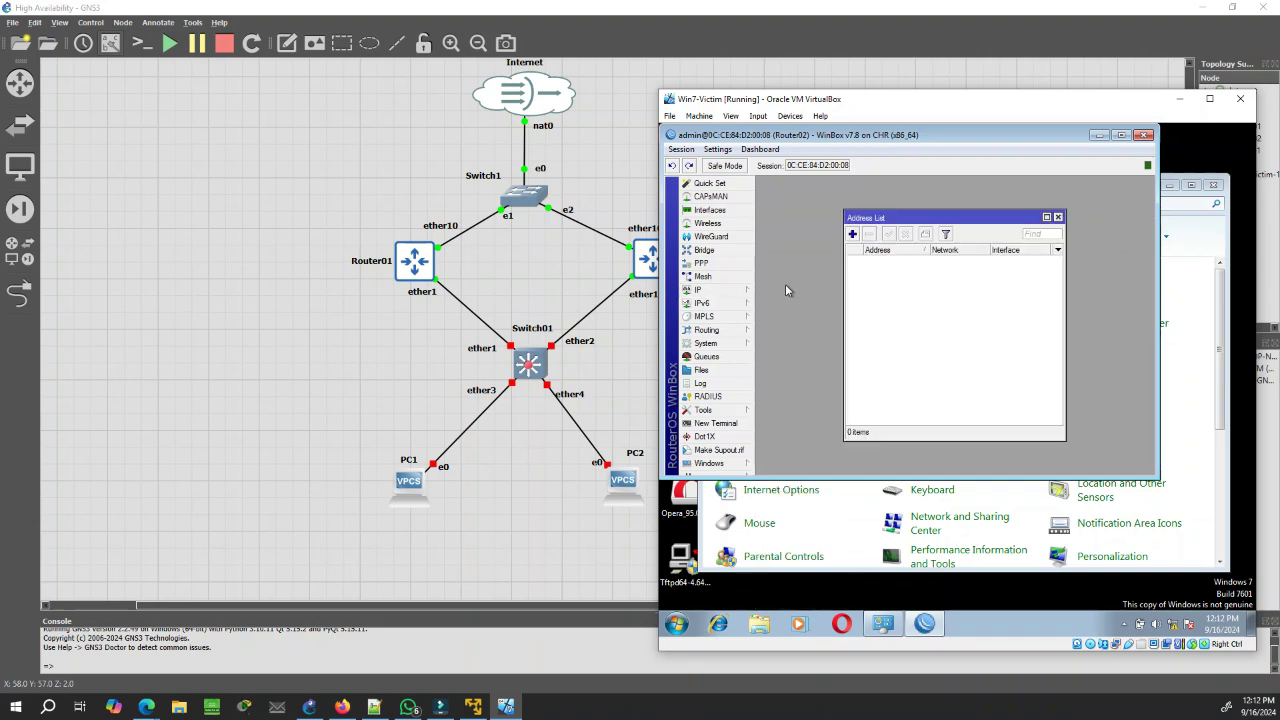
pyautogui.click(853, 235)
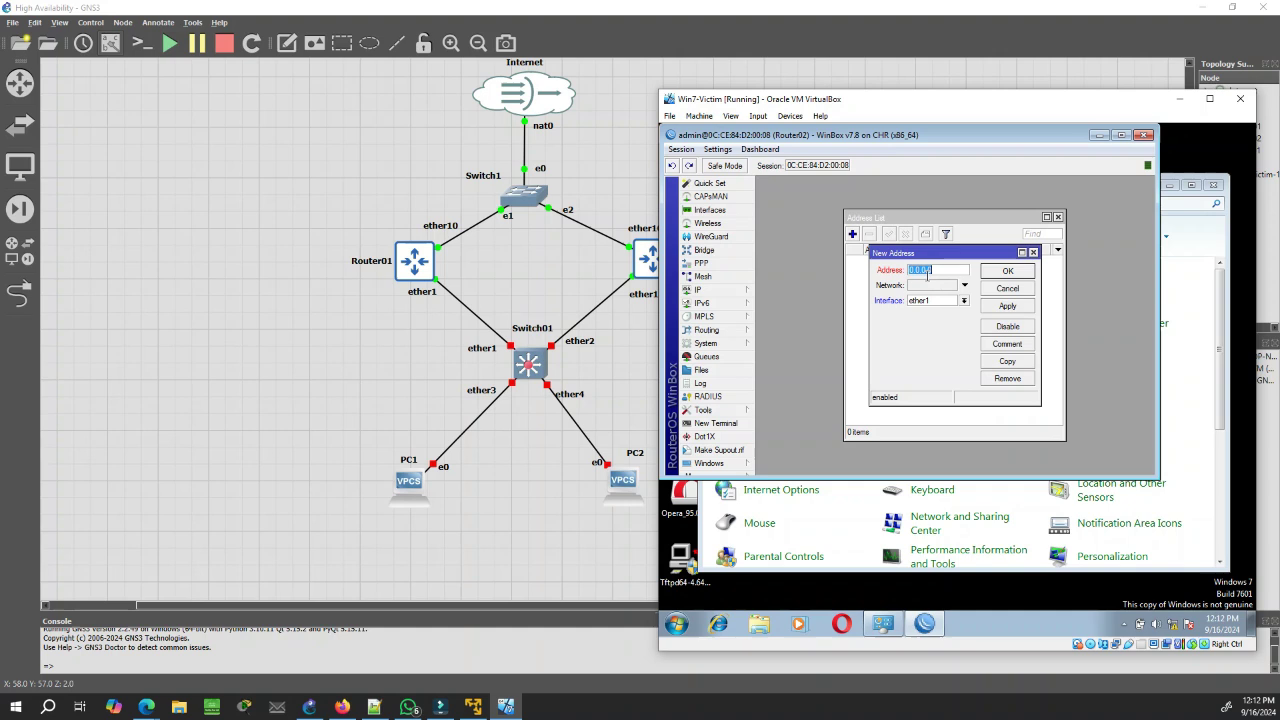
pyautogui.write('10.194.6.20/24')
pyautogui.click(932, 302)
pyautogui.click(938, 314)
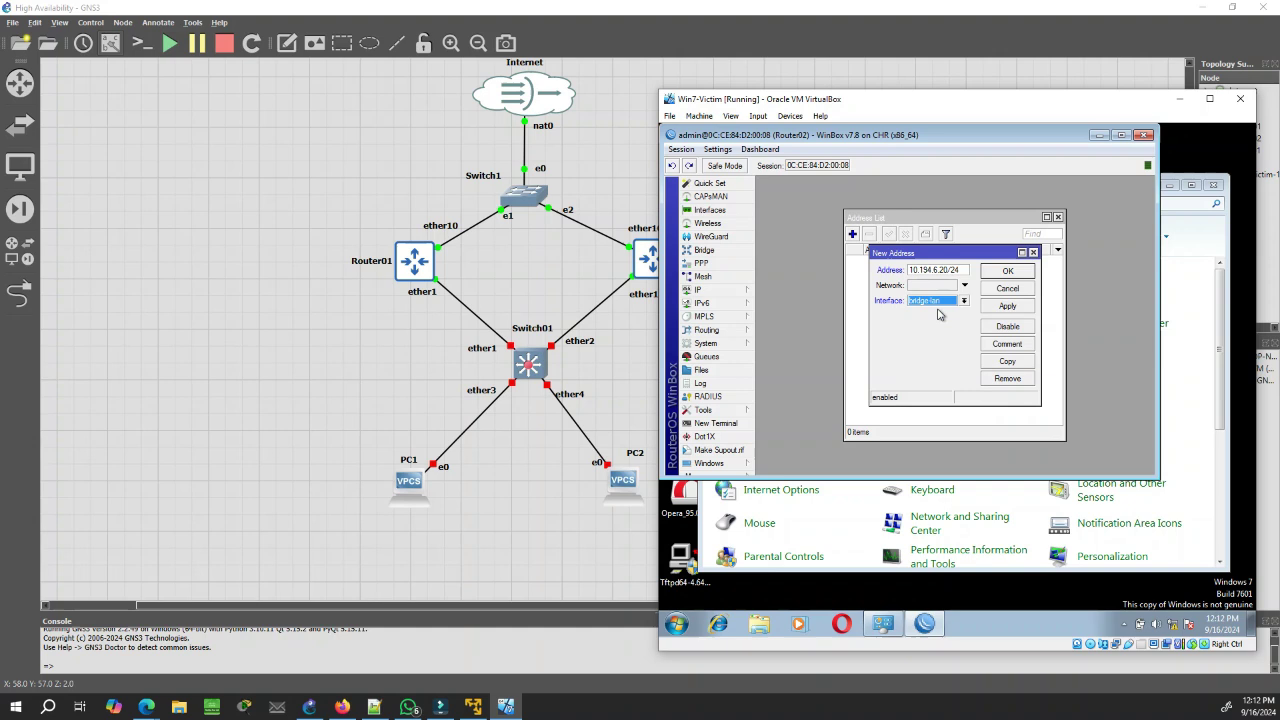
pyautogui.click(1026, 306)
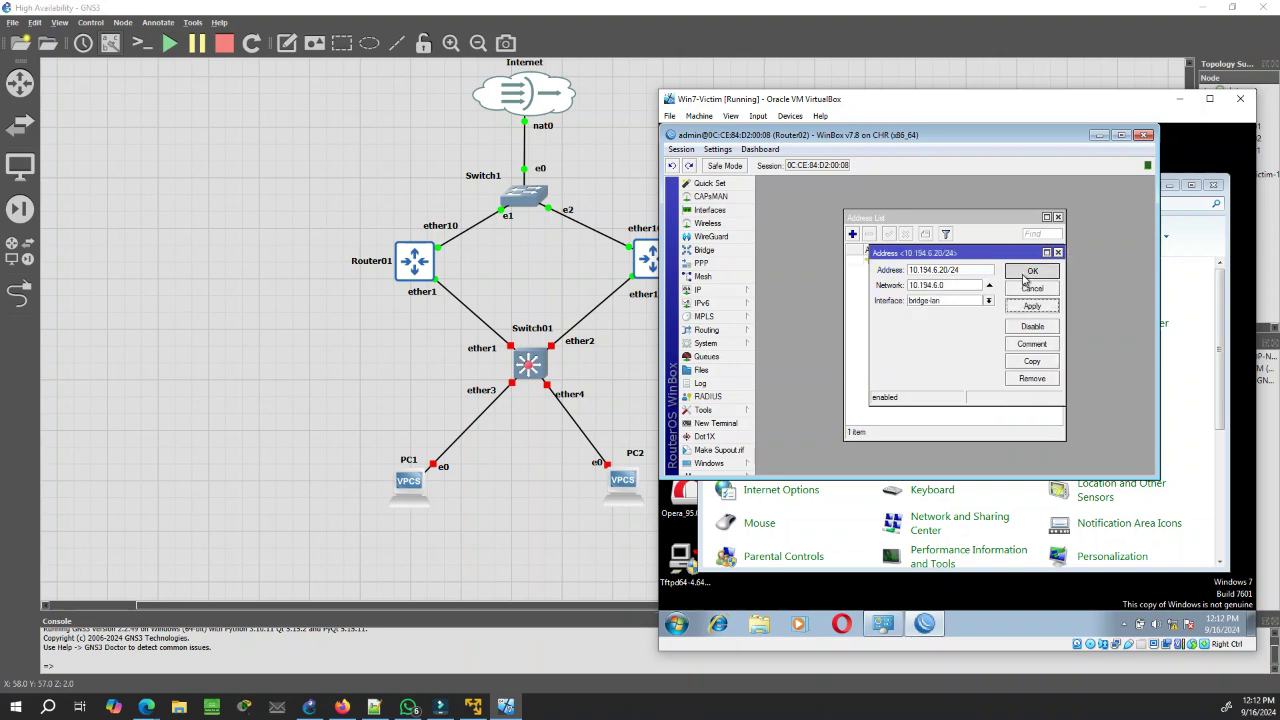
pyautogui.click(1030, 273)
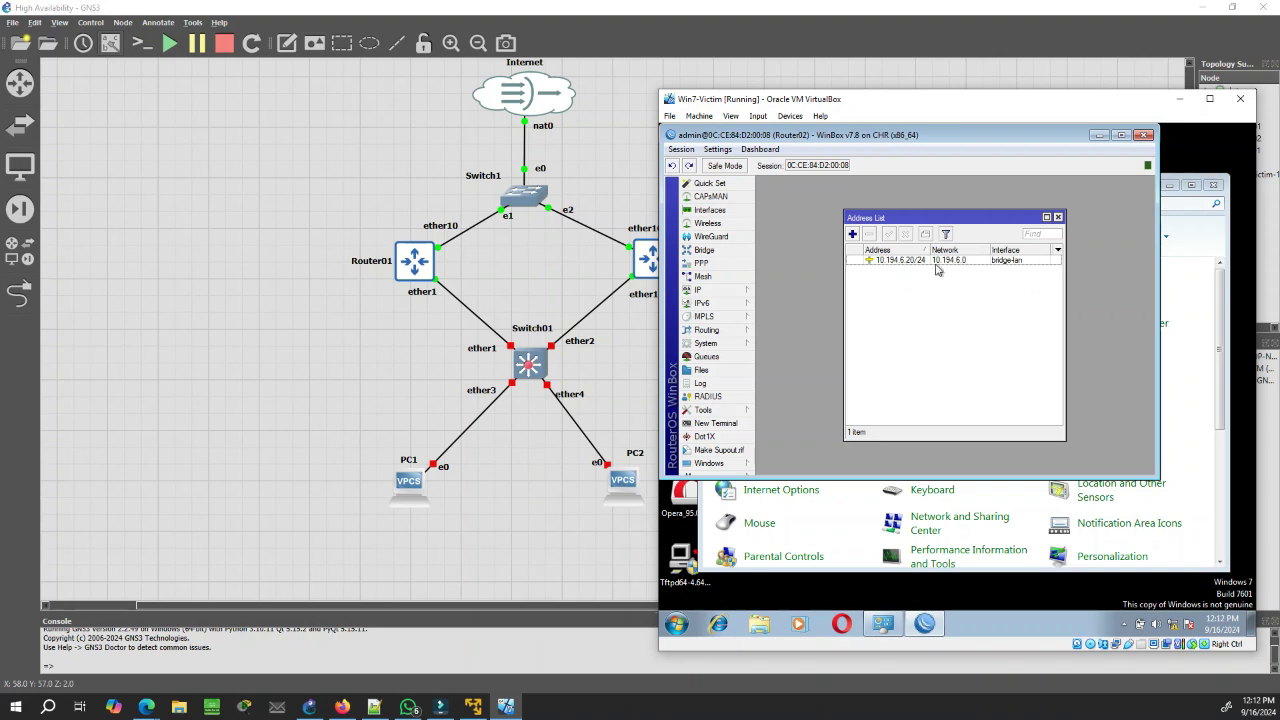
# - Run DHCP server setup on Router02 for bridge-lan, accepting the address space 10.194.6.0/24
pyautogui.click(731, 293)
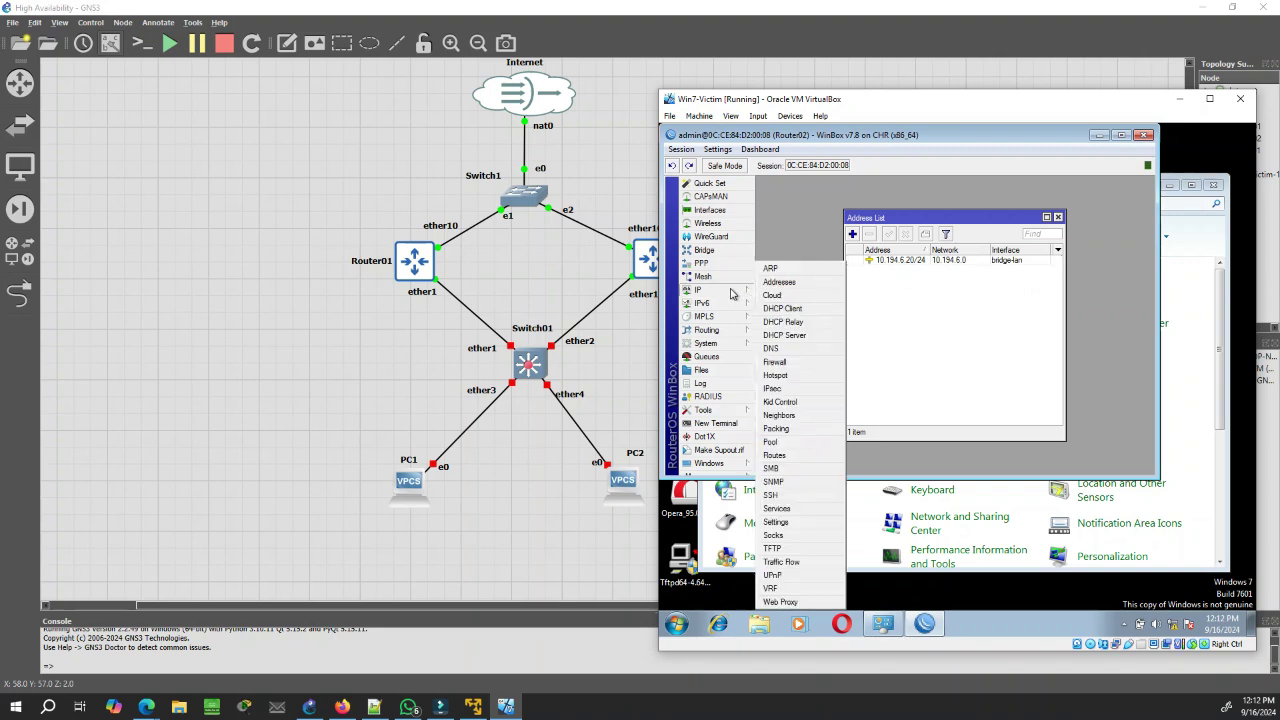
pyautogui.click(784, 335)
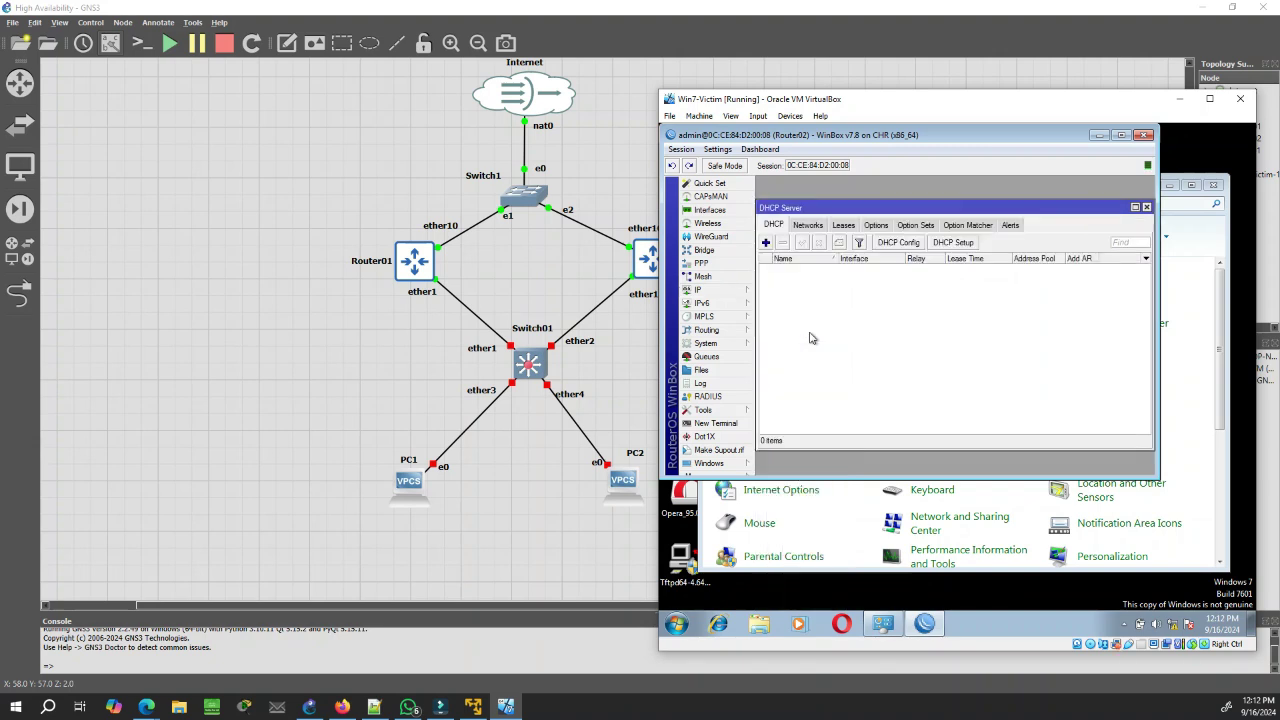
pyautogui.click(968, 248)
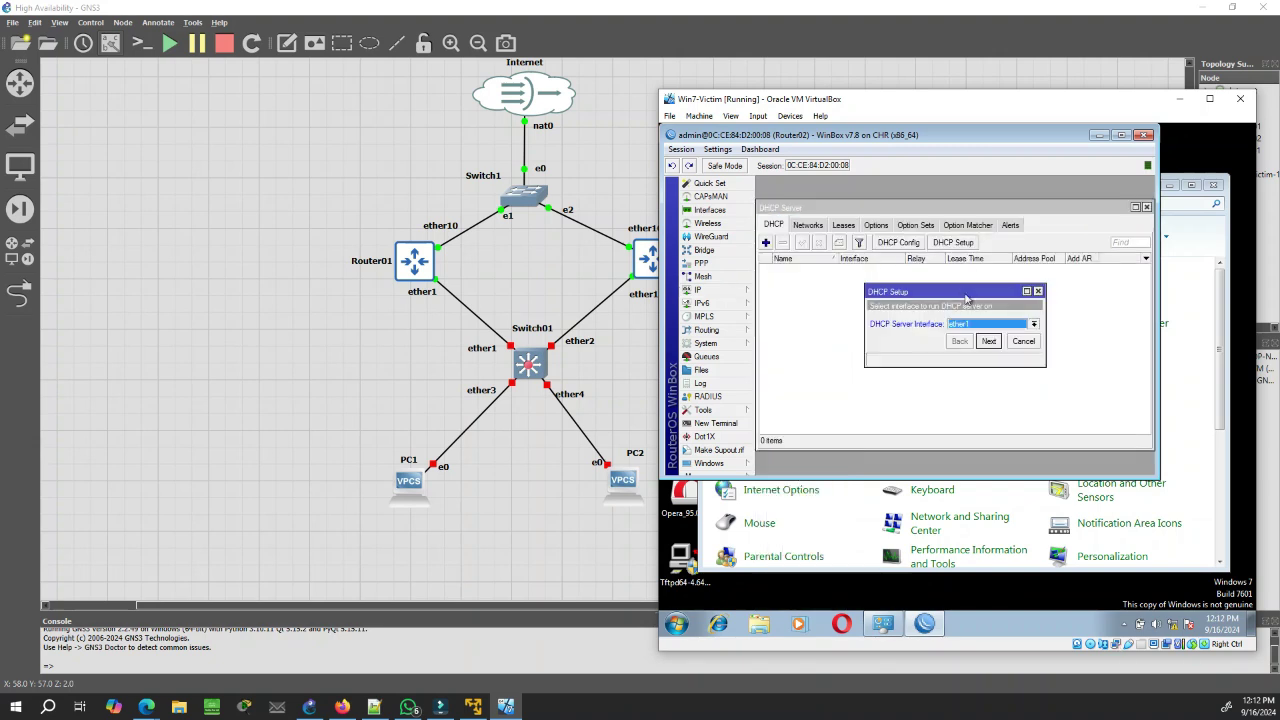
pyautogui.click(972, 328)
pyautogui.click(974, 337)
pyautogui.click(988, 341)
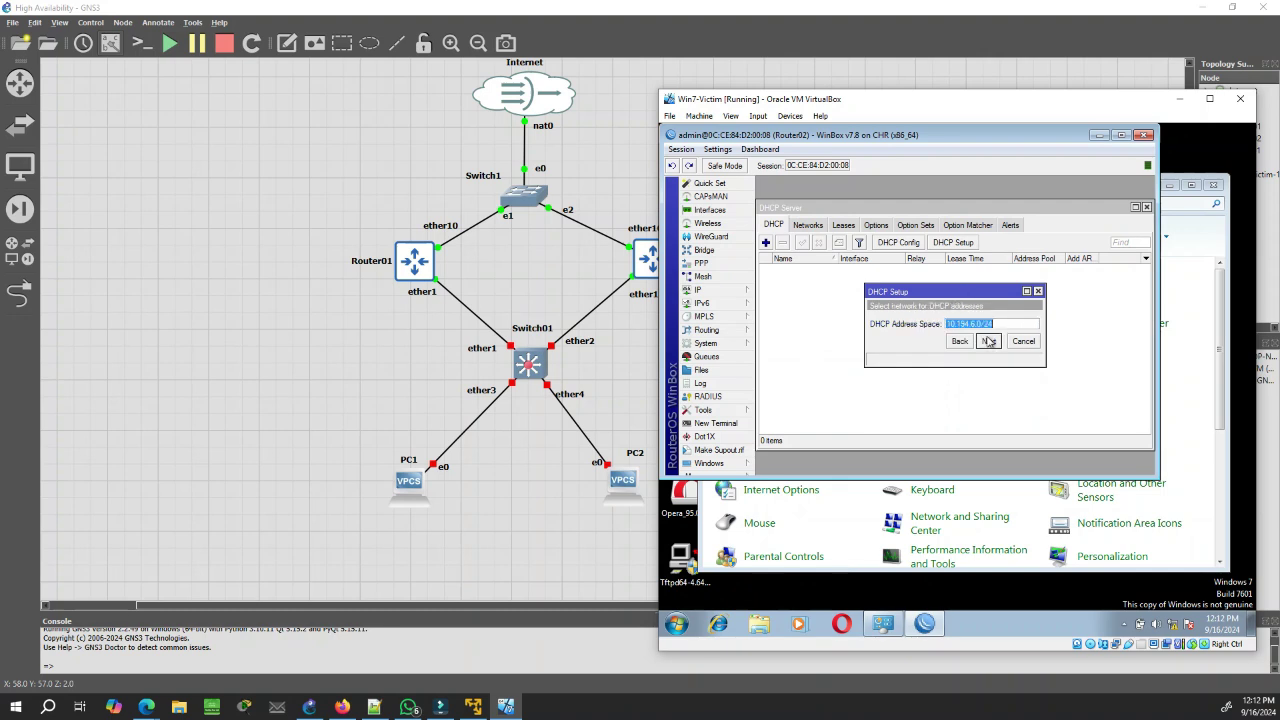
pyautogui.click(988, 341)
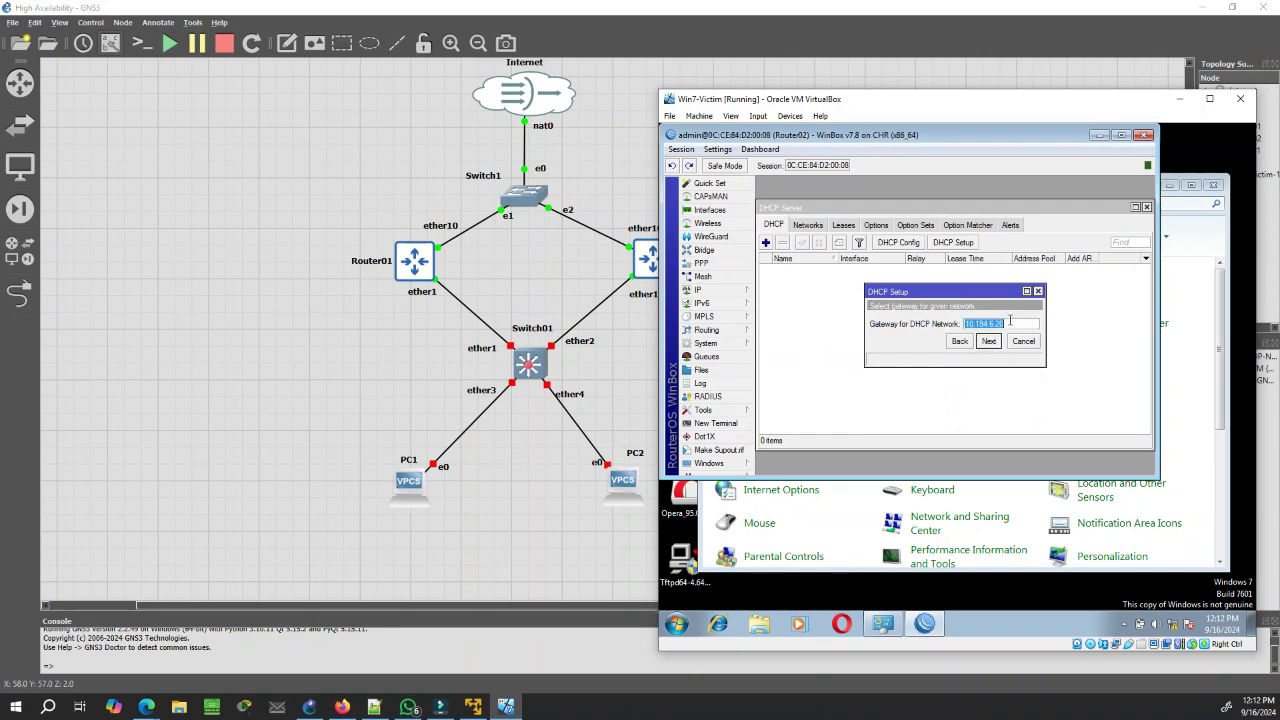
# - Edit the DHCP gateway and complete the setup with the pool 10.194.6.2-10.194.6.254, leaving the DNS servers empty
pyautogui.click(1010, 320)
pyautogui.click(986, 342)
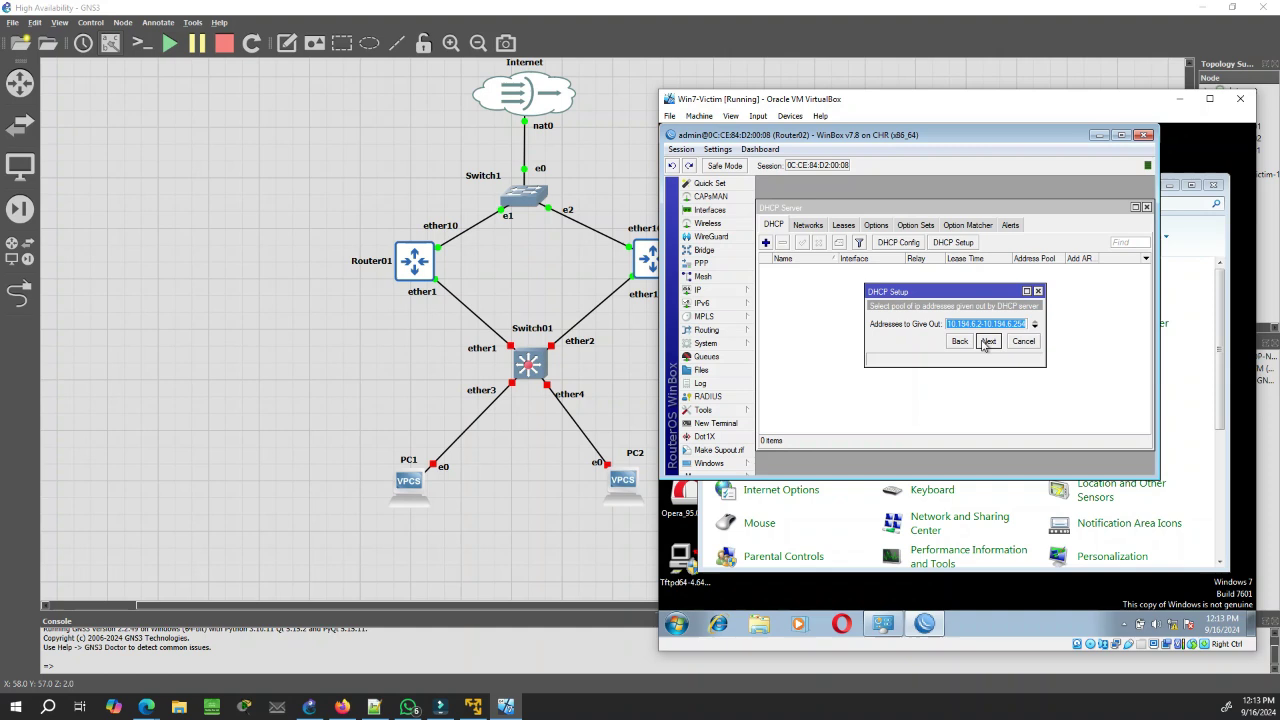
pyautogui.click(987, 343)
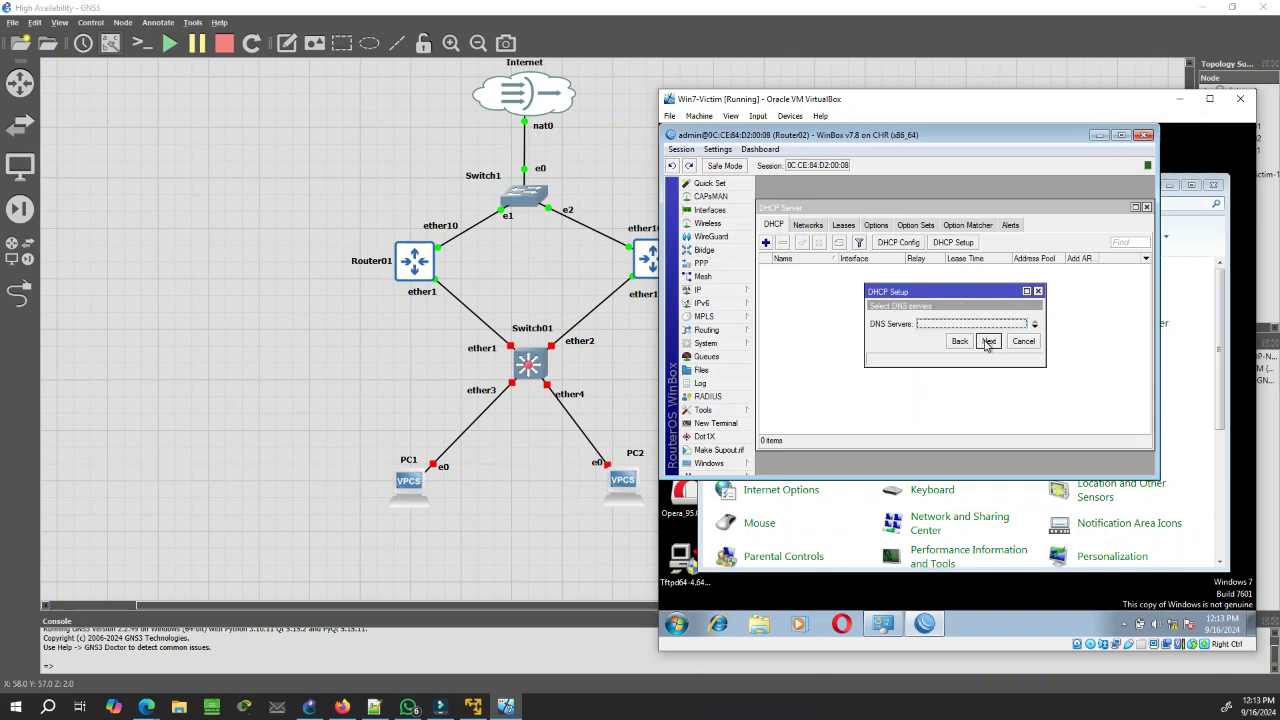
pyautogui.click(987, 343)
pyautogui.click(987, 343)
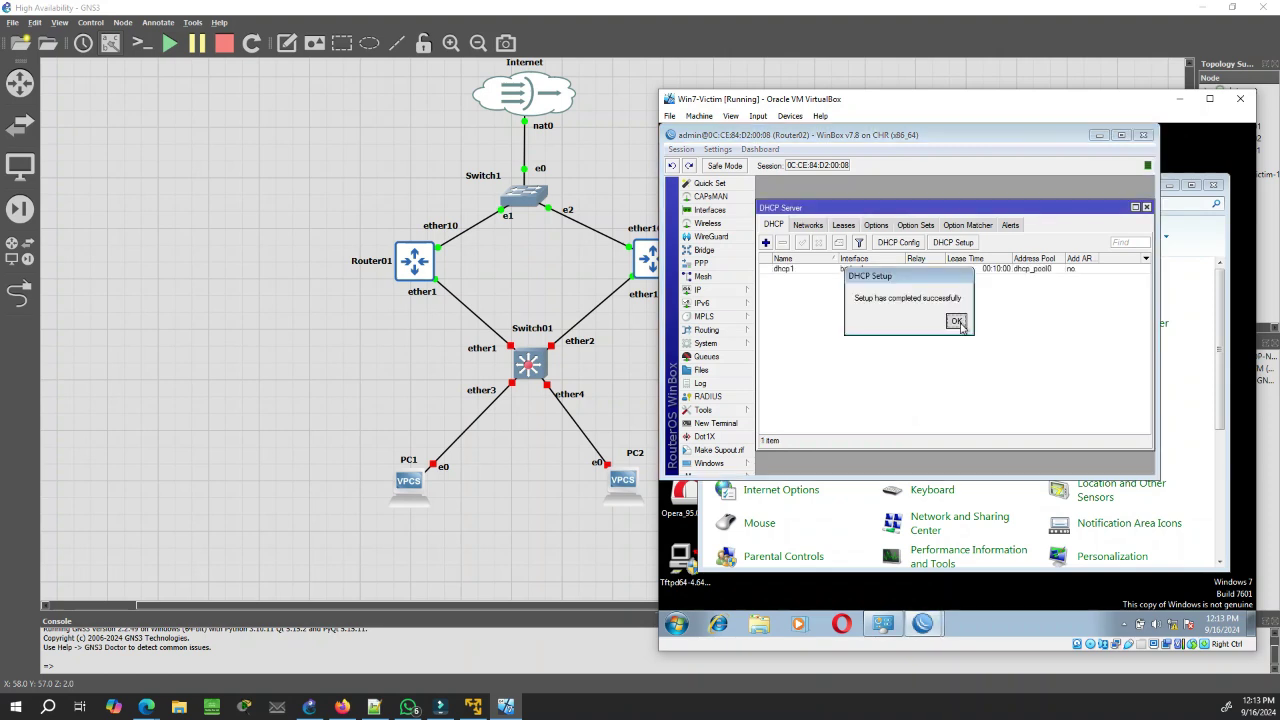
pyautogui.click(956, 322)
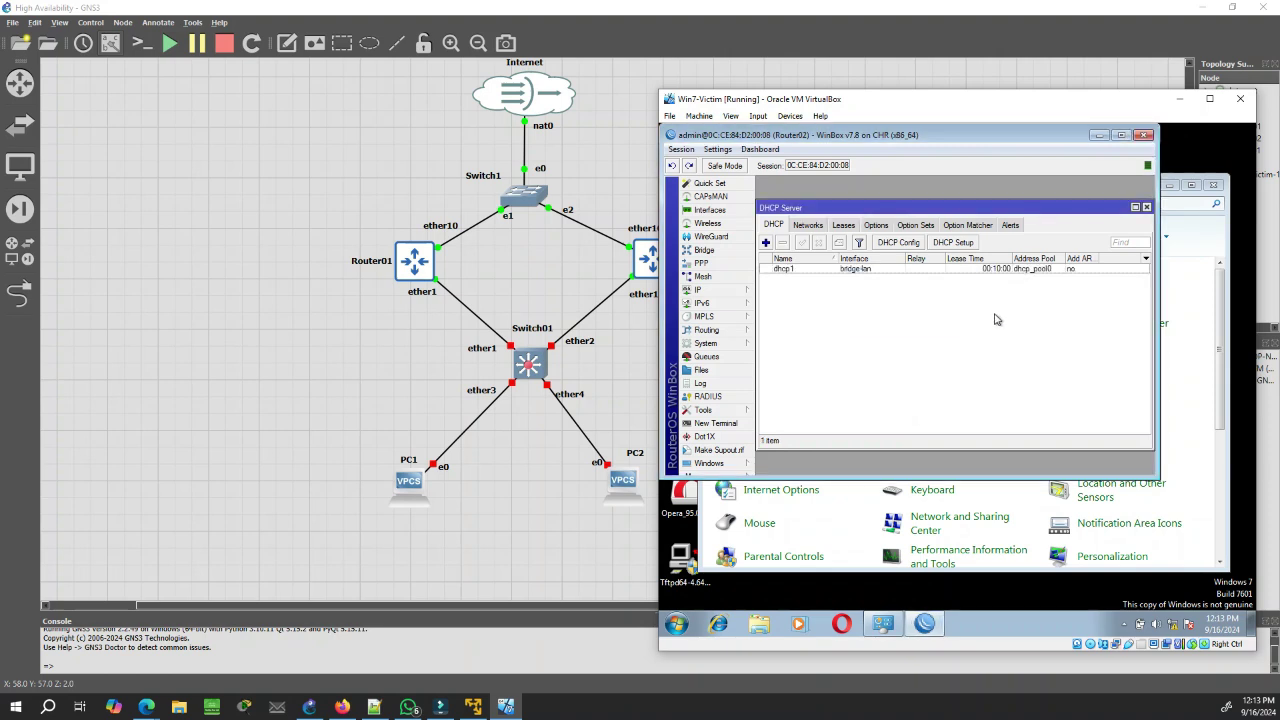
# - Create a VRRP interface on ether1 of Router02 with VRID 50 and priority 100
pyautogui.click(712, 210)
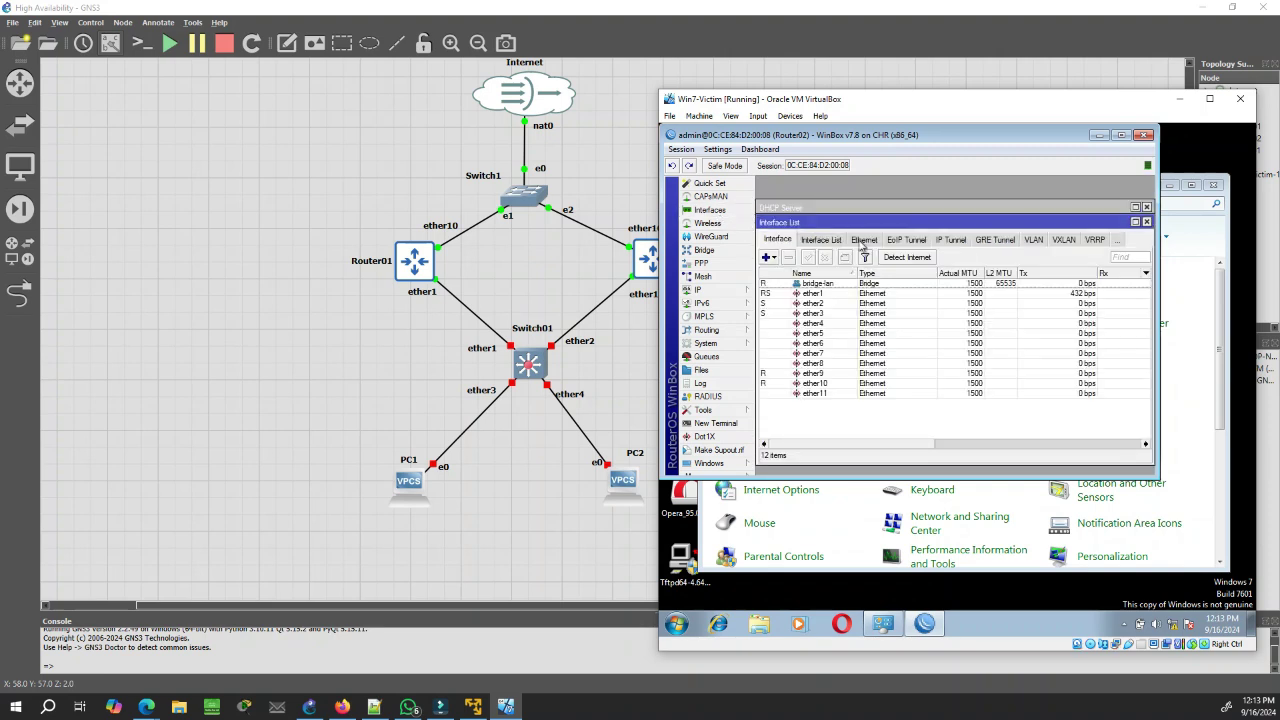
pyautogui.click(1096, 240)
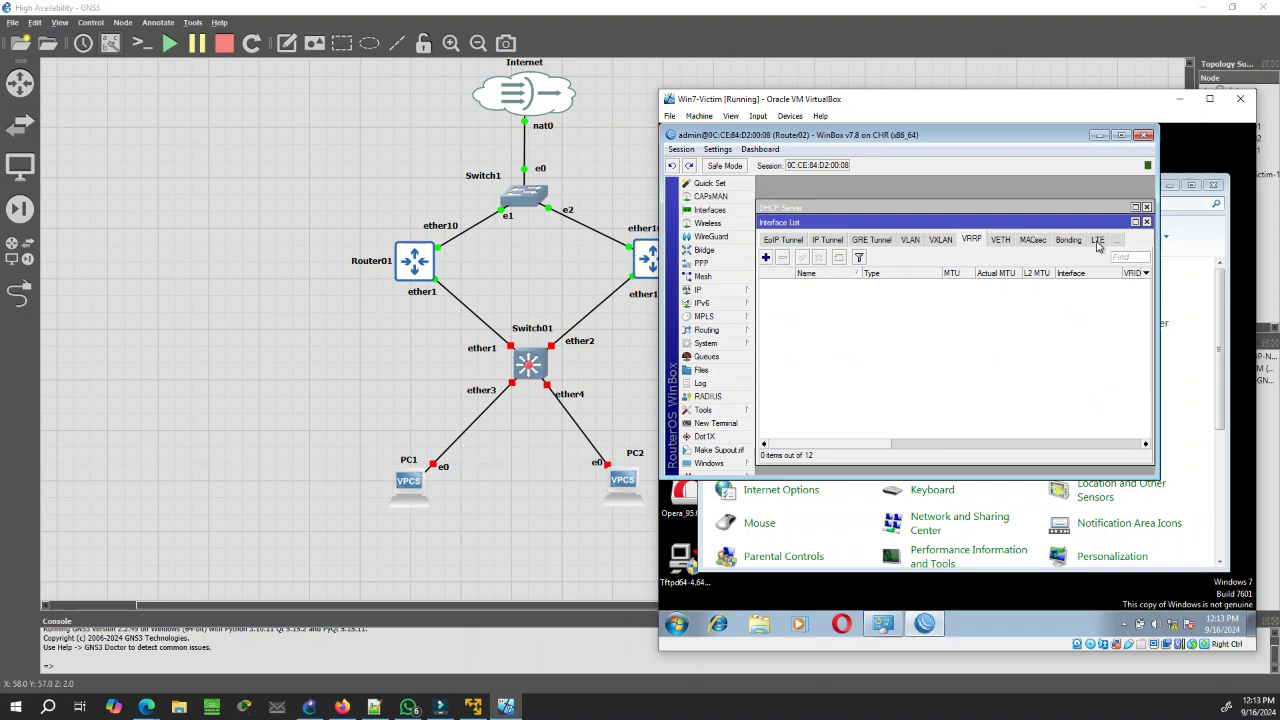
pyautogui.click(766, 258)
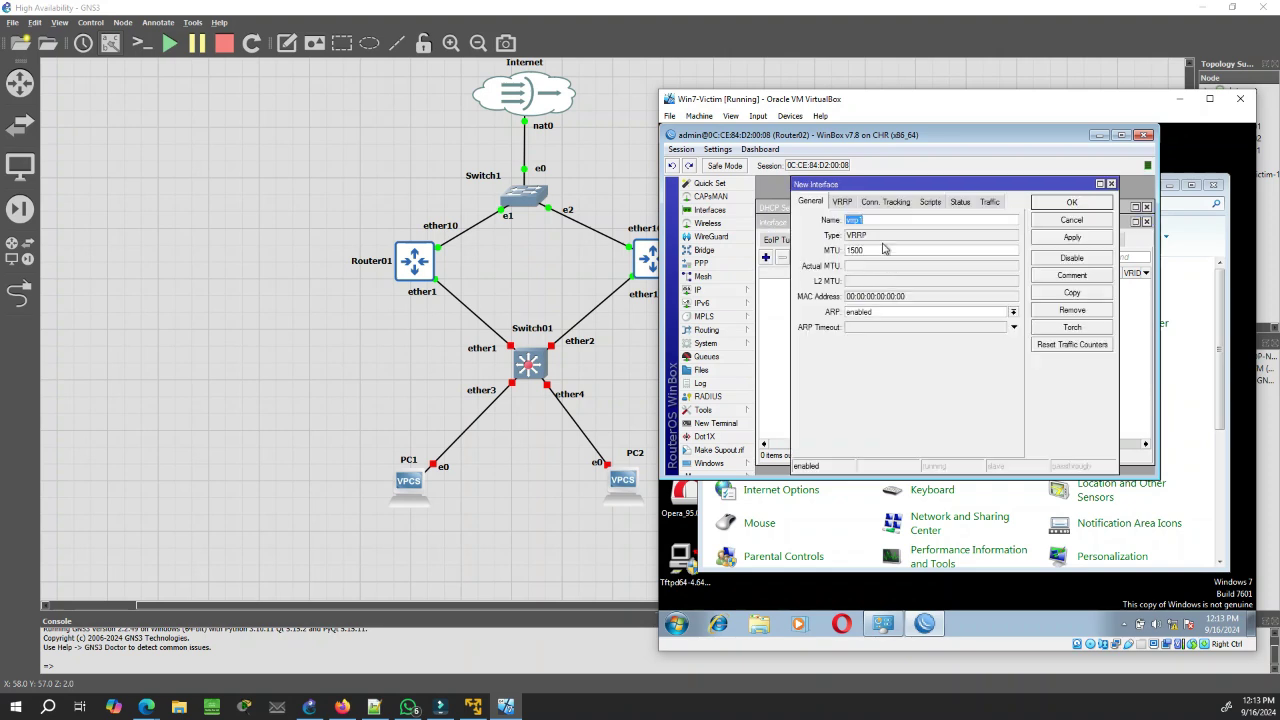
pyautogui.click(849, 204)
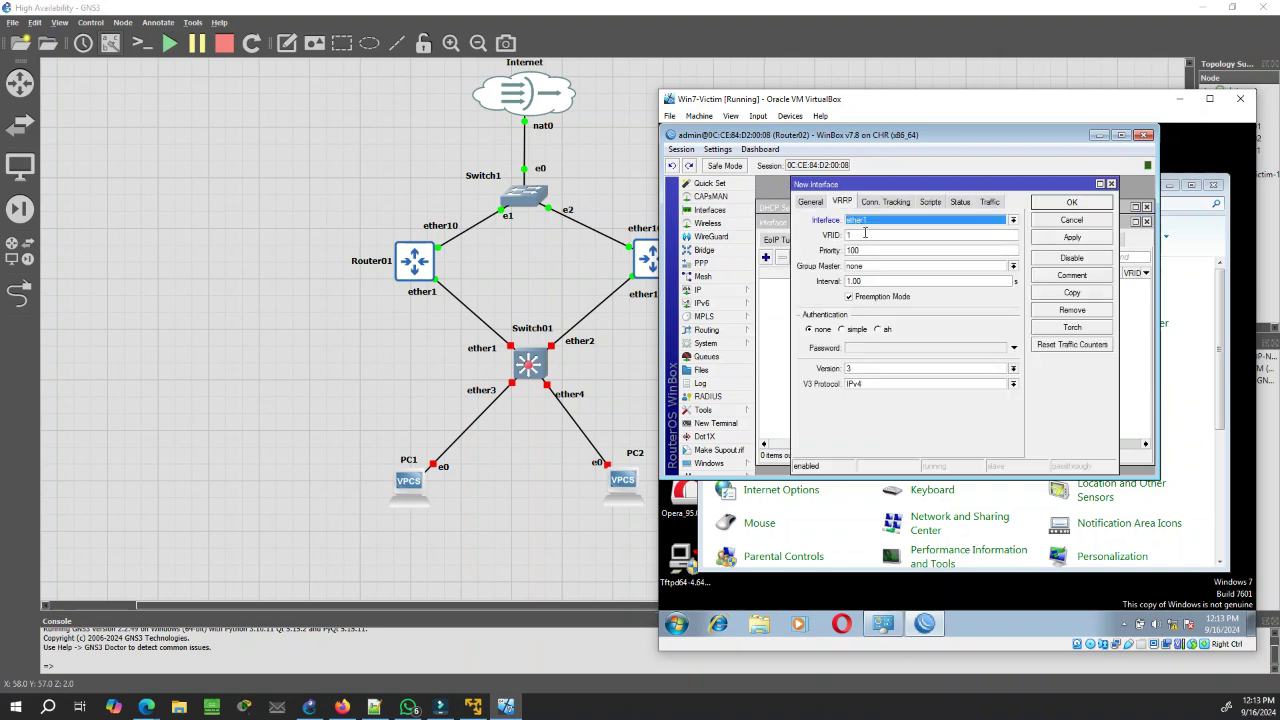
pyautogui.click(865, 234)
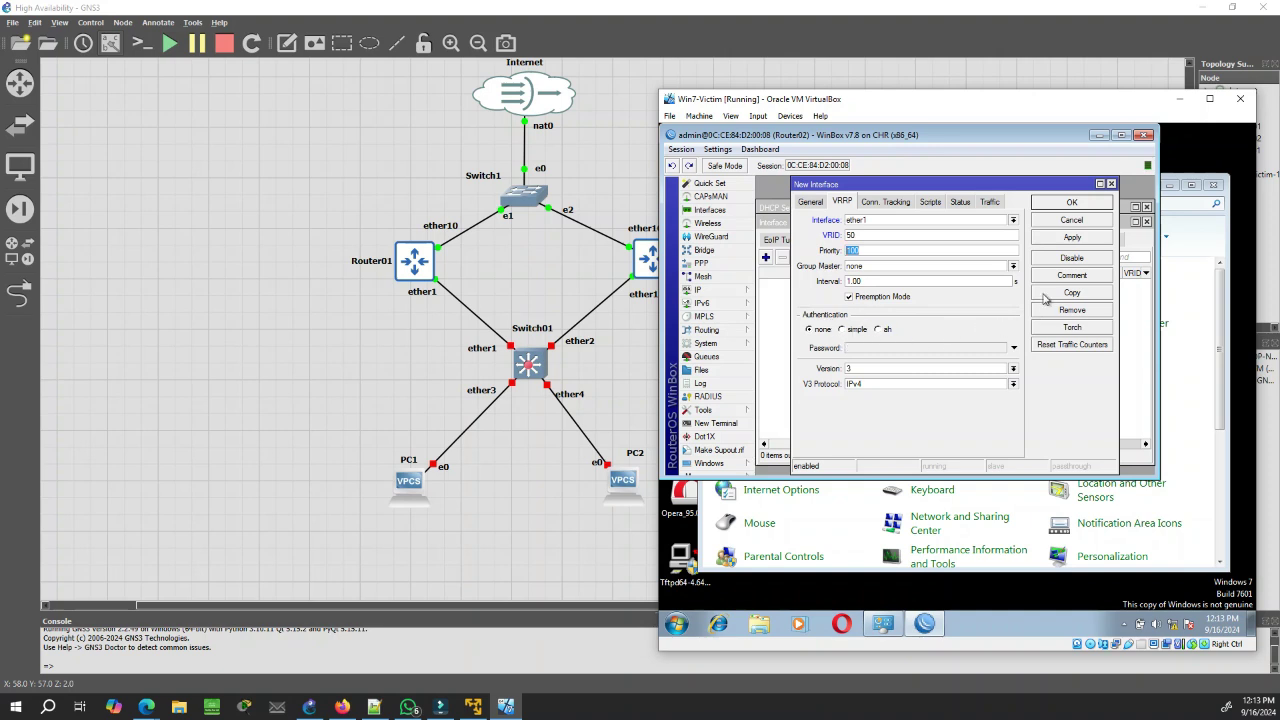
pyautogui.click(1083, 240)
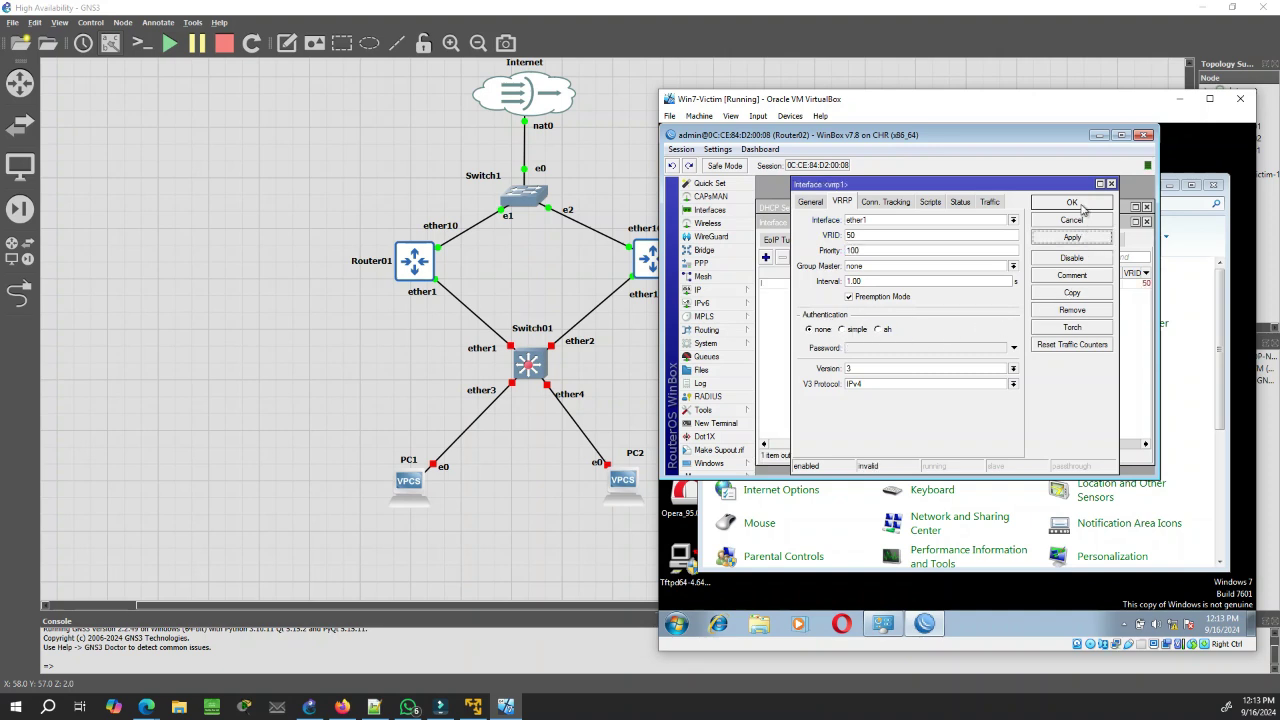
pyautogui.click(1082, 206)
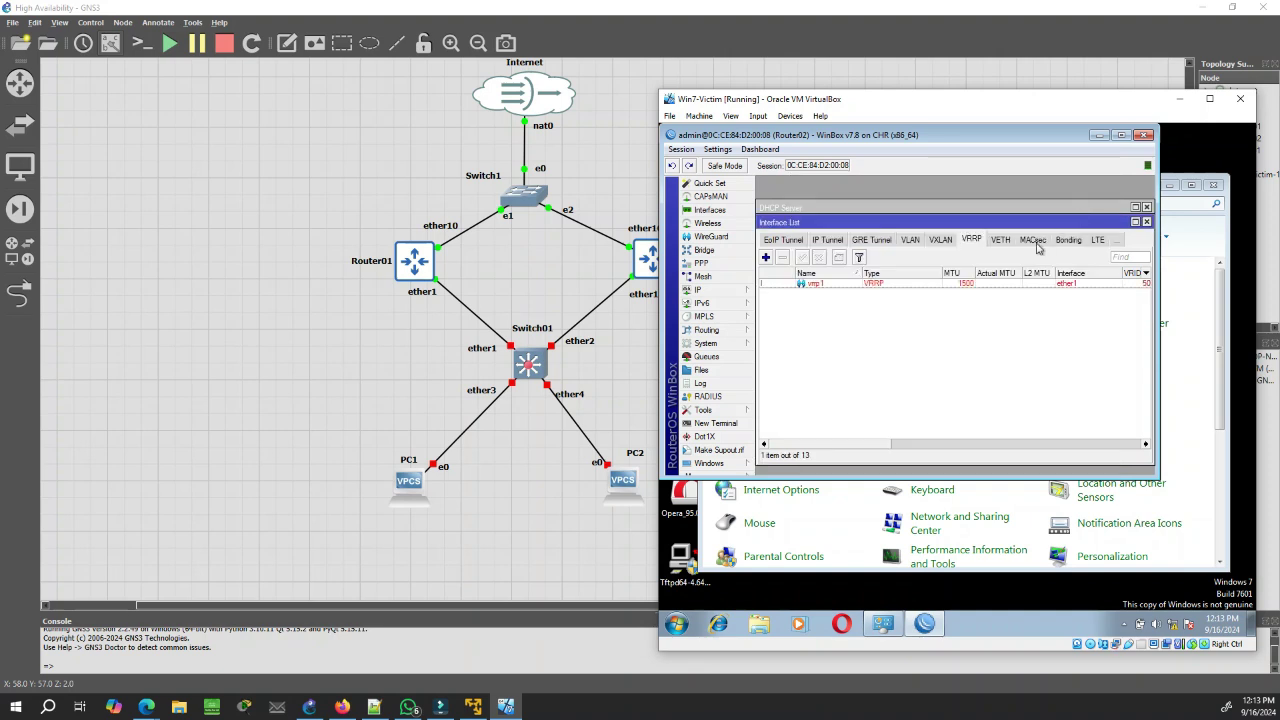
# - Add the IP address 10.194.6.1/32 to the VRRP interface on Router02 and close the address list
pyautogui.click(979, 285)
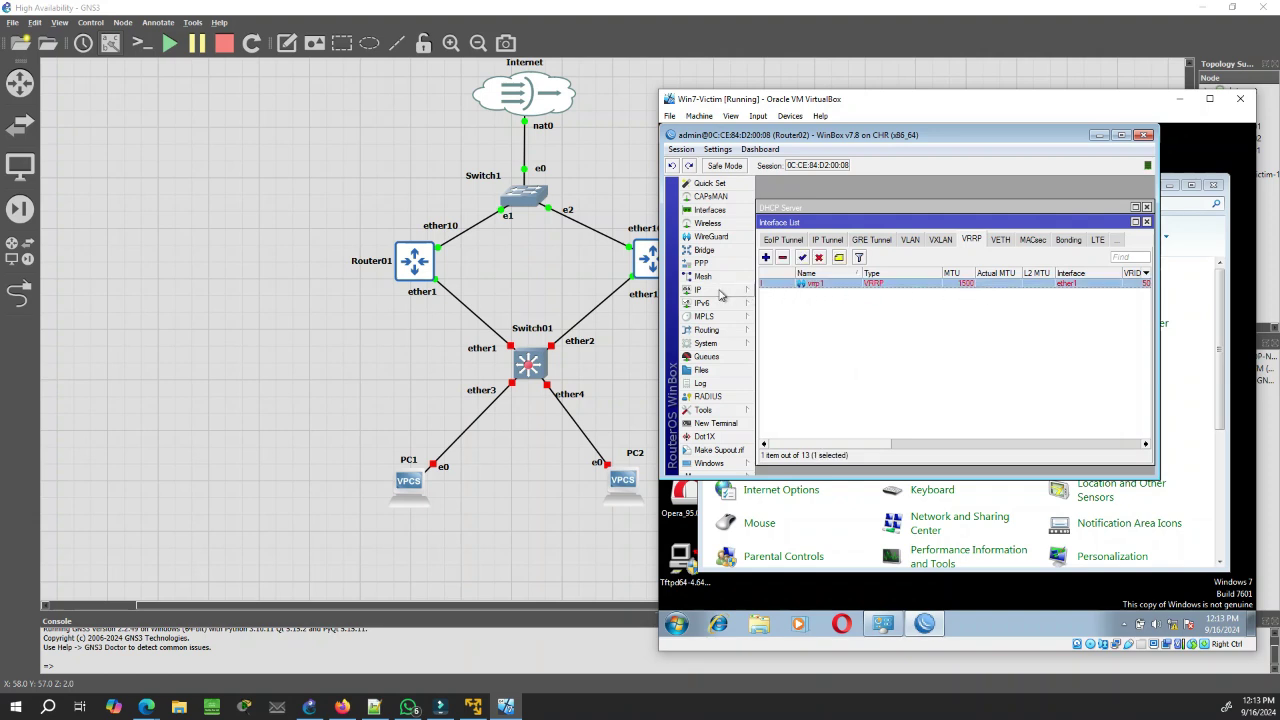
pyautogui.click(720, 291)
pyautogui.click(797, 288)
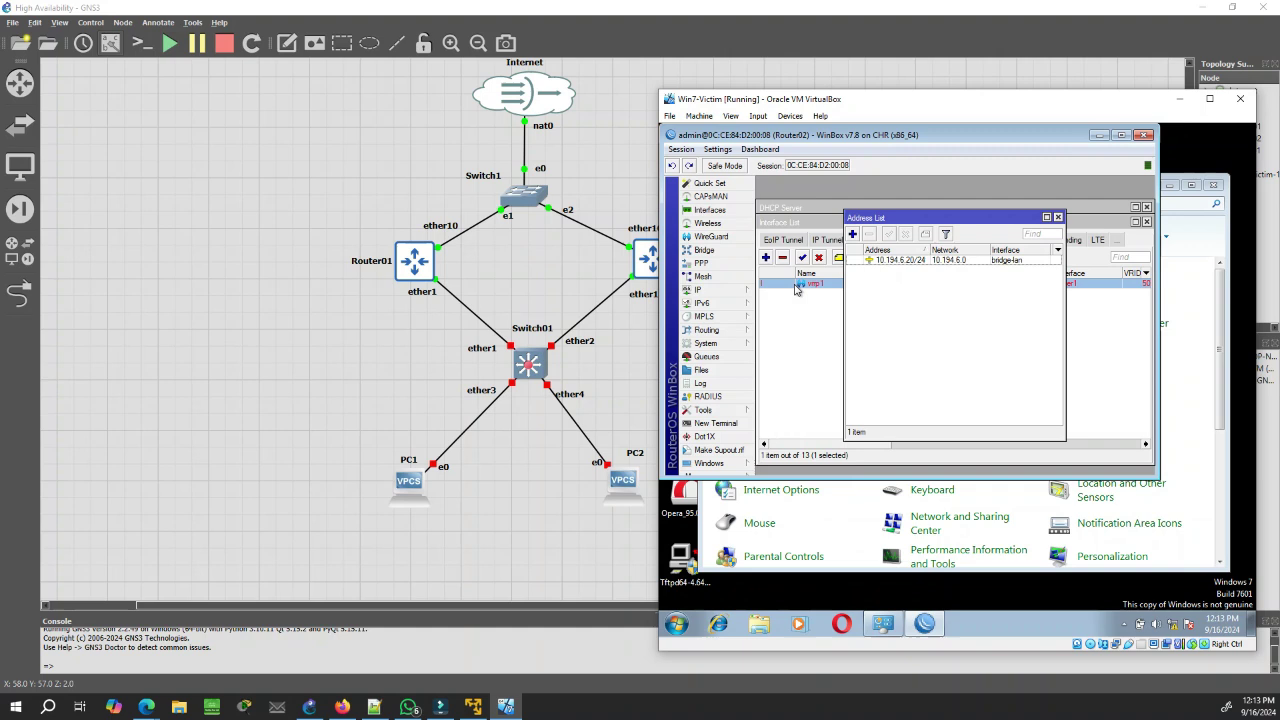
pyautogui.click(852, 235)
pyautogui.write('10.194.6.1/32')
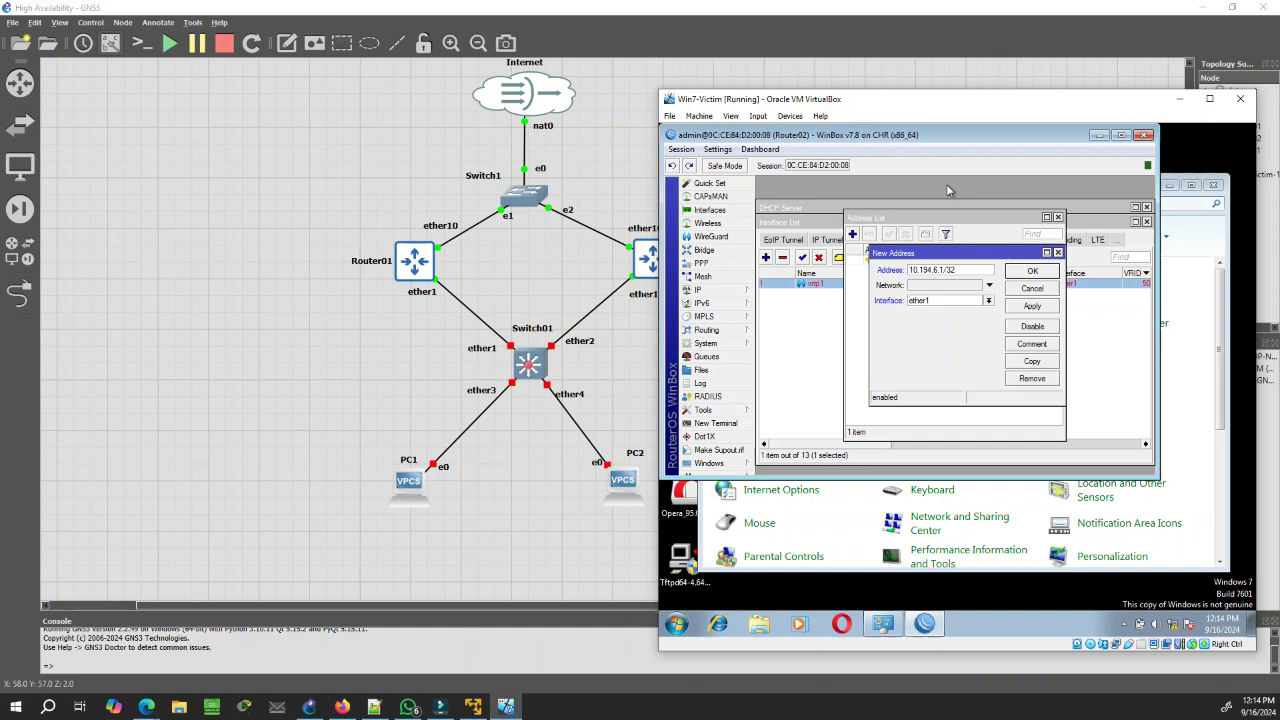
pyautogui.click(957, 300)
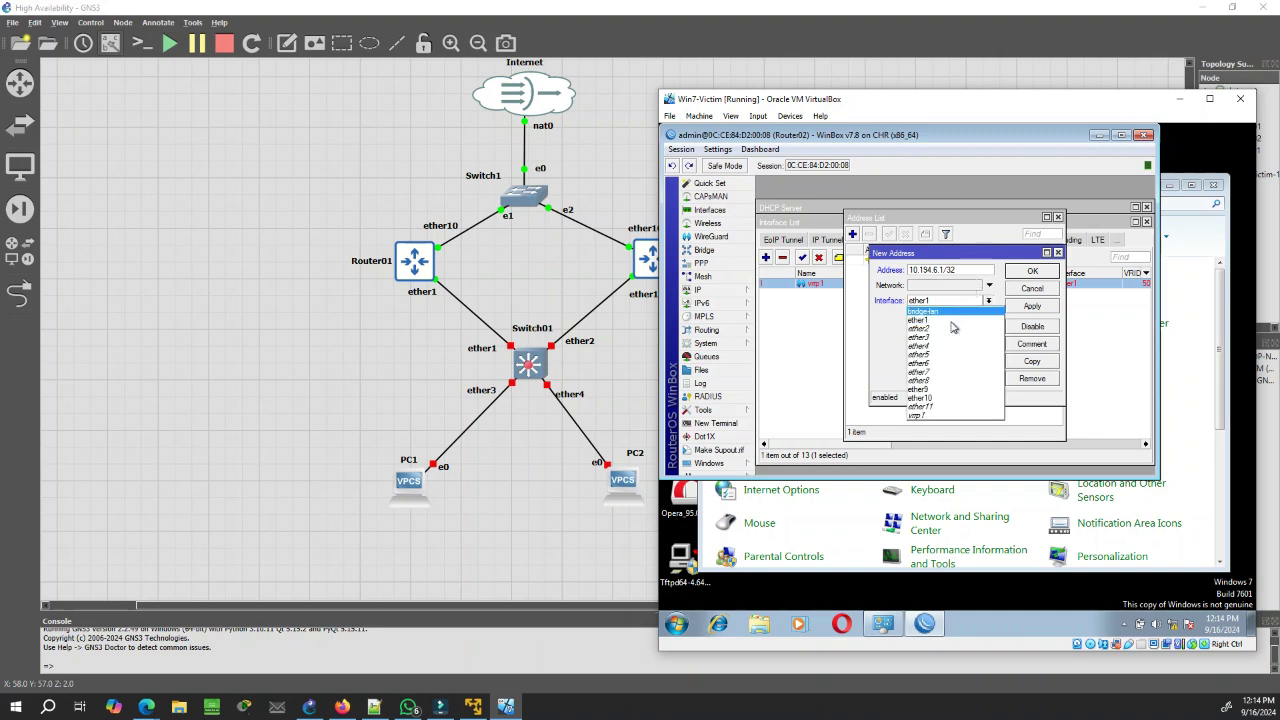
pyautogui.click(940, 415)
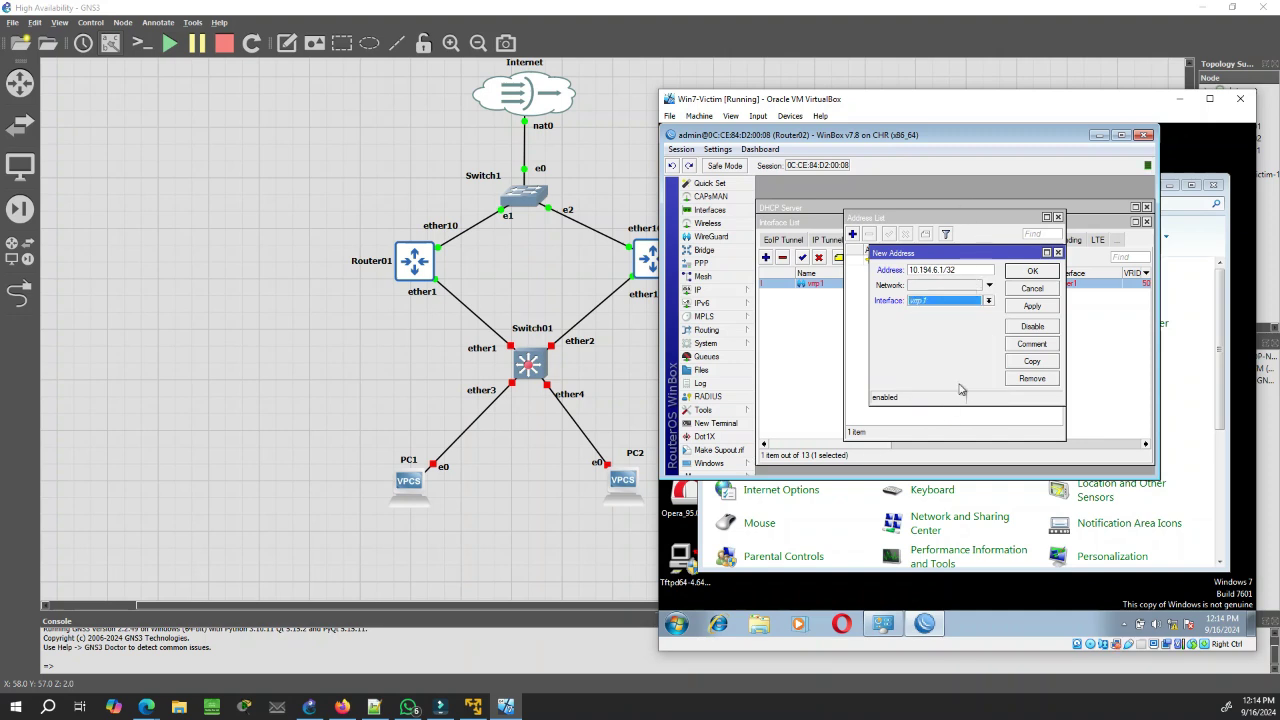
pyautogui.click(1023, 309)
pyautogui.click(1027, 274)
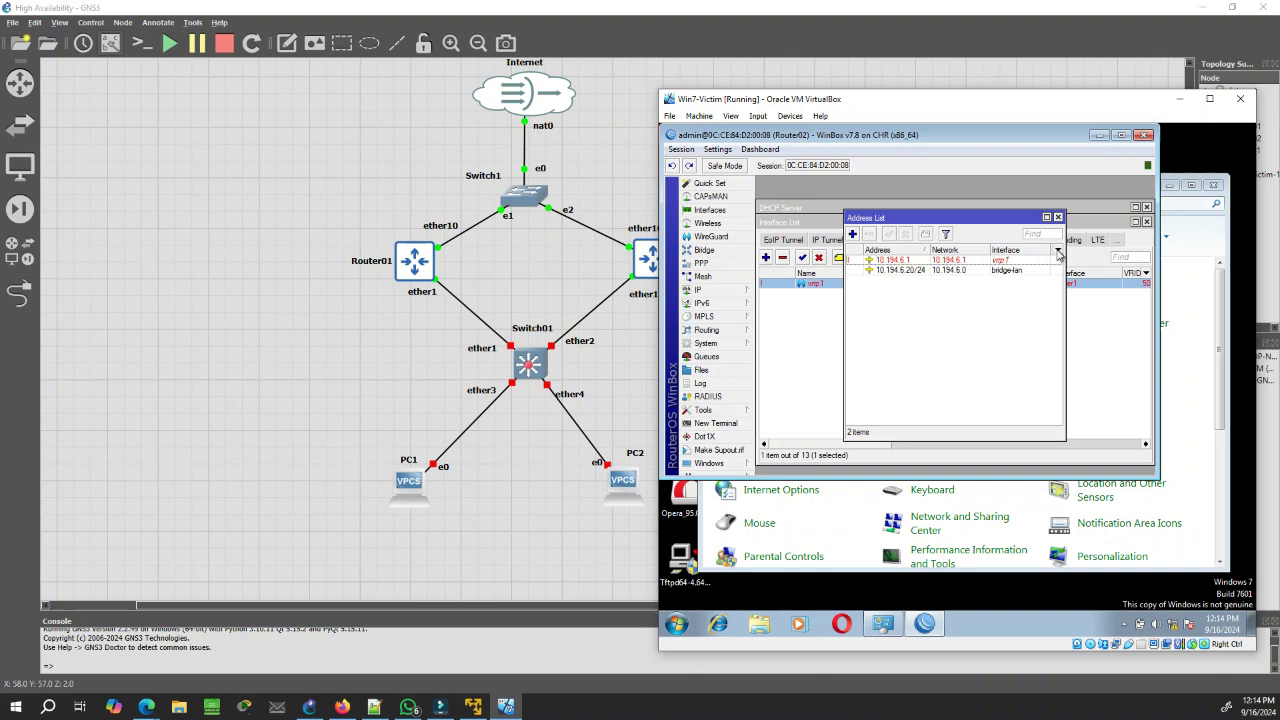
pyautogui.click(1058, 217)
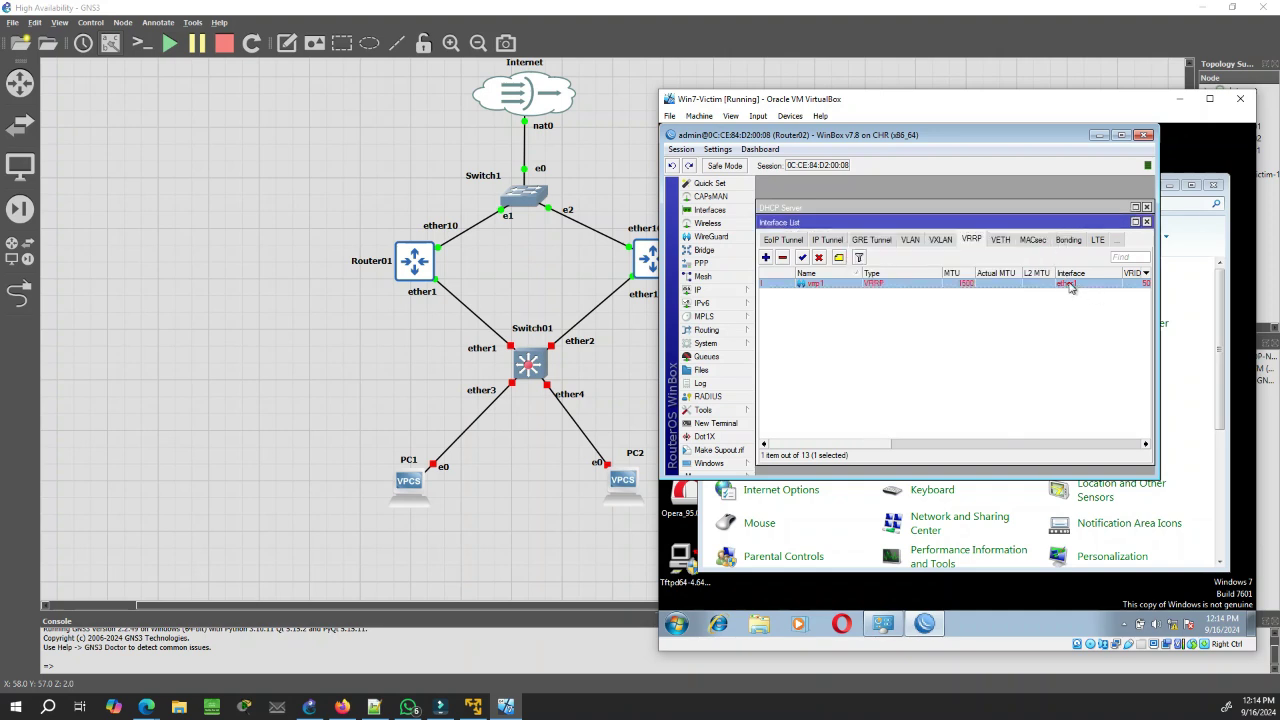
# - Change the parent interface of Router02's VRRP interface to bridge-lan and apply the change
pyautogui.doubleClick(860, 285)
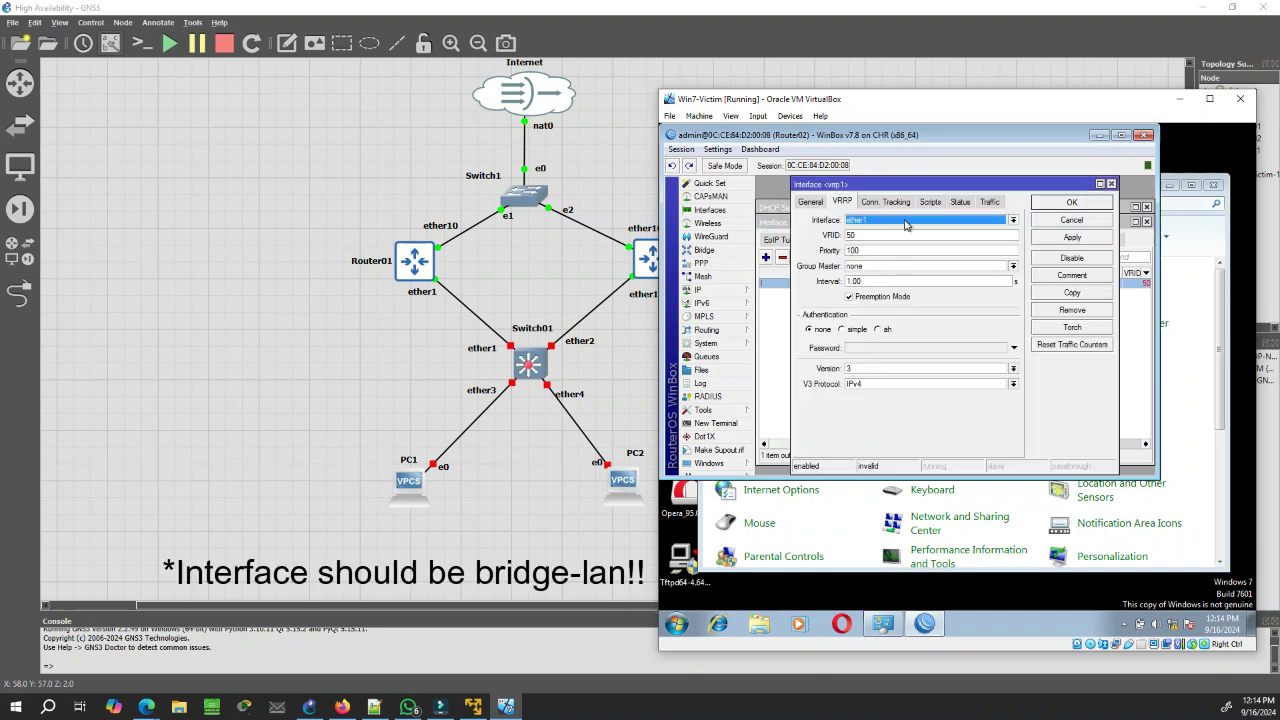
pyautogui.click(811, 202)
pyautogui.click(842, 202)
pyautogui.click(875, 221)
pyautogui.click(875, 231)
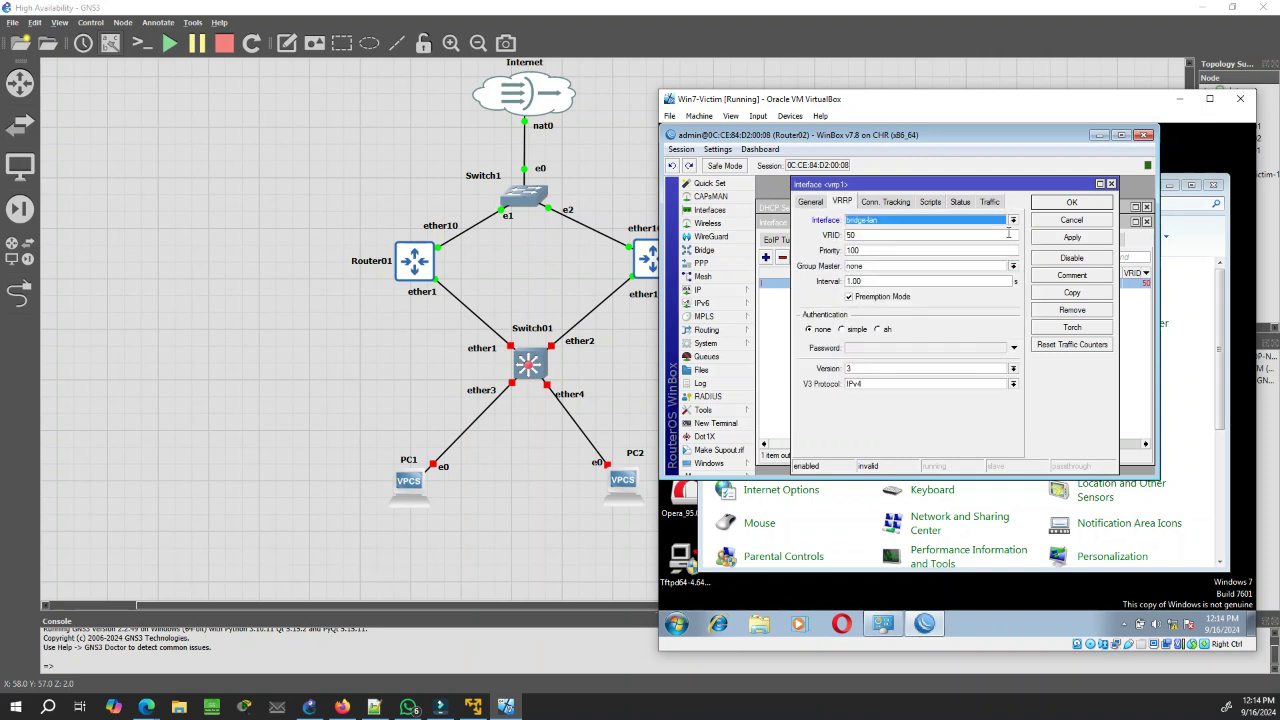
pyautogui.click(1072, 238)
pyautogui.click(1075, 203)
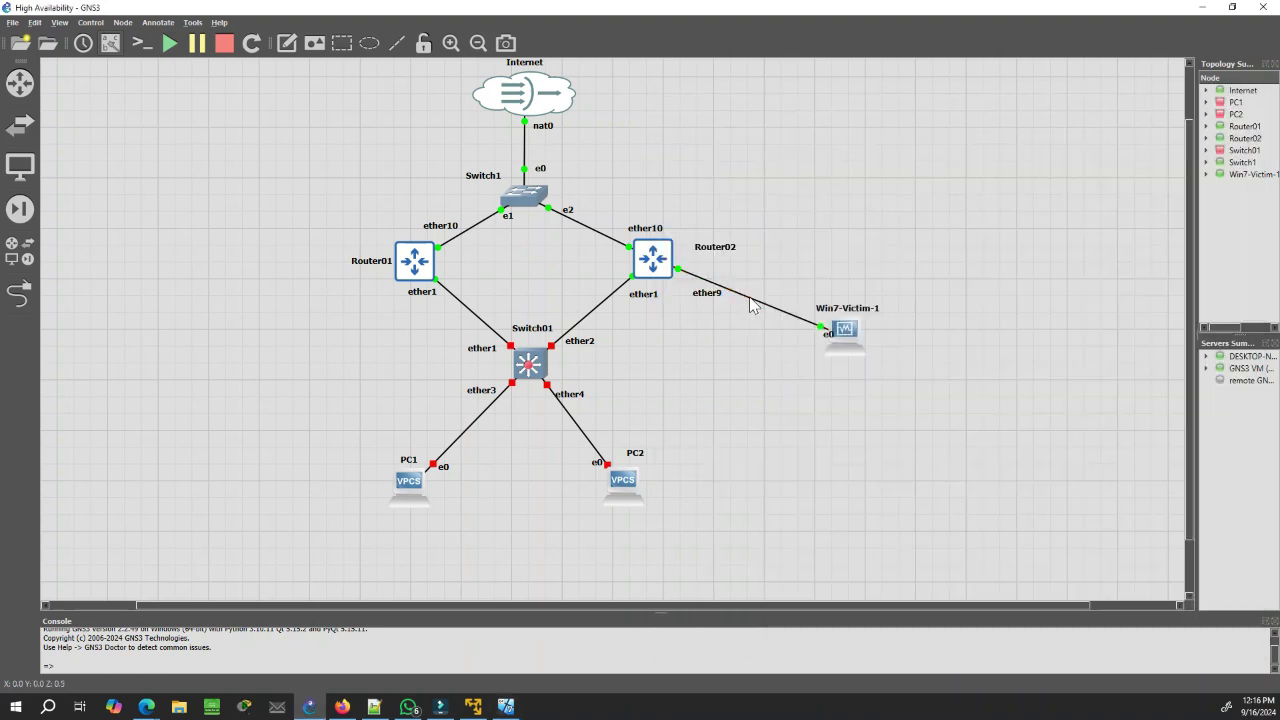
# - In GNS3, replace the link between Win7-Victim-1 and Router02's ether9 with one from e0 to Router02's ether3
pyautogui.rightClick(748, 298)
pyautogui.click(760, 369)
pyautogui.click(19, 292)
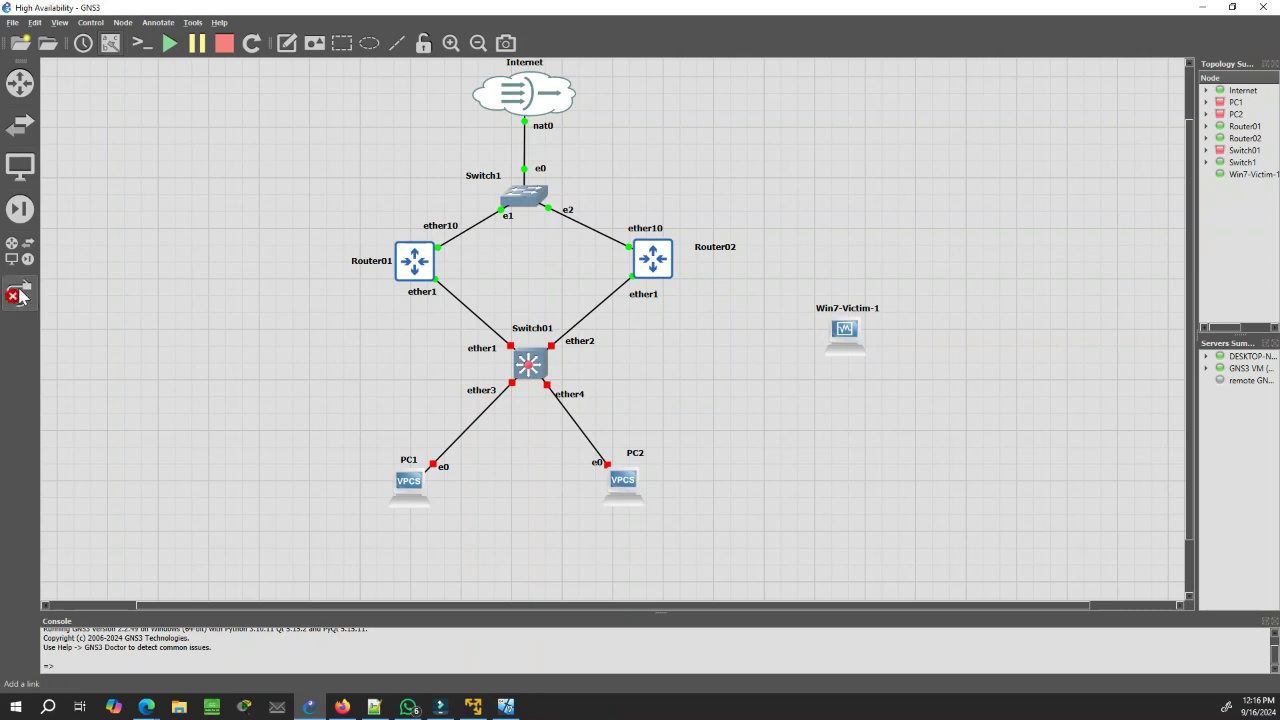
pyautogui.click(845, 331)
pyautogui.click(856, 339)
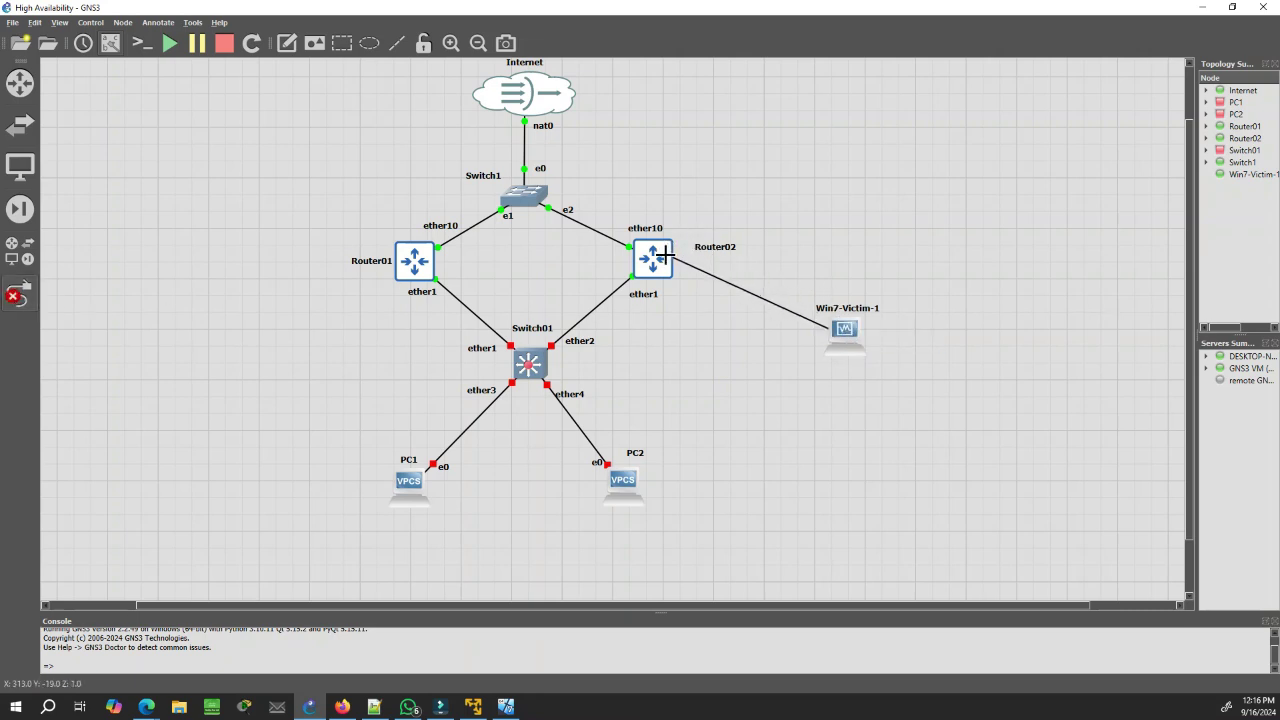
pyautogui.click(663, 256)
pyautogui.click(698, 296)
pyautogui.press('Escape')
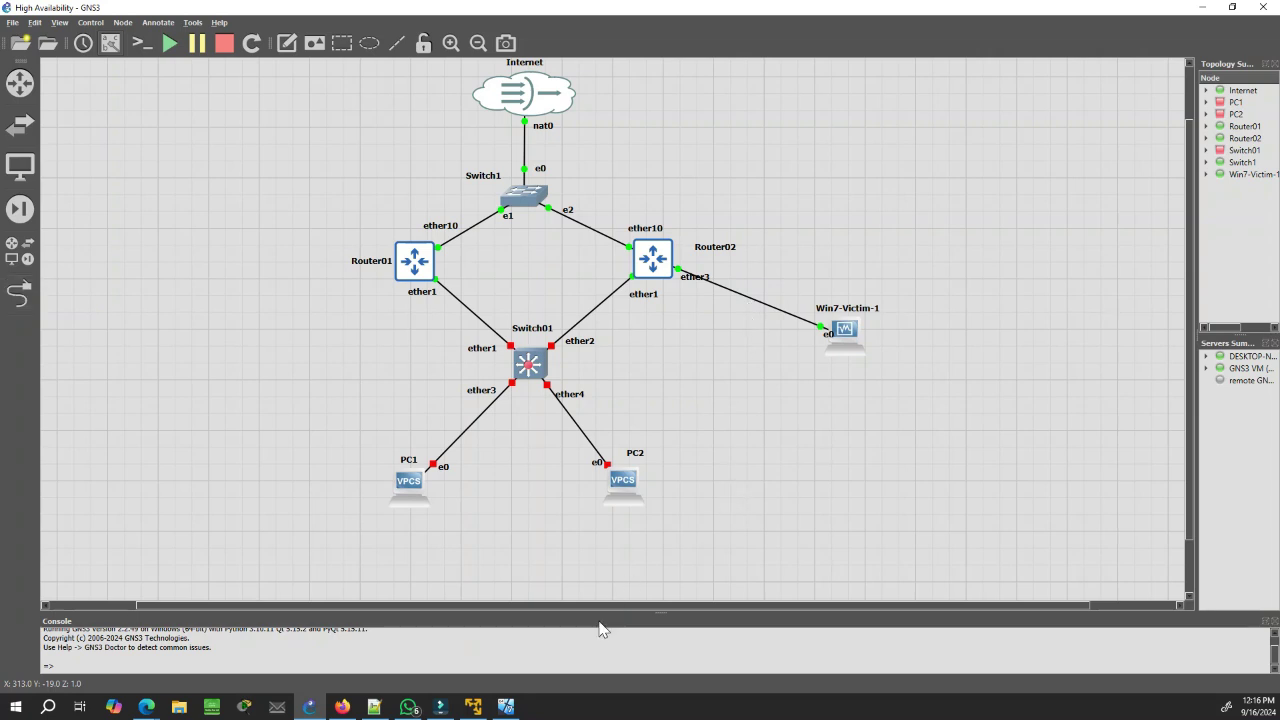
# - In the Windows 7 virtual machine, check the Local Area Connection's network details for its assigned IP address, gateway and DHCP server
pyautogui.click(506, 706)
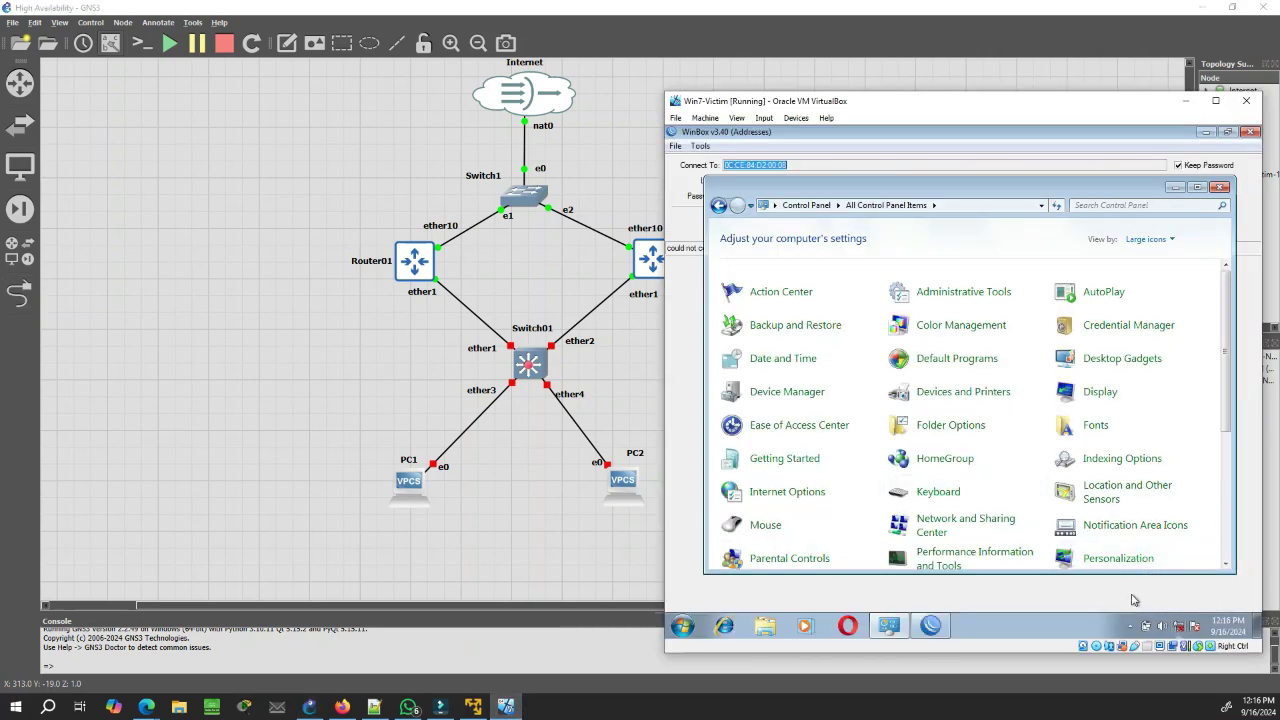
pyautogui.click(1180, 627)
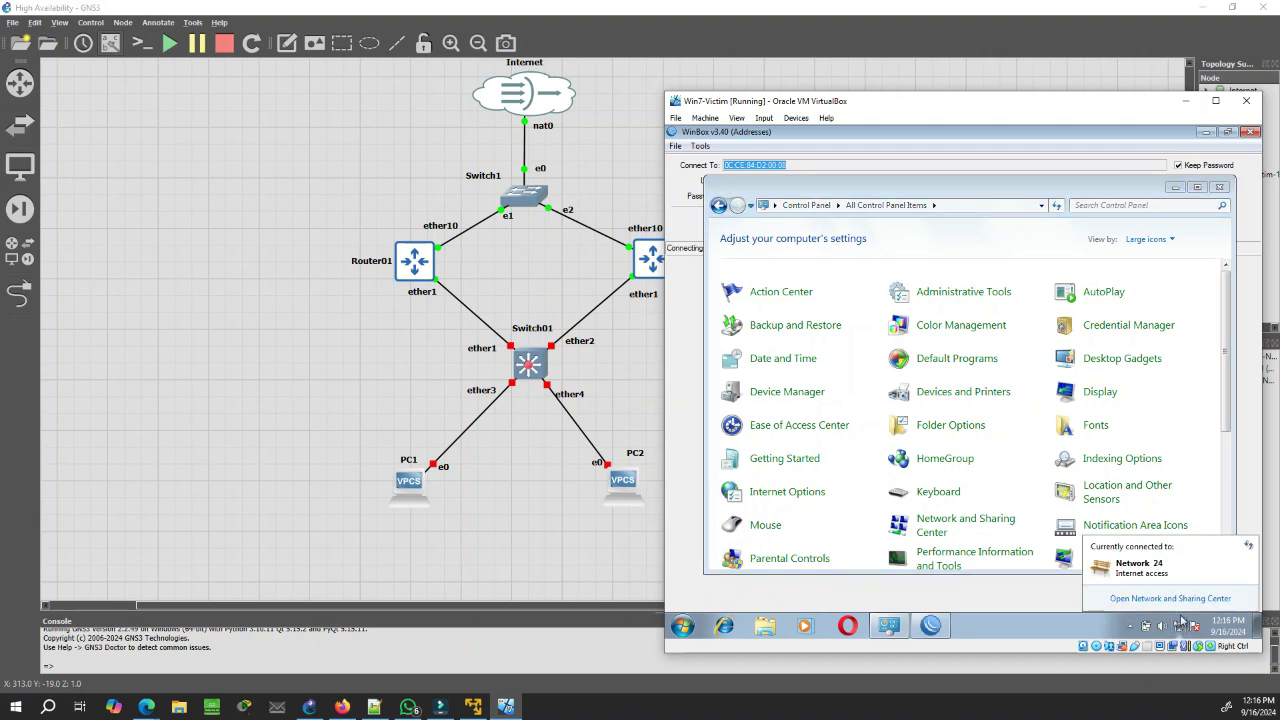
pyautogui.click(1178, 599)
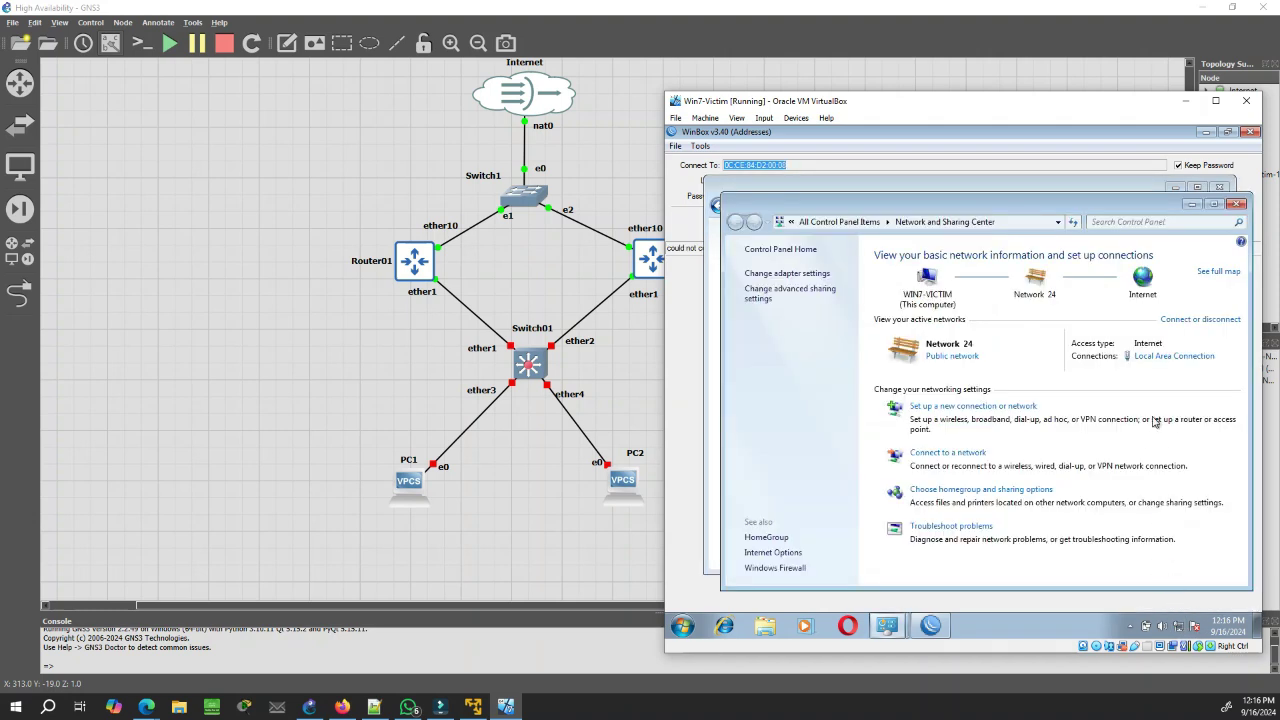
pyautogui.click(1170, 358)
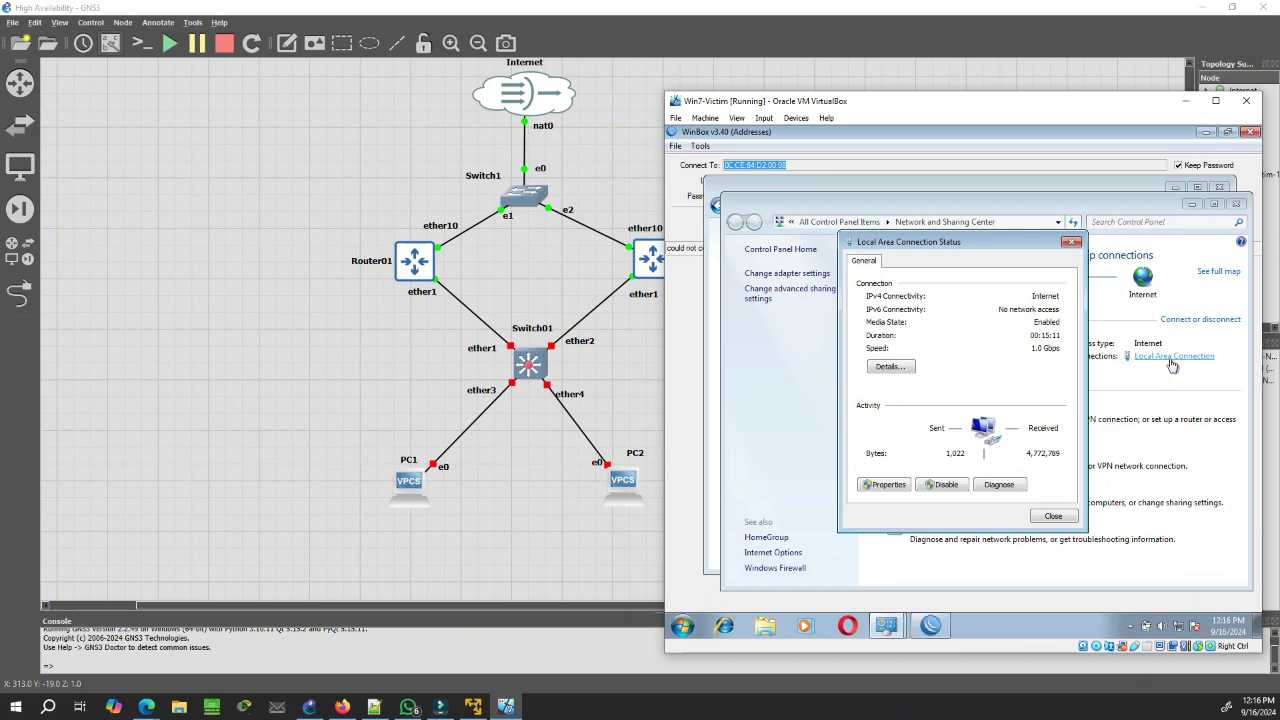
pyautogui.click(907, 369)
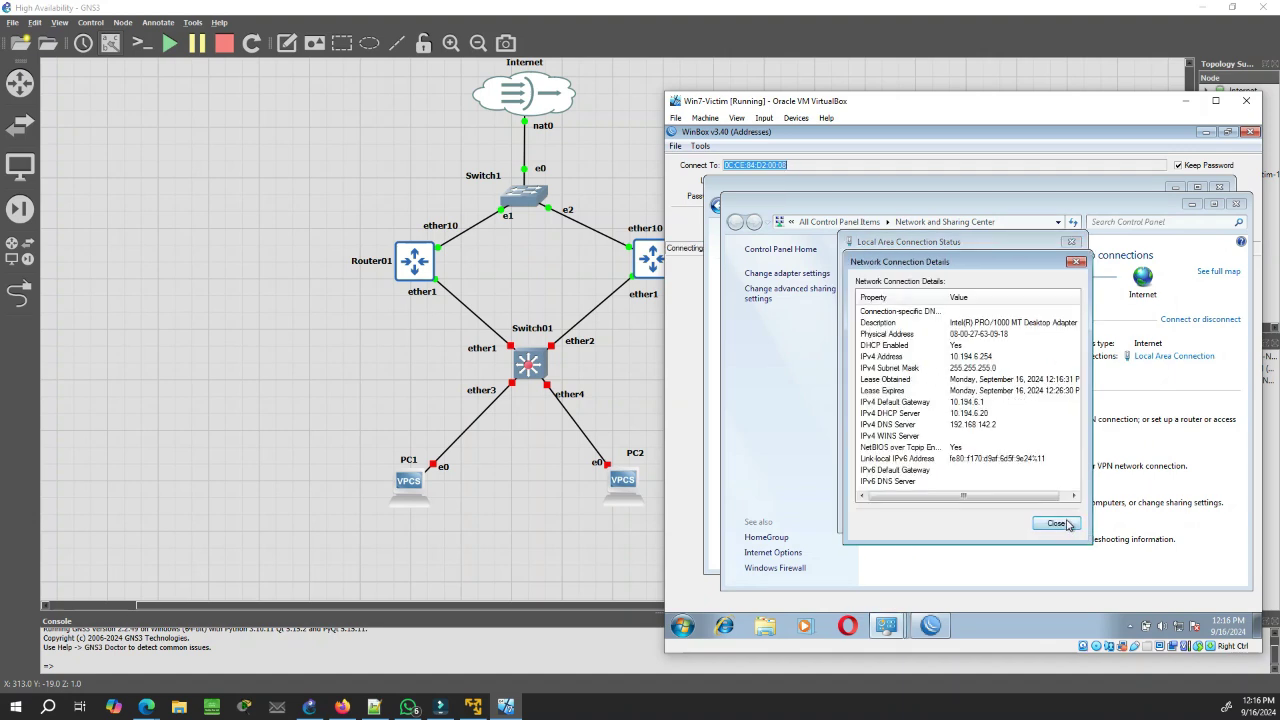
pyautogui.click(1056, 523)
# - In GNS3, replace the link between Router02 and Win7-Victim-1 with one from Switch01's ether10 to the client's Ethernet0
pyautogui.hotkey('alt', 'Tab')
pyautogui.rightClick(731, 298)
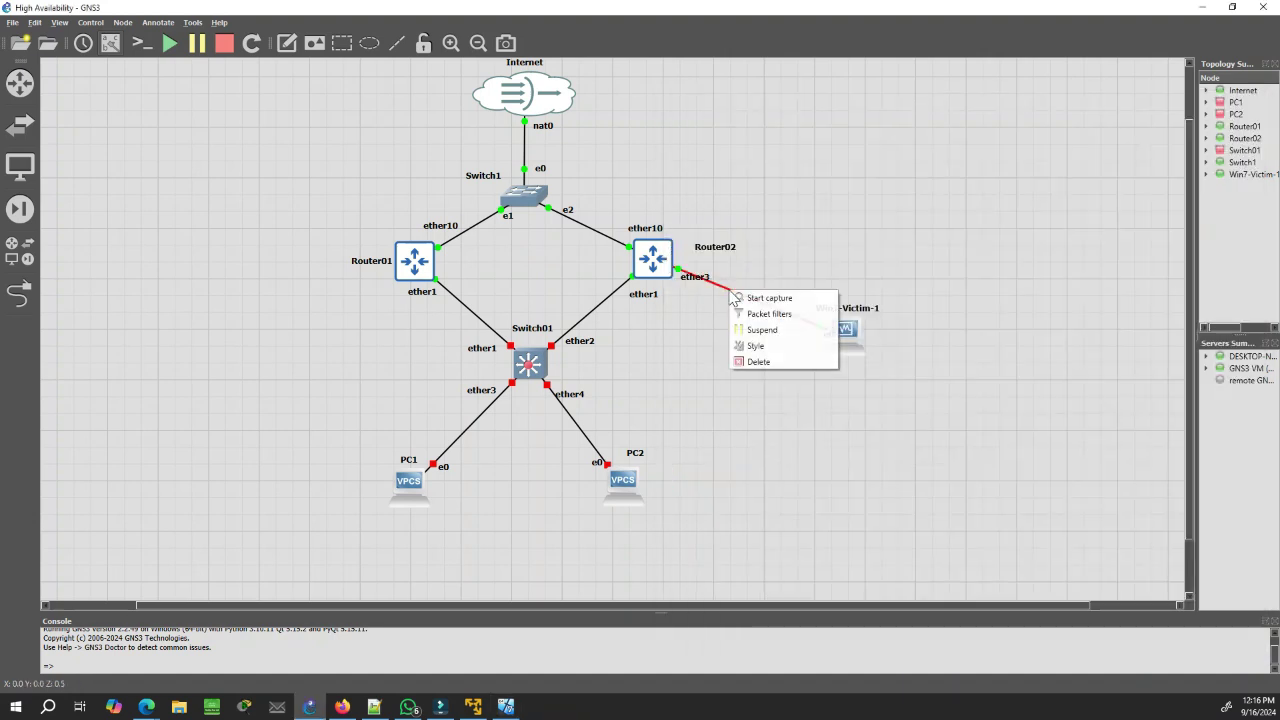
pyautogui.click(760, 363)
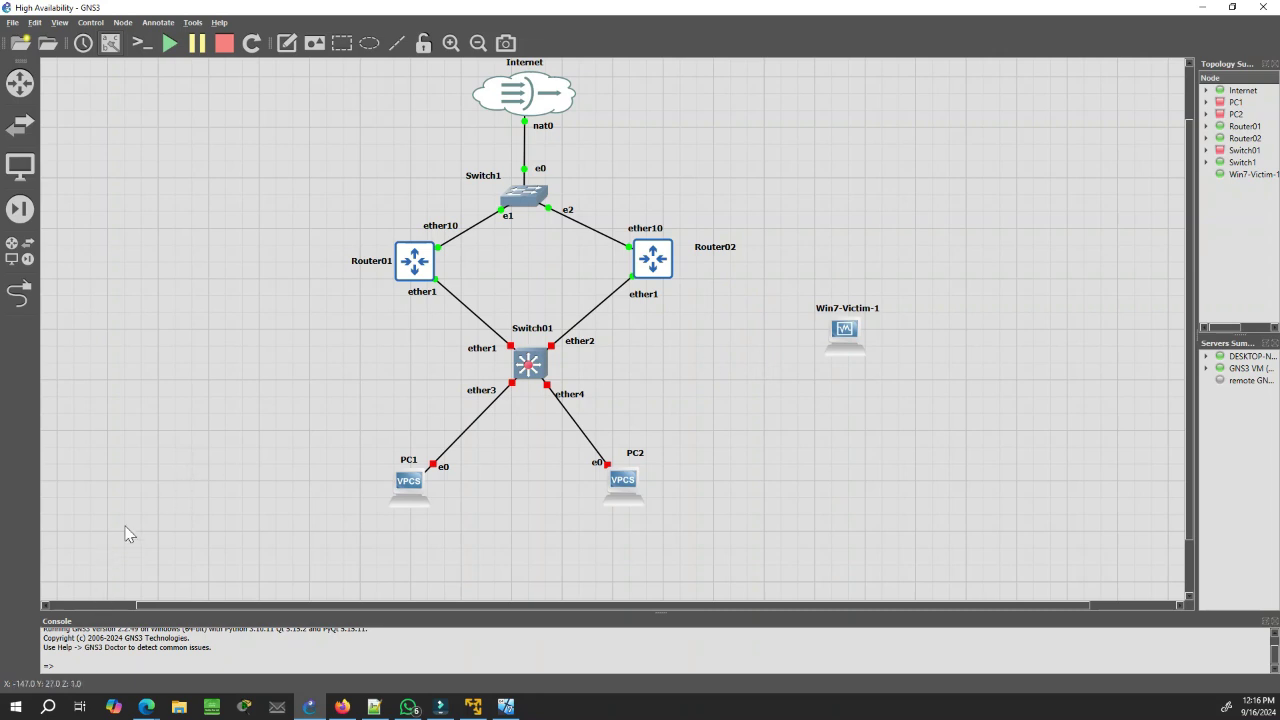
pyautogui.click(19, 292)
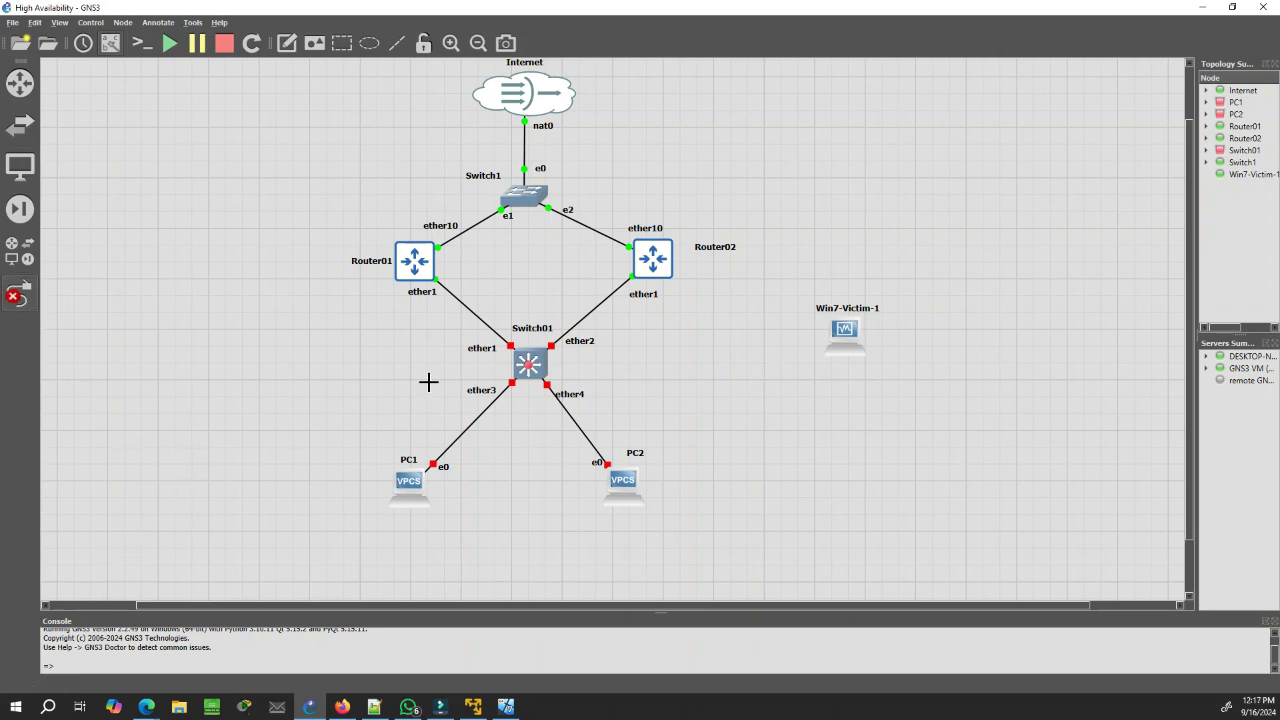
pyautogui.click(537, 364)
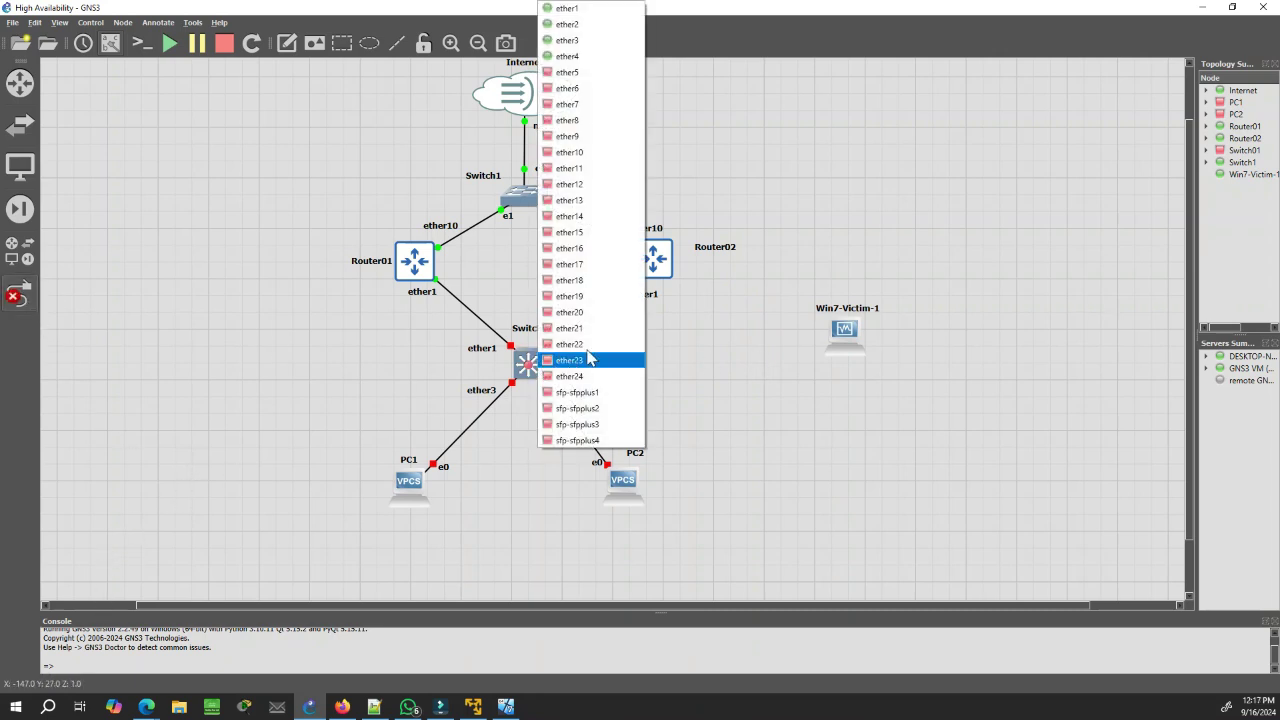
pyautogui.click(600, 152)
pyautogui.click(849, 326)
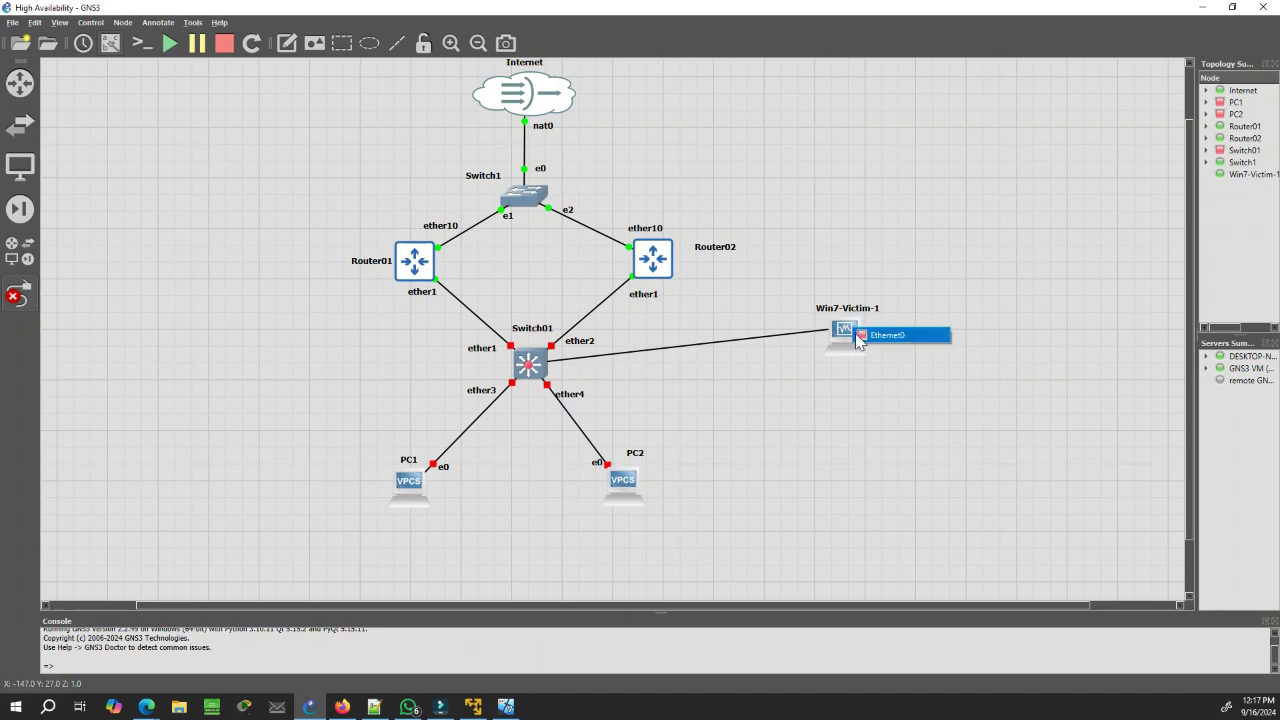
pyautogui.click(862, 333)
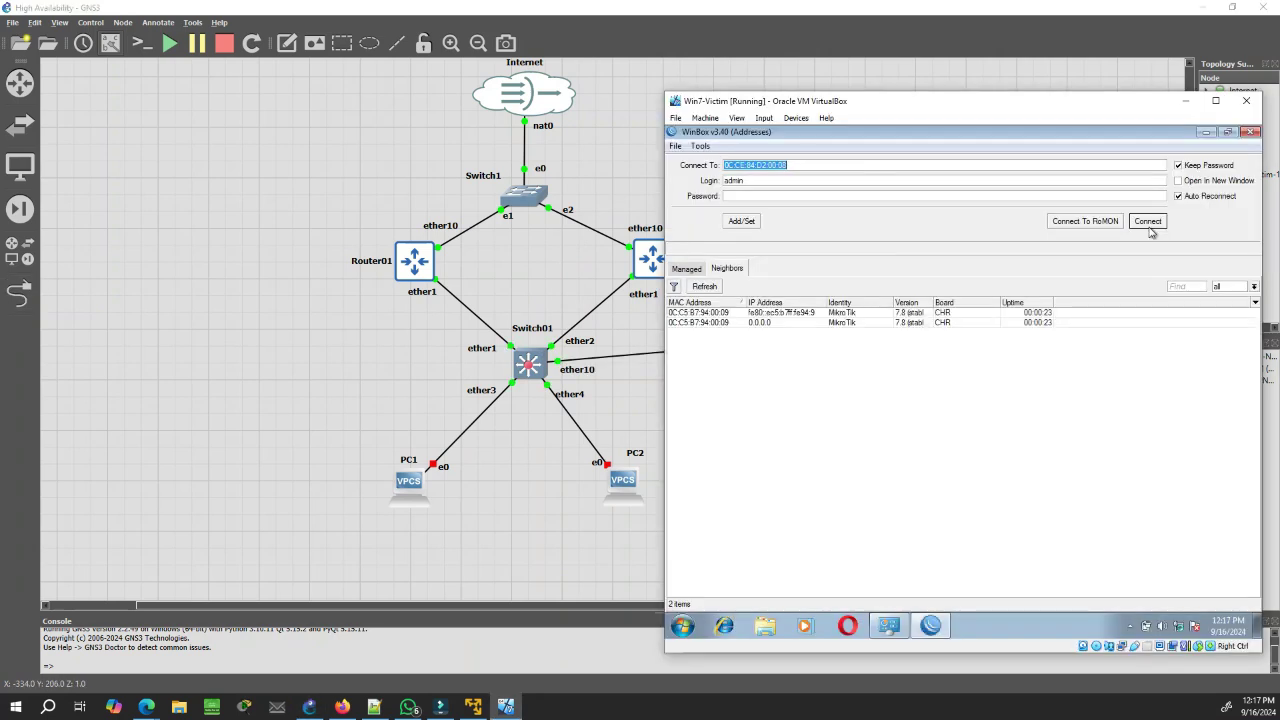
# - In the Windows 7 client's WinBox, connect as admin to the discovered neighbor with MAC address 0C:C5:B7:94:00:09
pyautogui.click(725, 316)
pyautogui.click(1150, 224)
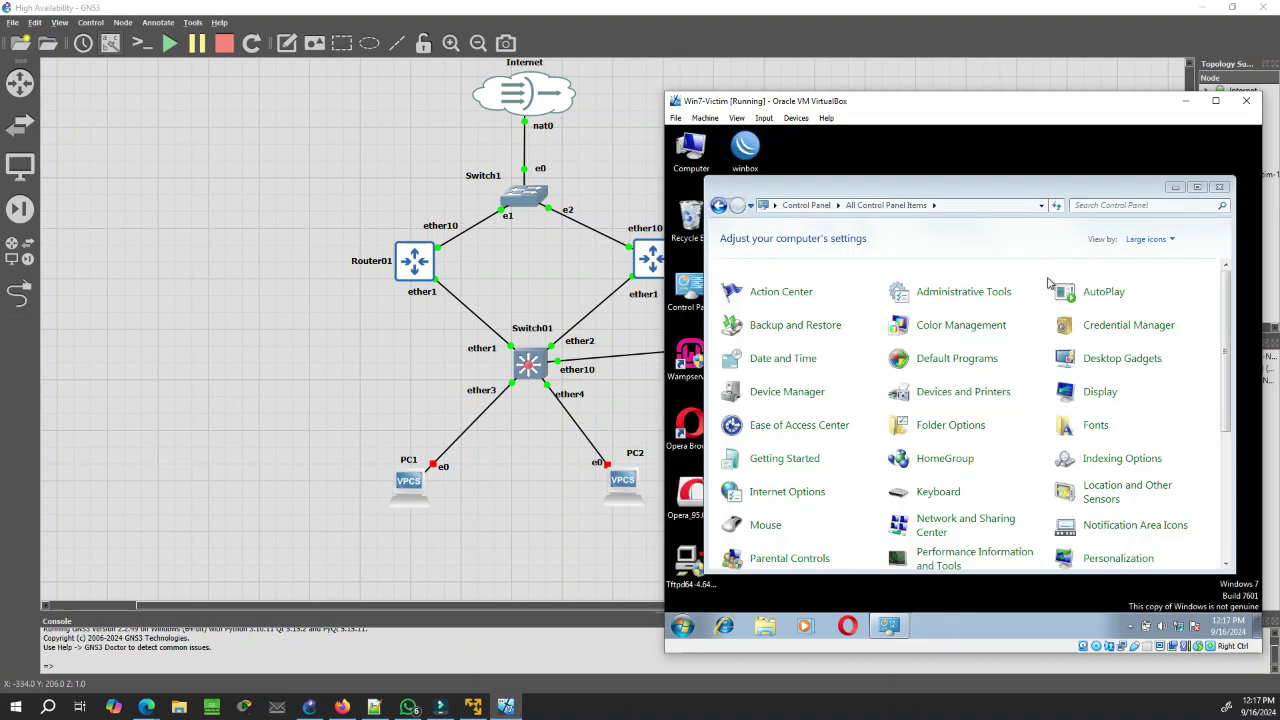
pyautogui.click(1041, 313)
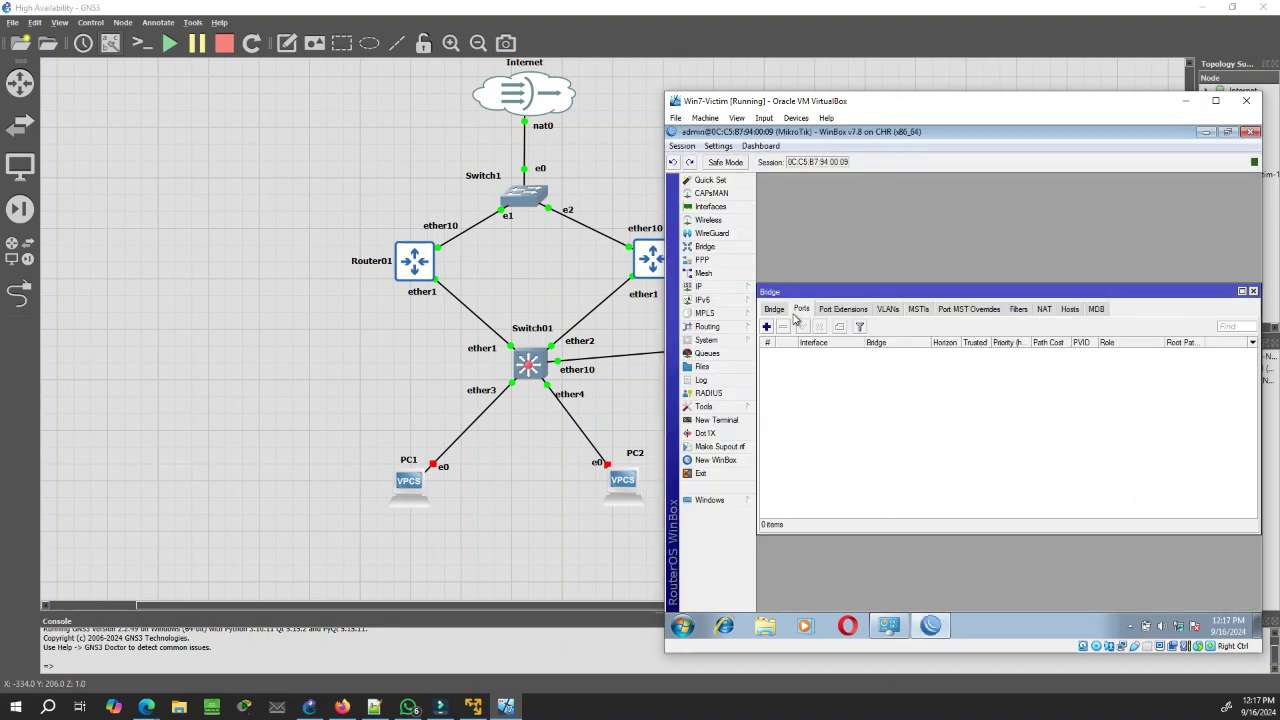
# - Set the switch's system identity to Switch01
pyautogui.click(729, 342)
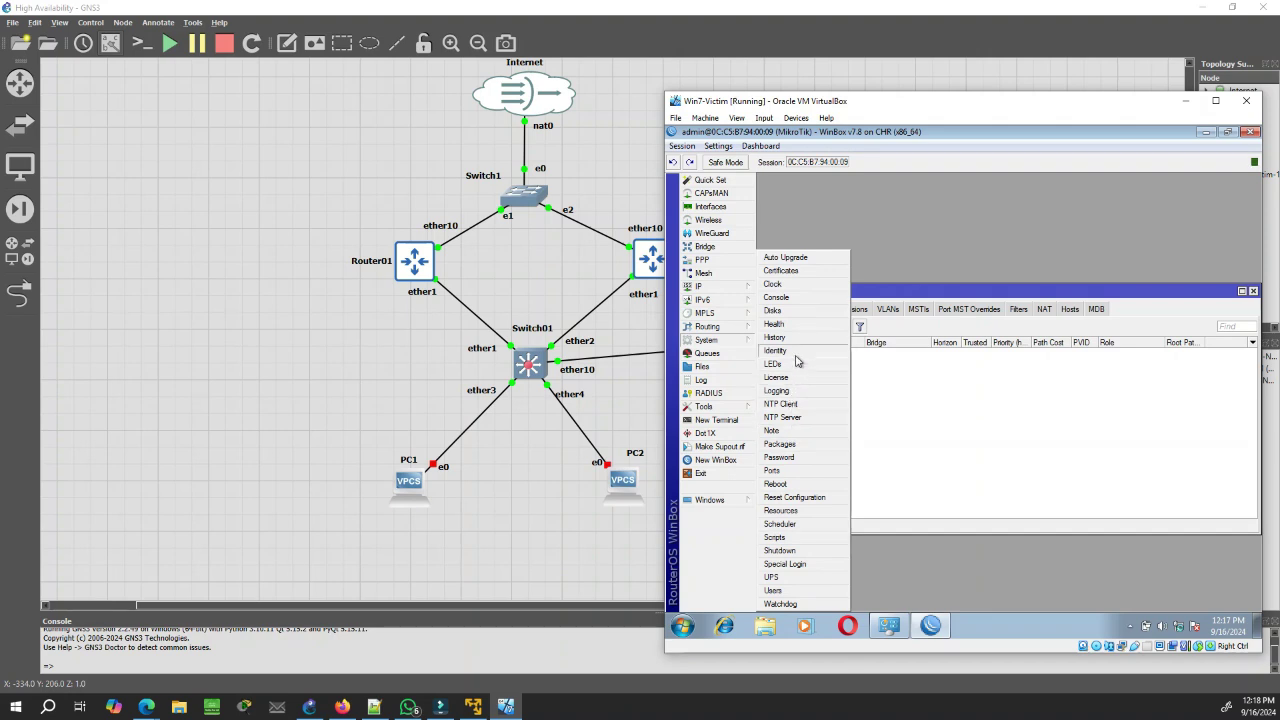
pyautogui.click(780, 351)
pyautogui.write('Switch01')
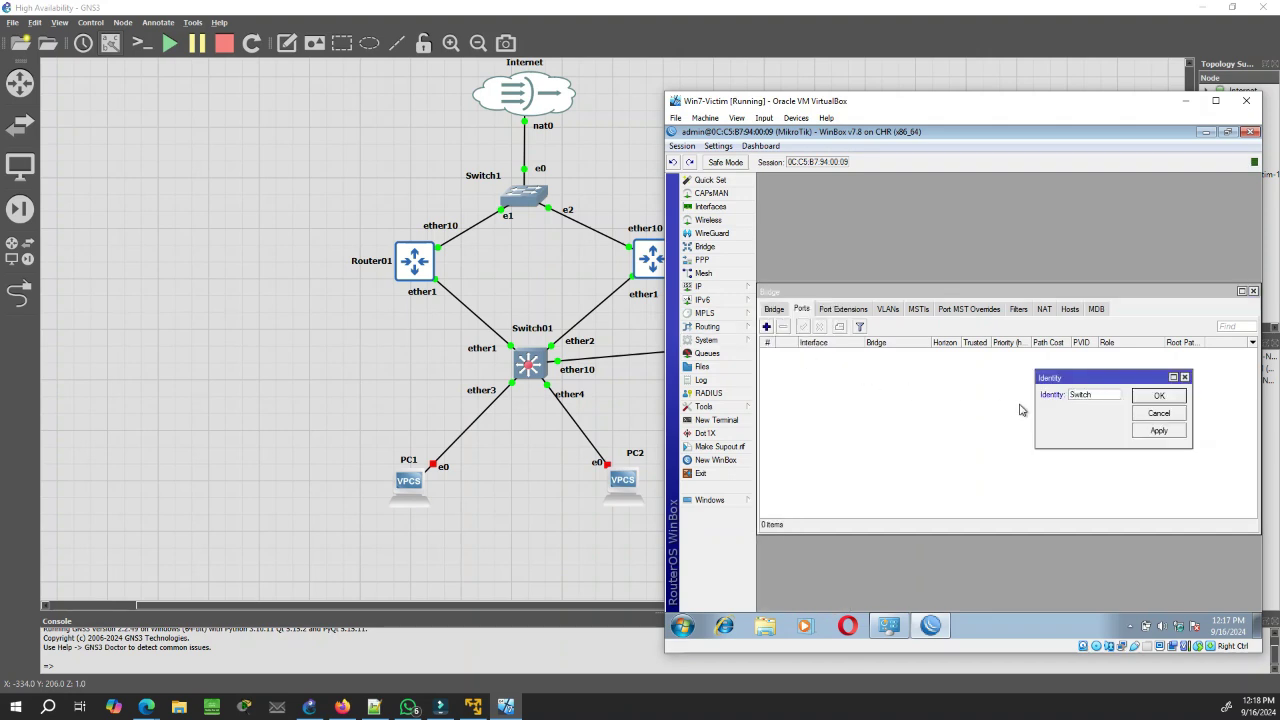
pyautogui.click(1142, 431)
pyautogui.click(1160, 397)
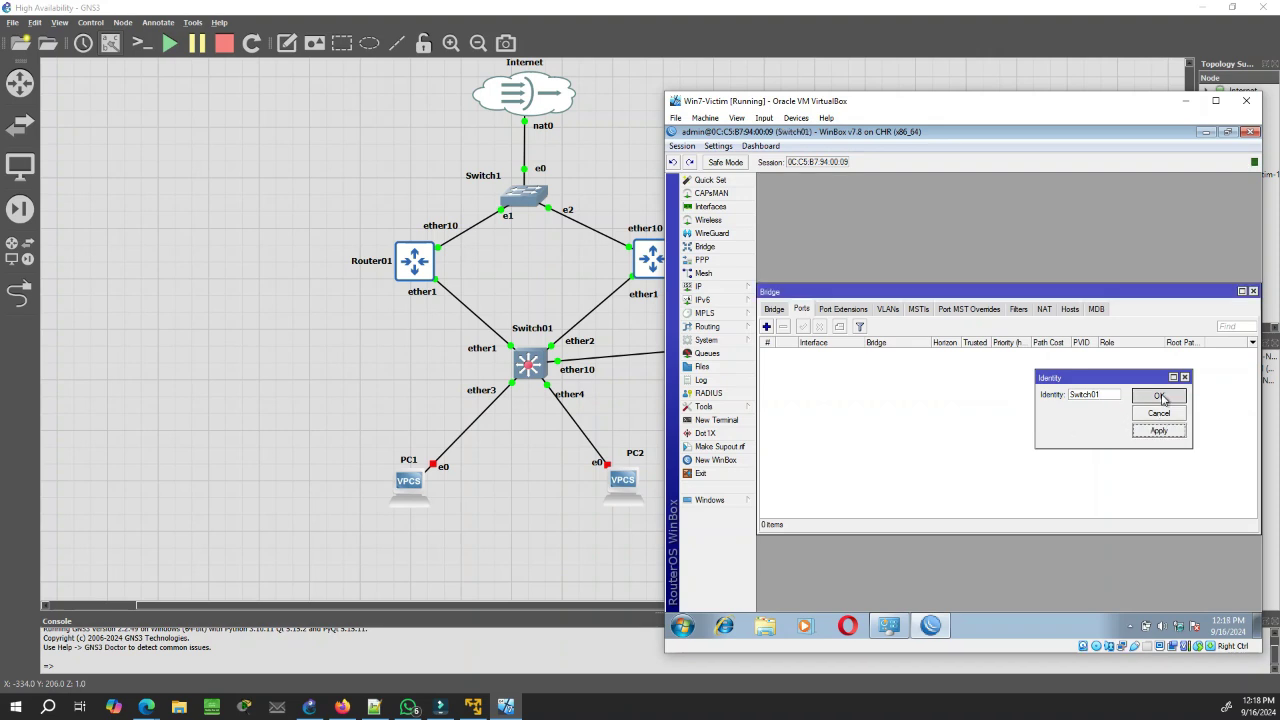
# - Create a bridge named bridge-lan on Switch01
pyautogui.click(772, 312)
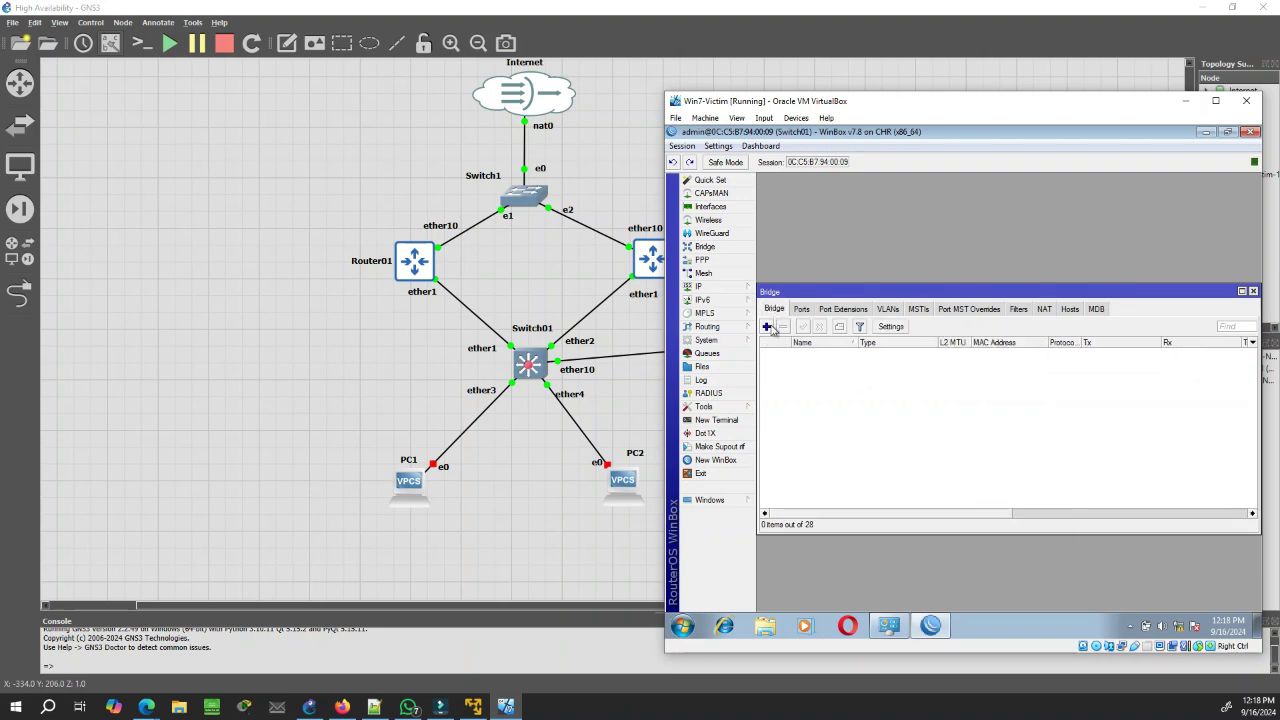
pyautogui.click(766, 326)
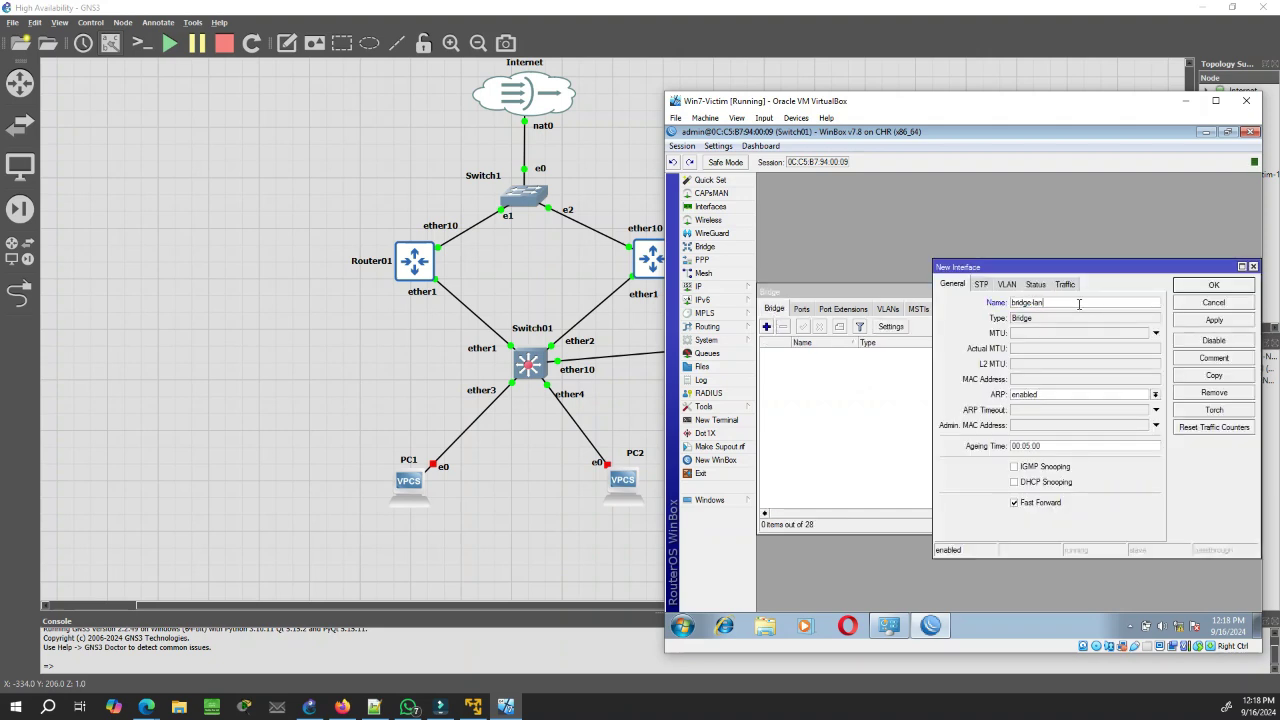
pyautogui.click(1196, 322)
pyautogui.click(1210, 289)
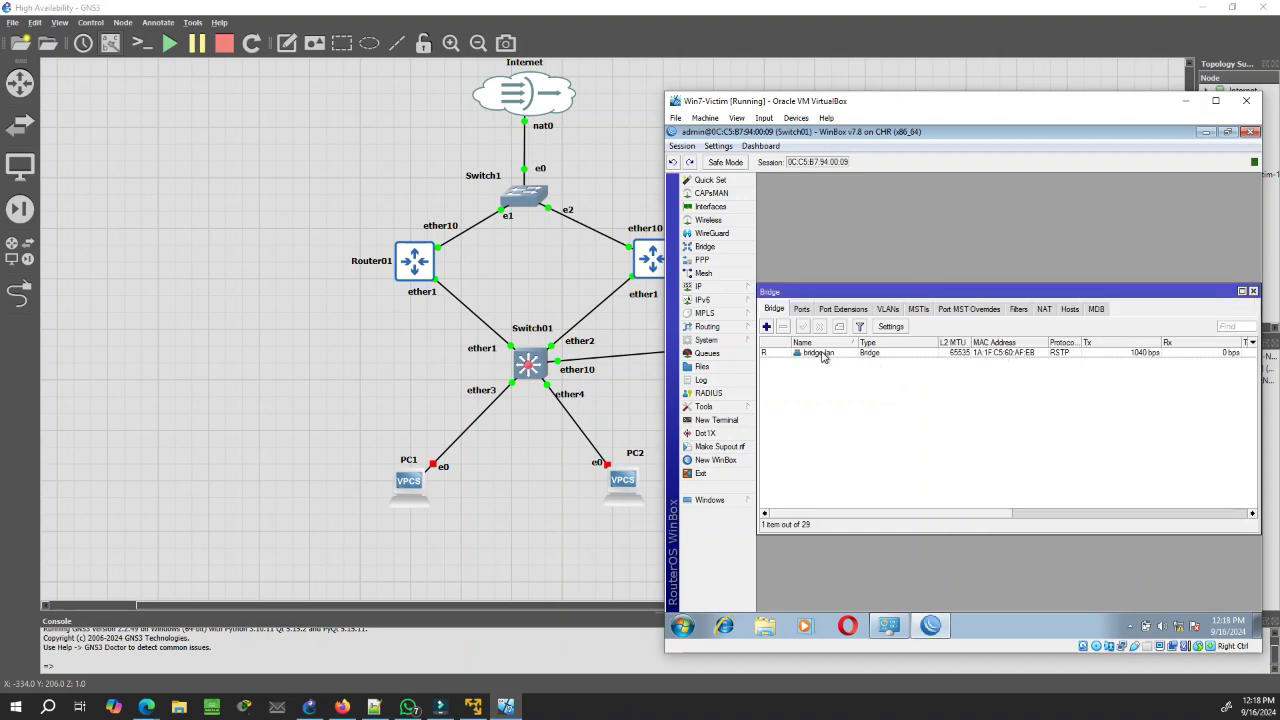
# - Add ether1 and ether2 as ports of bridge-lan on Switch01
pyautogui.click(803, 309)
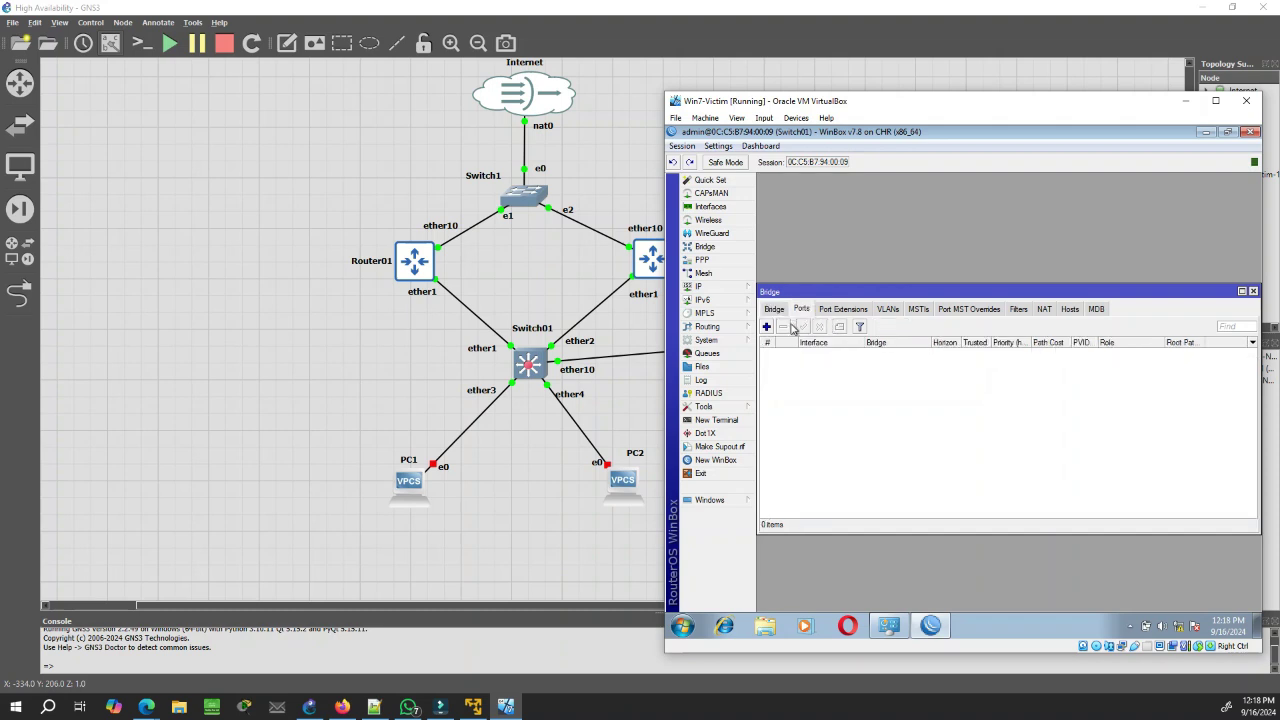
pyautogui.click(767, 327)
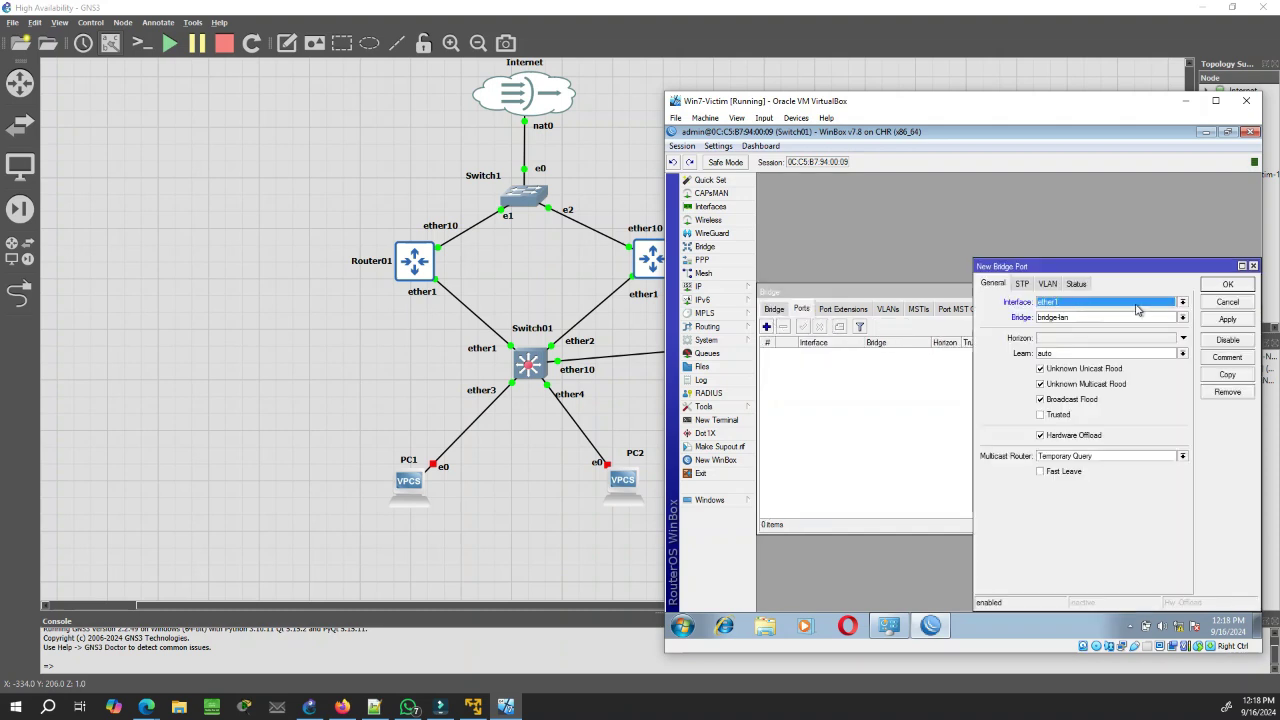
pyautogui.click(1236, 320)
pyautogui.click(1228, 285)
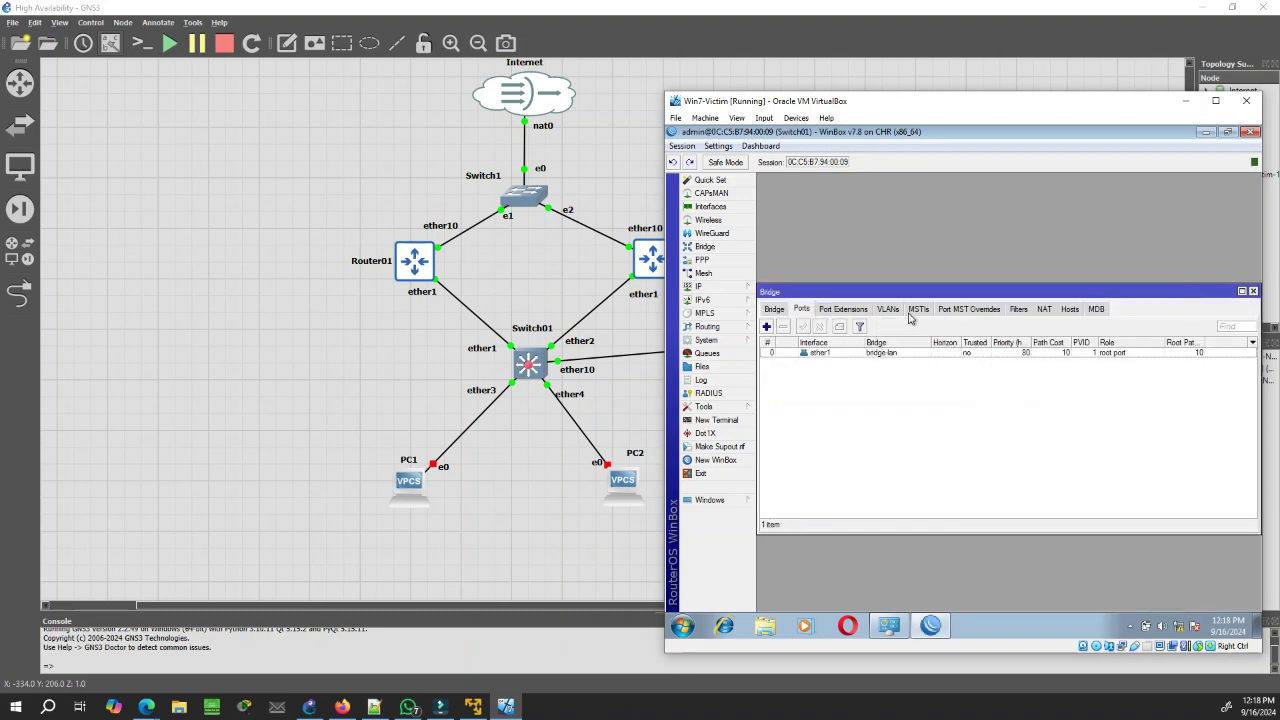
pyautogui.click(767, 327)
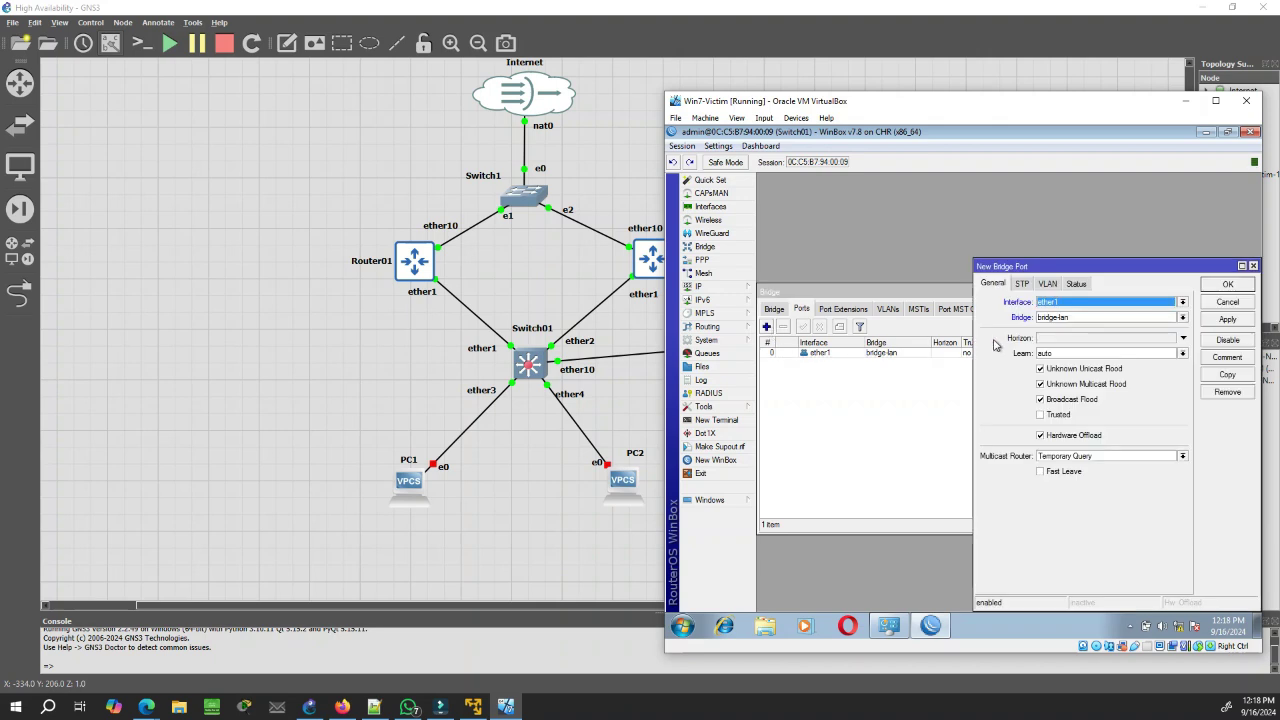
pyautogui.click(1082, 302)
pyautogui.click(1048, 338)
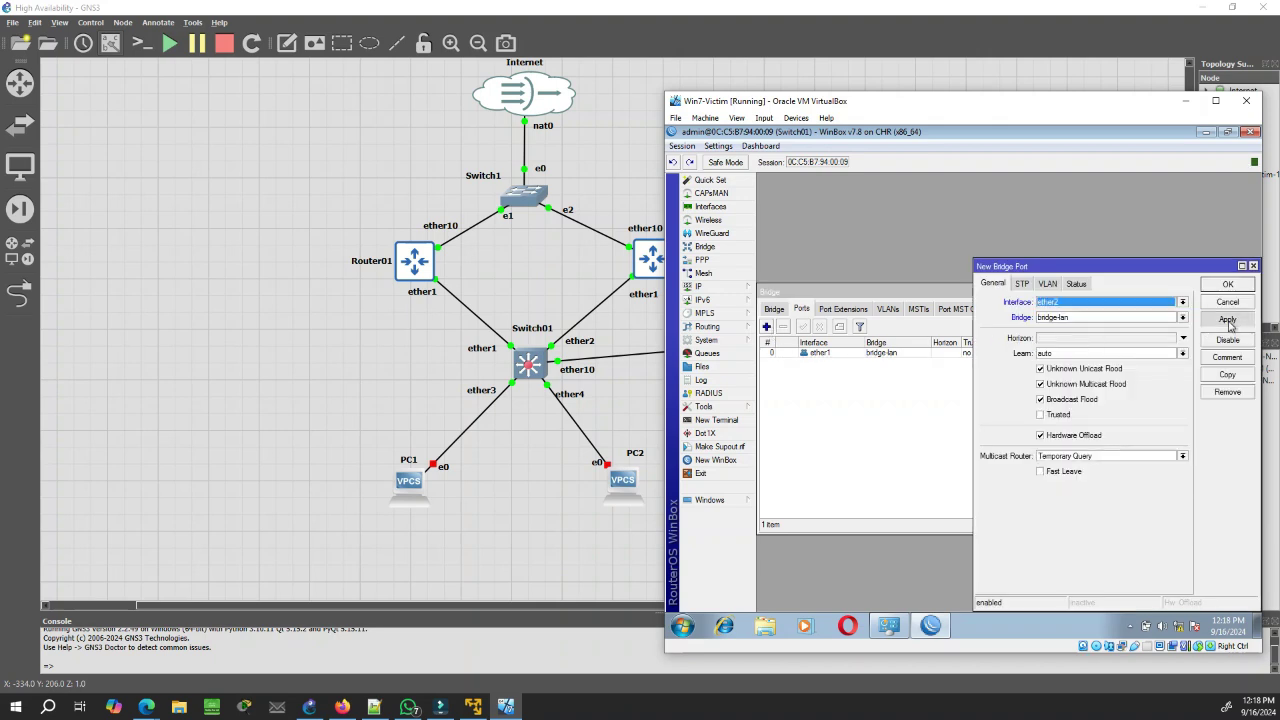
pyautogui.click(1228, 319)
pyautogui.click(1228, 285)
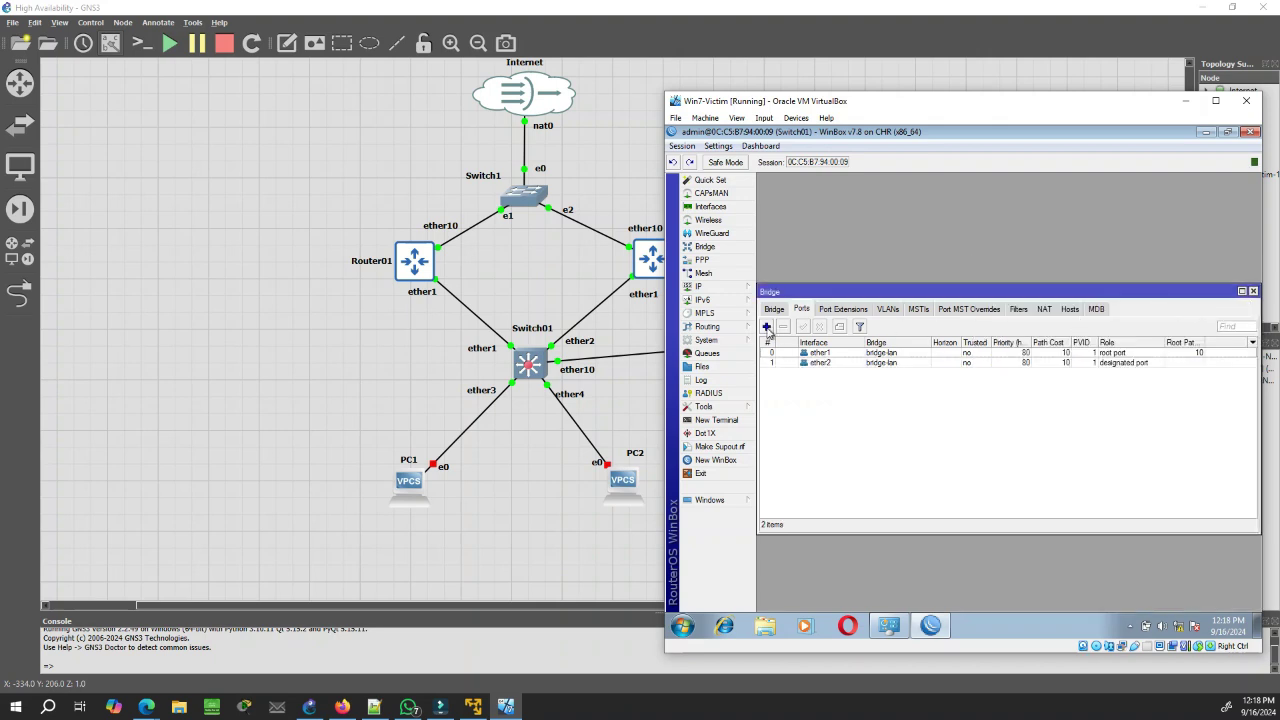
# - Add ether3 and ether4 as ports of bridge-lan on Switch01
pyautogui.click(767, 327)
pyautogui.click(1068, 303)
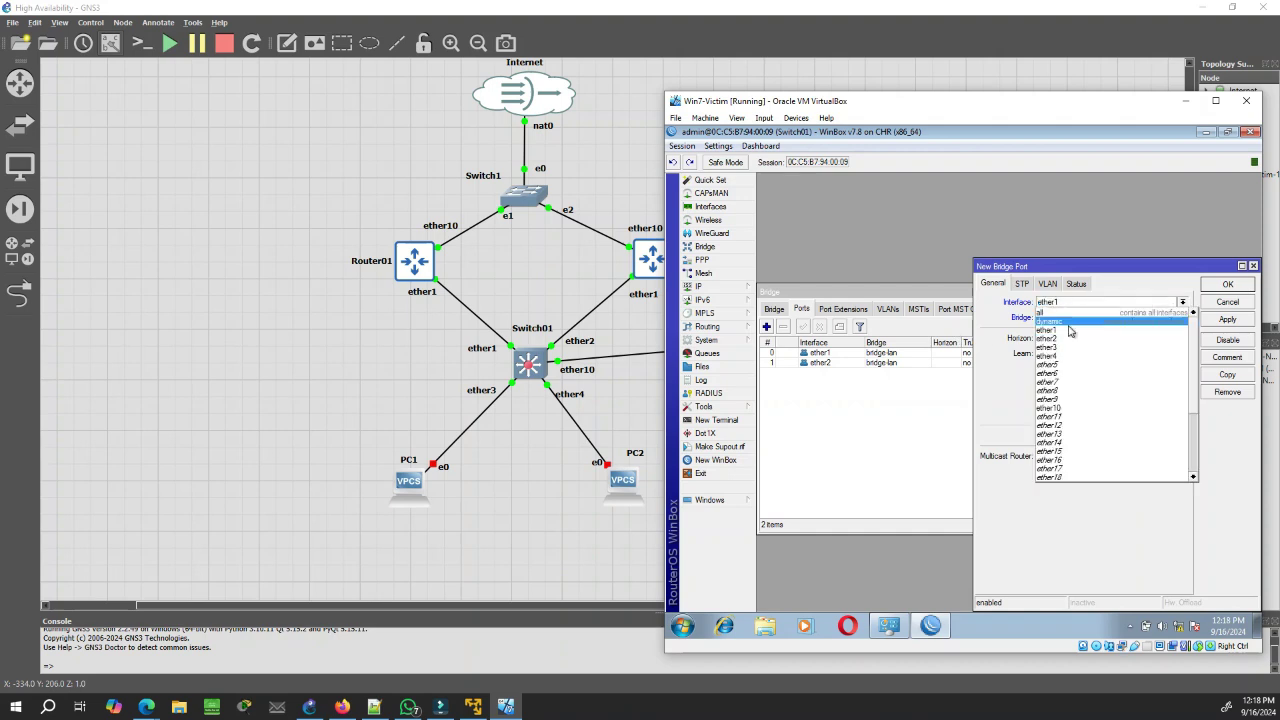
pyautogui.click(1068, 348)
pyautogui.click(1224, 321)
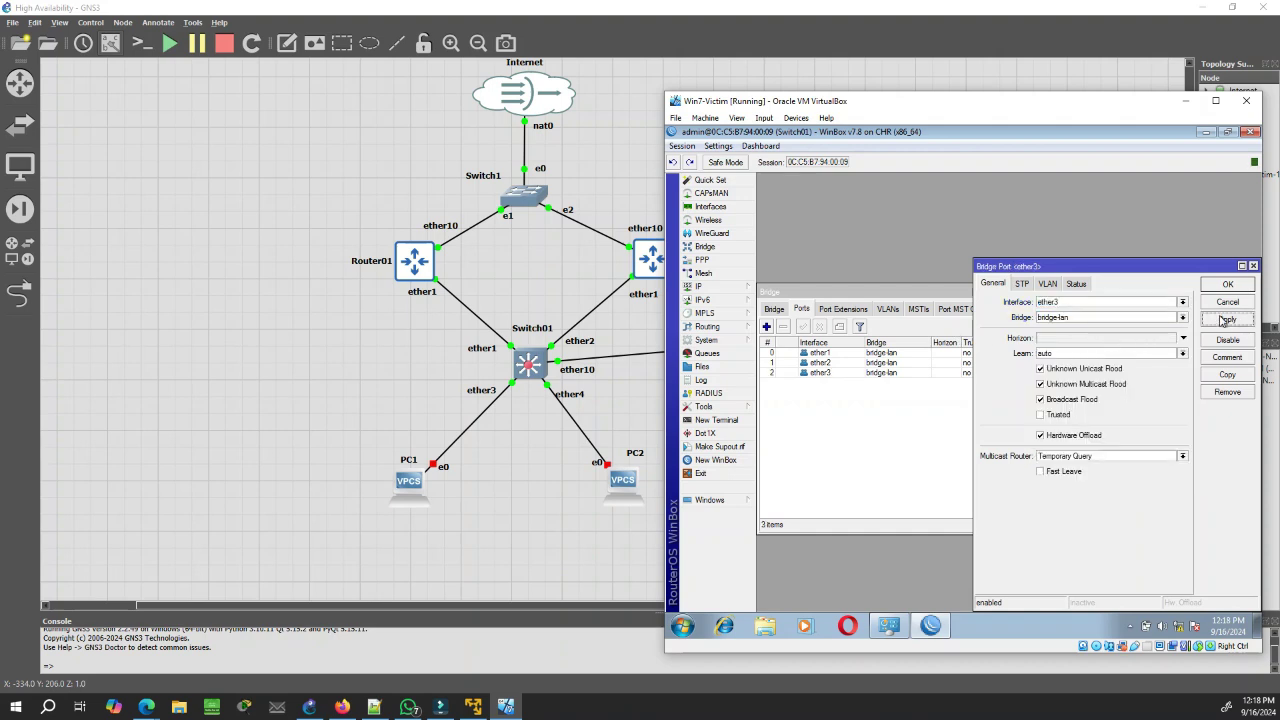
pyautogui.click(1226, 285)
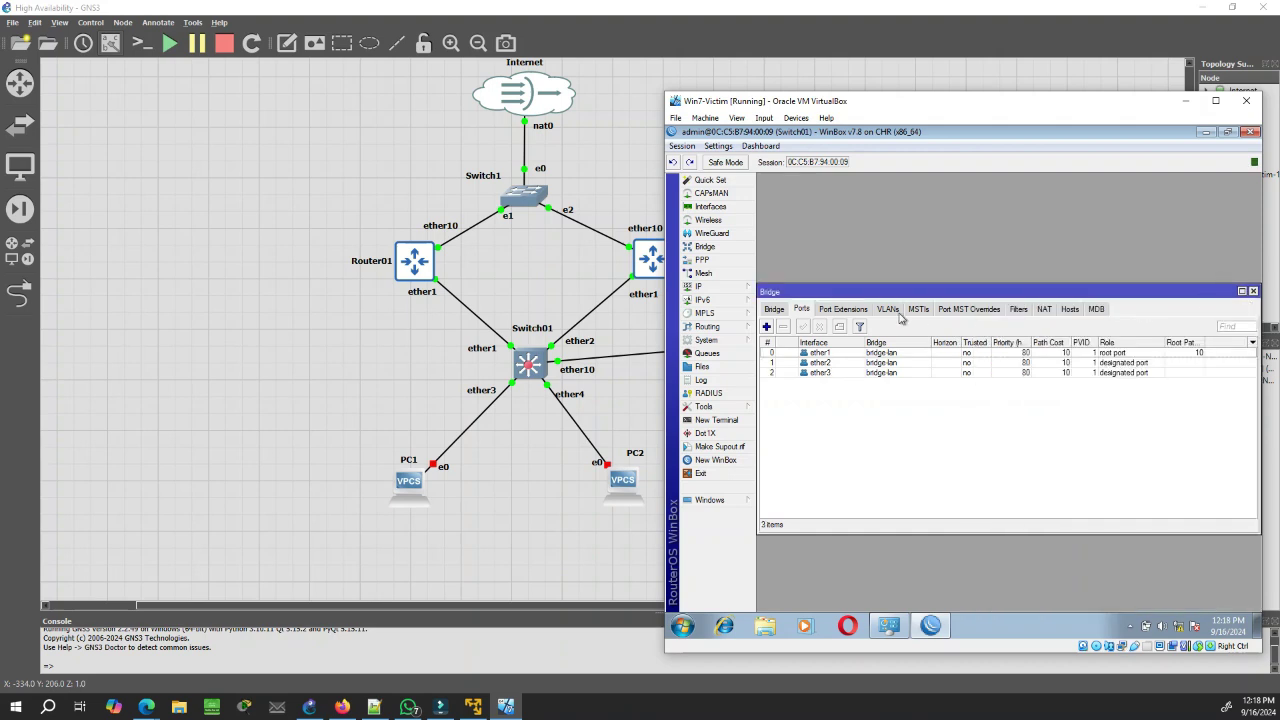
pyautogui.click(767, 328)
pyautogui.click(1068, 303)
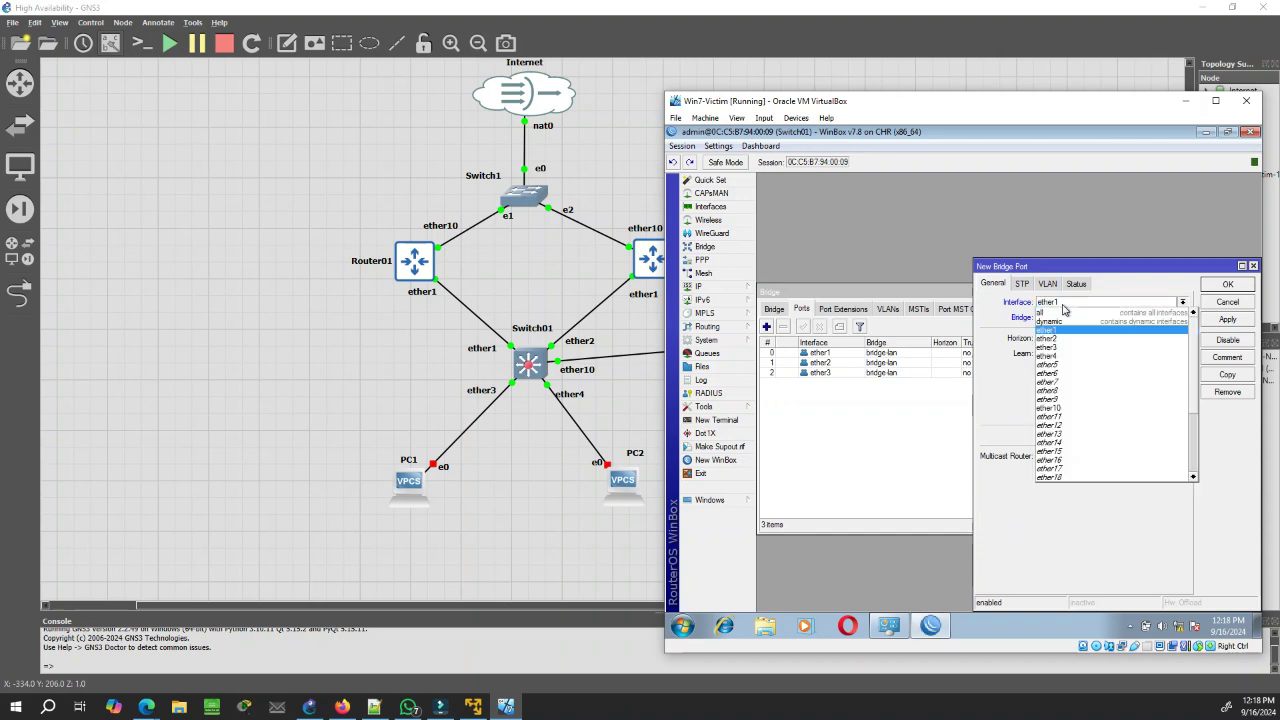
pyautogui.click(1065, 357)
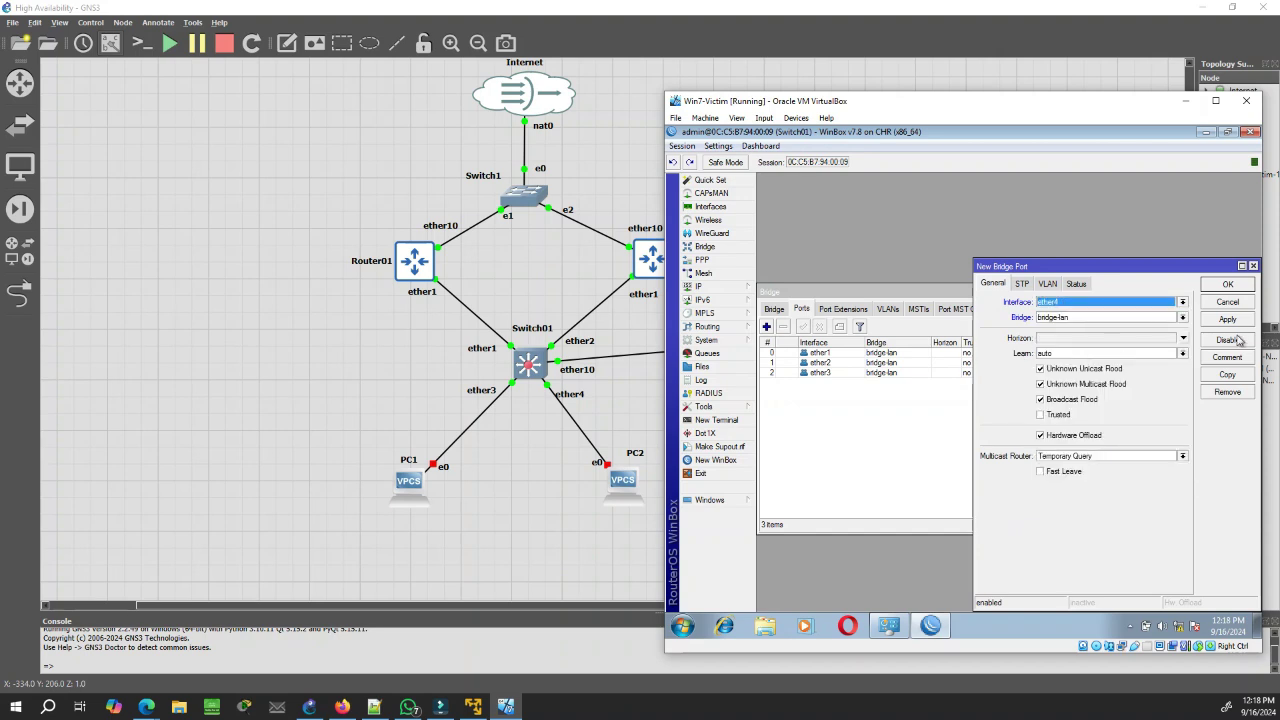
pyautogui.click(1228, 284)
# - Switch to GNS3, open PC2's console and place its window clear of the PC1 and PC2 nodes
pyautogui.hotkey('alt', 'Tab')
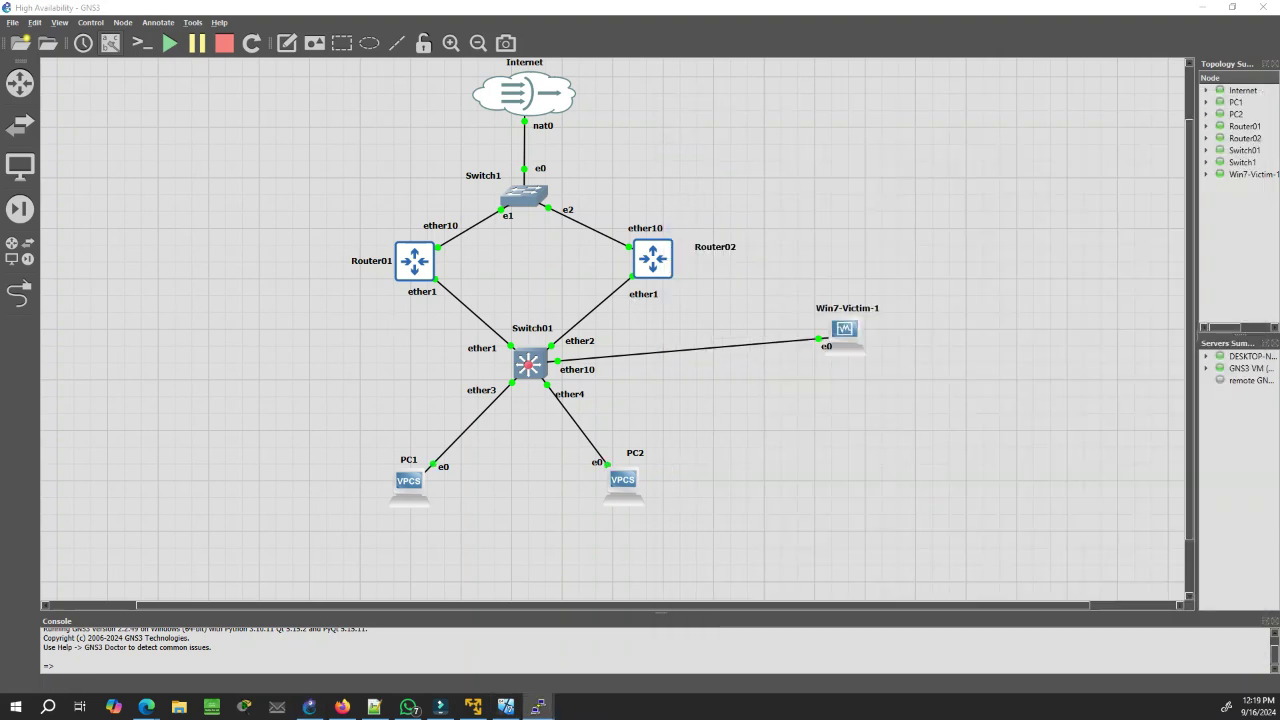
pyautogui.doubleClick(622, 480)
pyautogui.moveTo(655, 161); pyautogui.dragTo(945, 232)
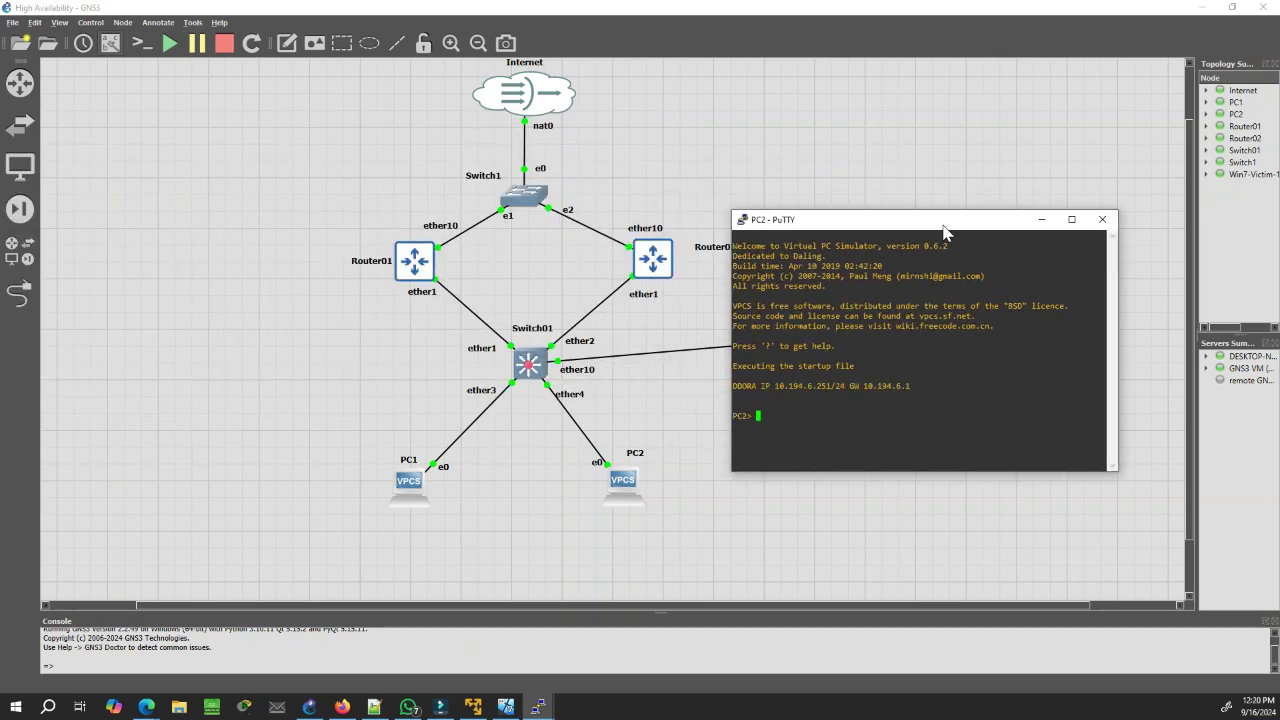
# - Bring up PC1's console and ping 8.8.8.8 to test internet connectivity
pyautogui.moveTo(538, 706)
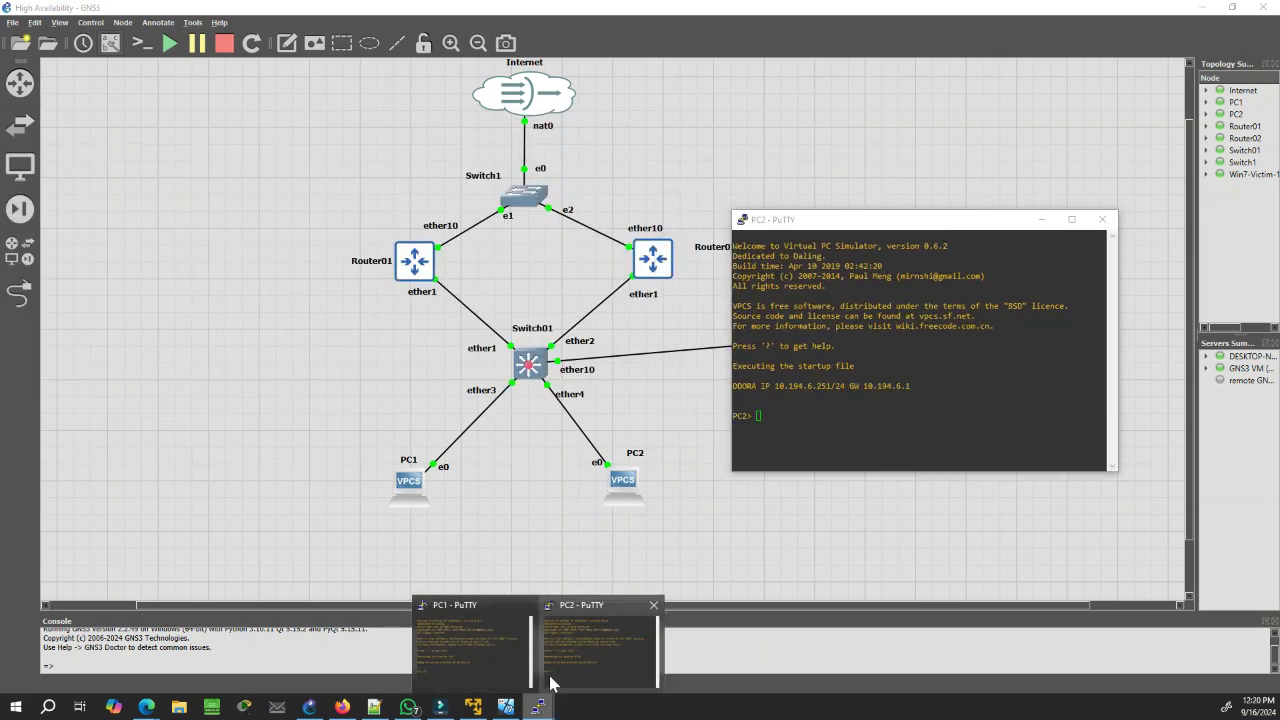
pyautogui.click(483, 654)
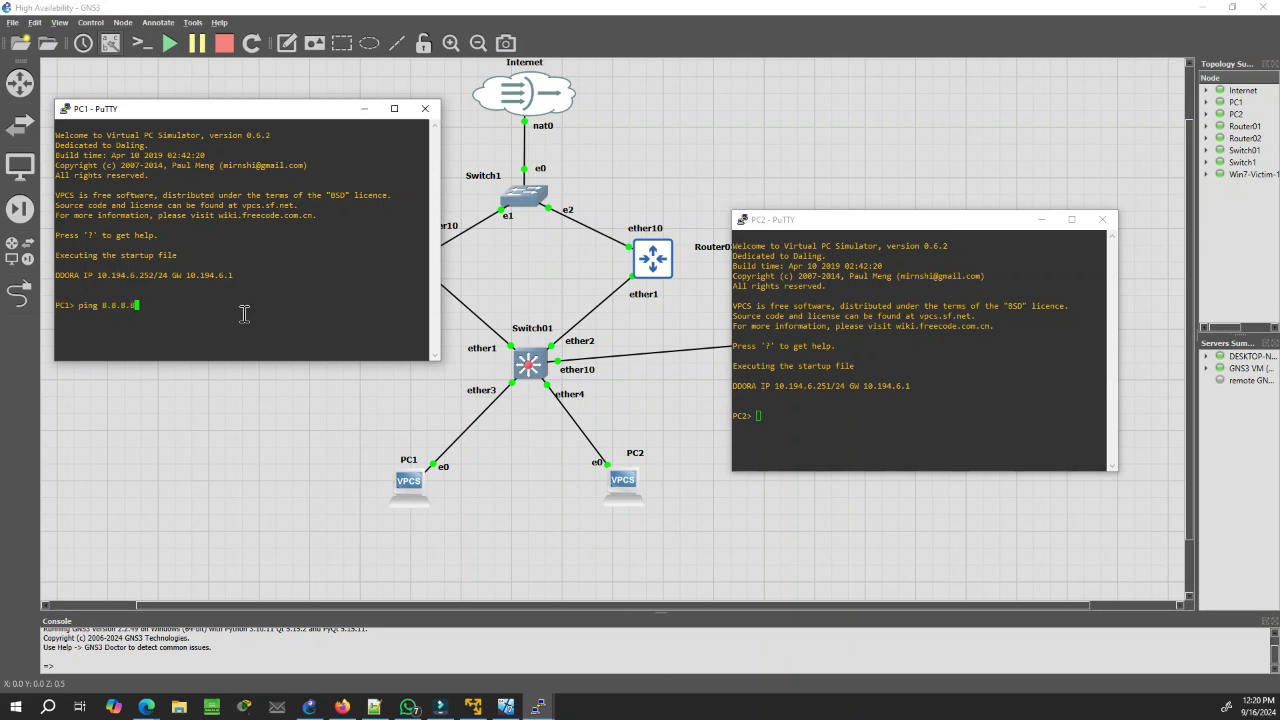
pyautogui.write('ping 8.8.8.8')
pyautogui.press('Return')
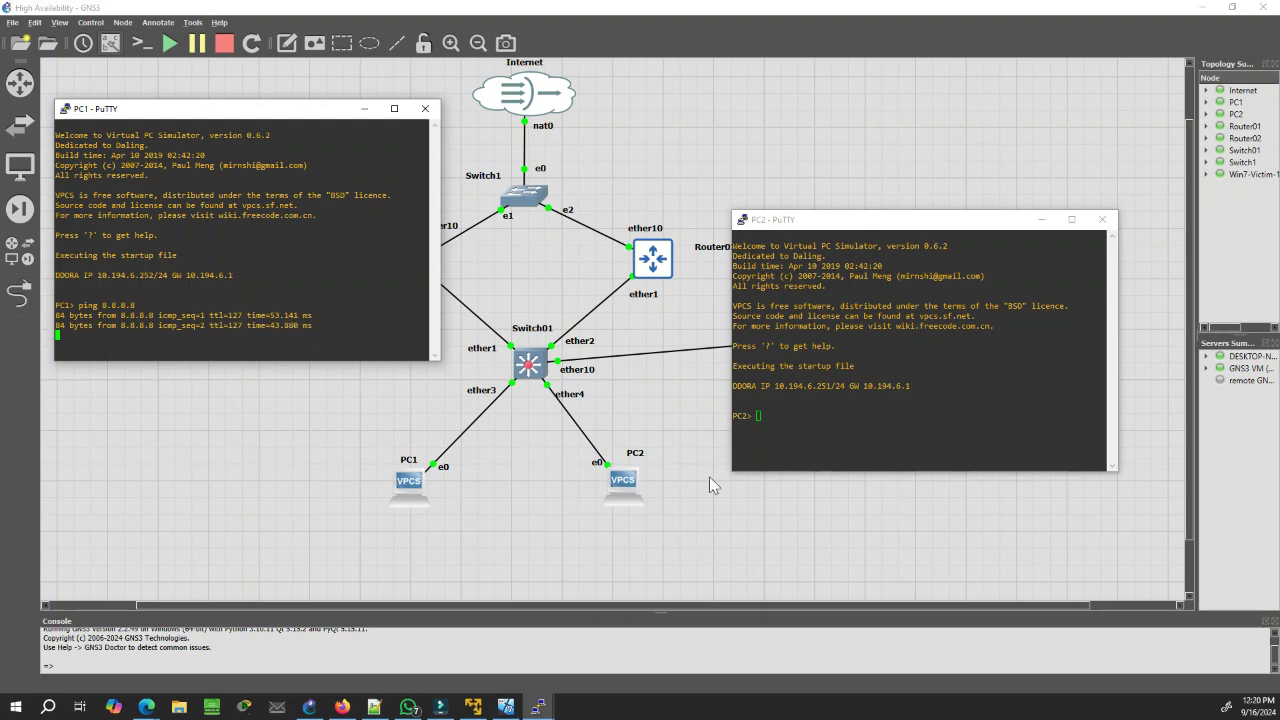
# - Ping 8.8.8.8 from PC2 to test its internet connectivity
pyautogui.click(932, 438)
pyautogui.write('p')
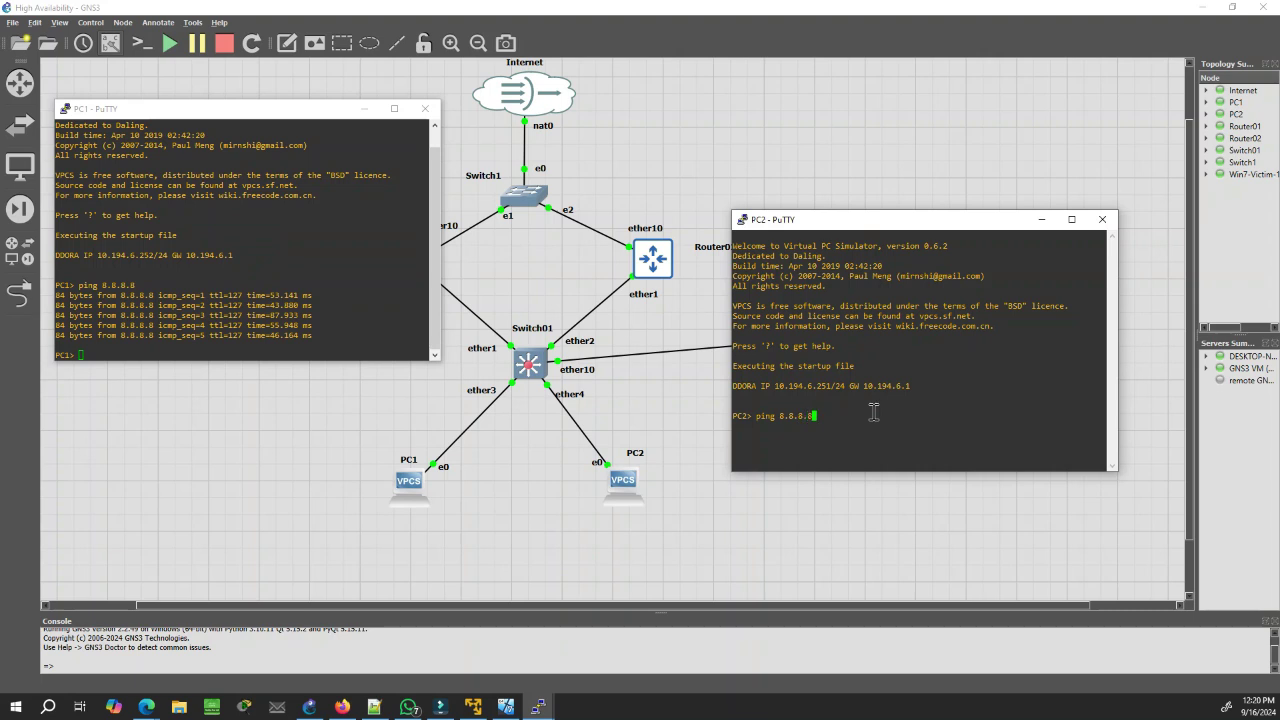
pyautogui.write('ing 8.8.8.8')
pyautogui.press('Return')
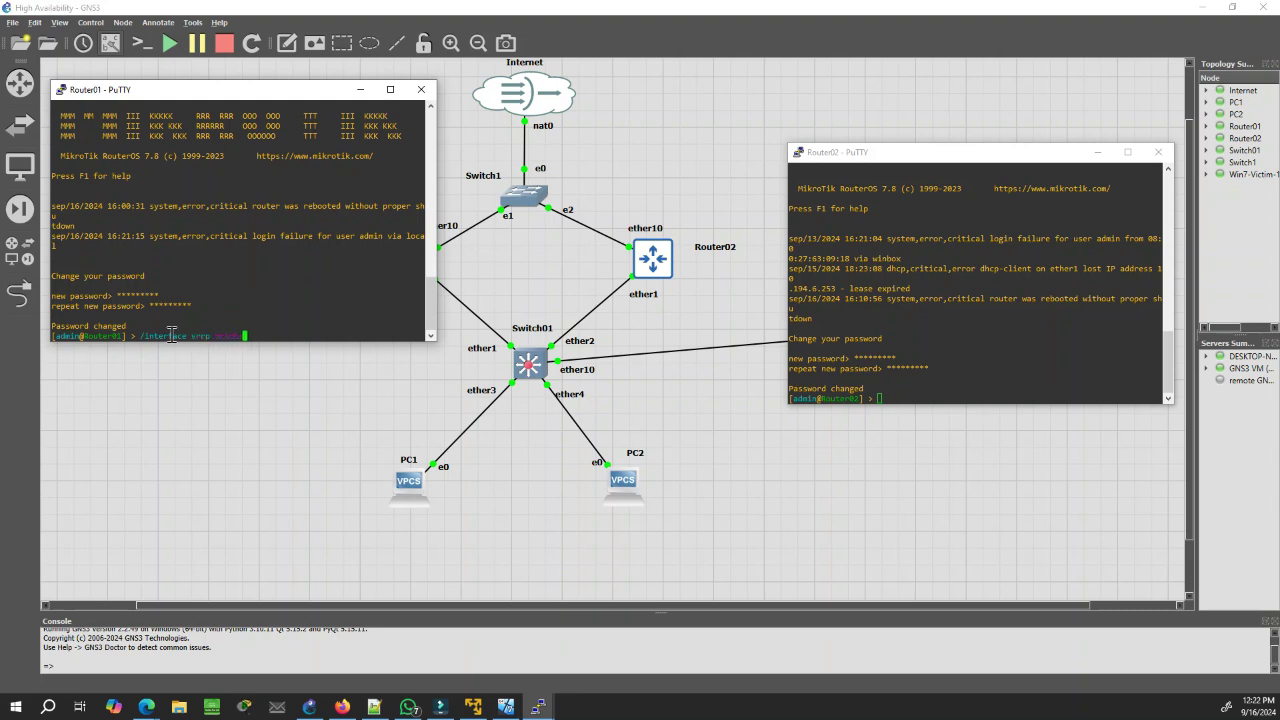
# - Print the detailed VRRP interface settings on Router01 and Router02 and compare their master and backup flags
pyautogui.write('etail')
pyautogui.press('Return')
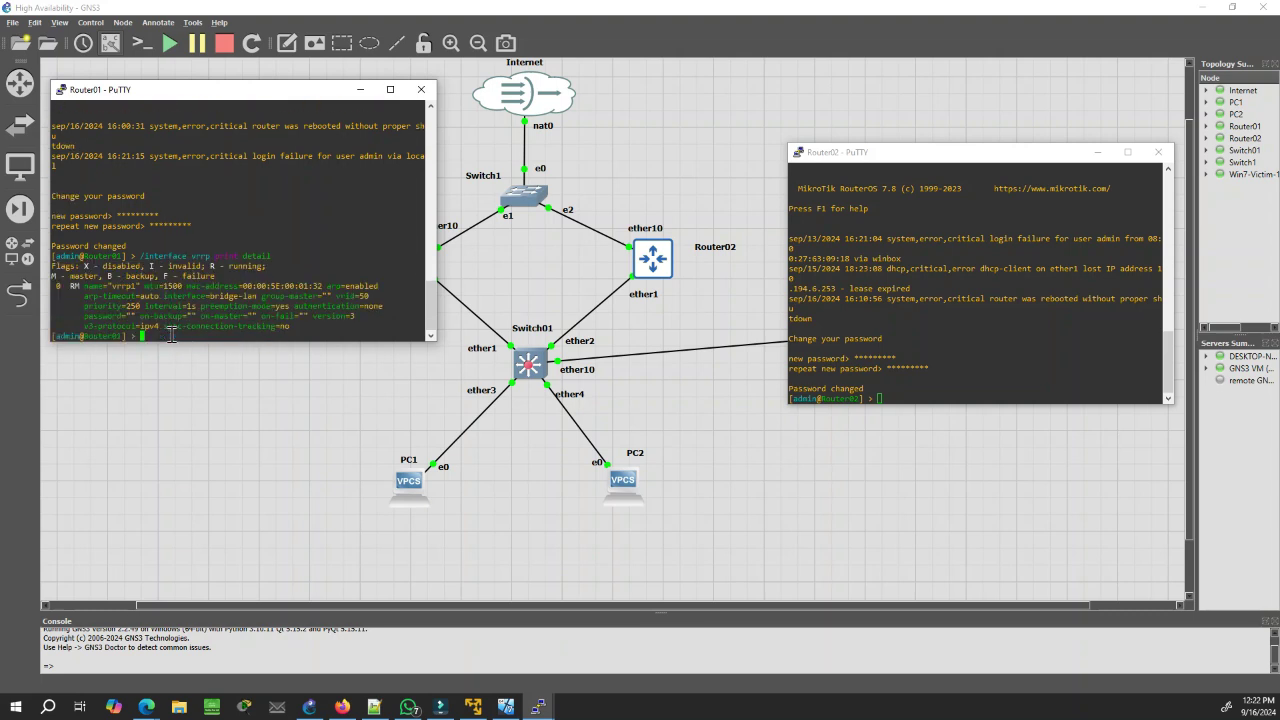
pyautogui.click(966, 390)
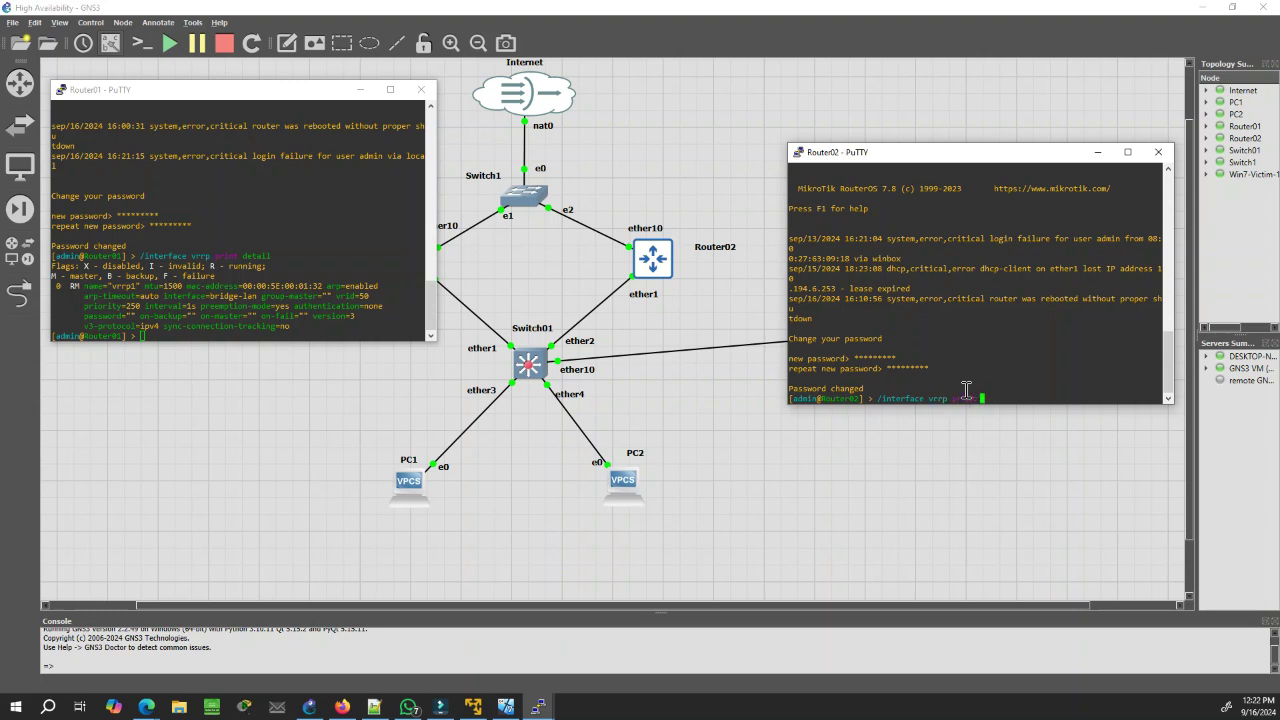
pyautogui.press('Return')
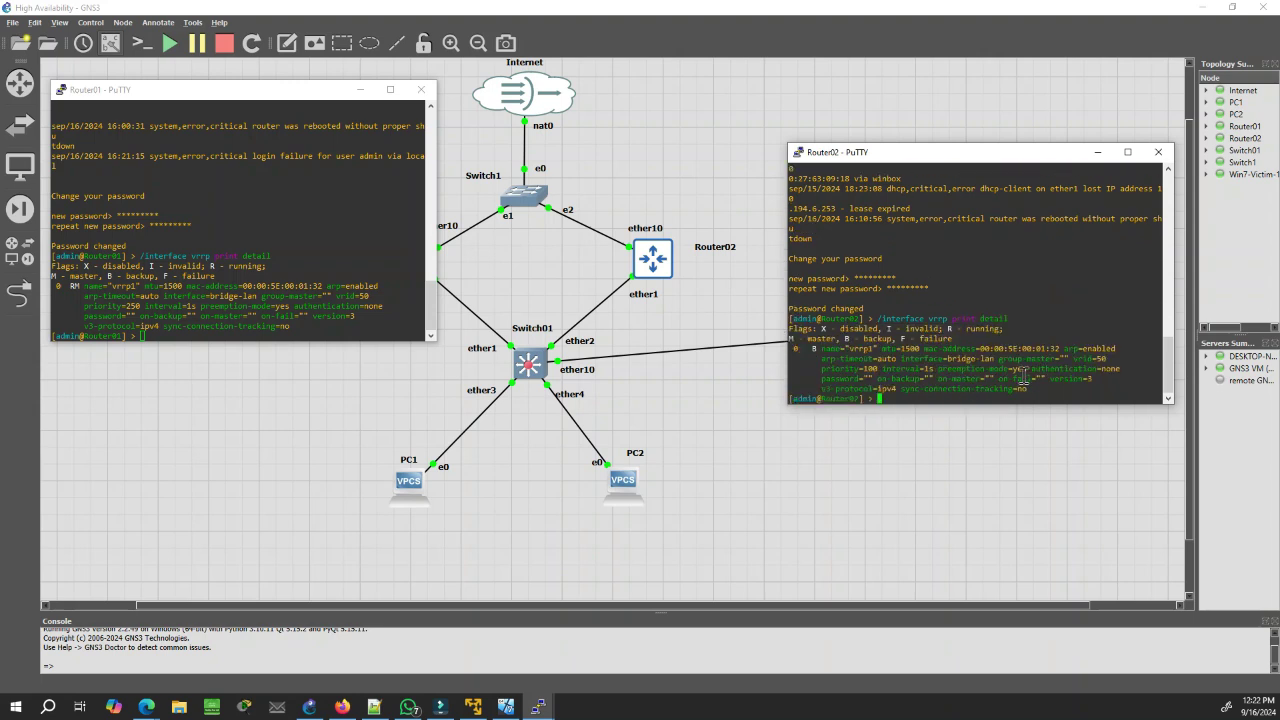
pyautogui.moveTo(801, 348); pyautogui.dragTo(821, 348)
pyautogui.moveTo(65, 290); pyautogui.dragTo(85, 288)
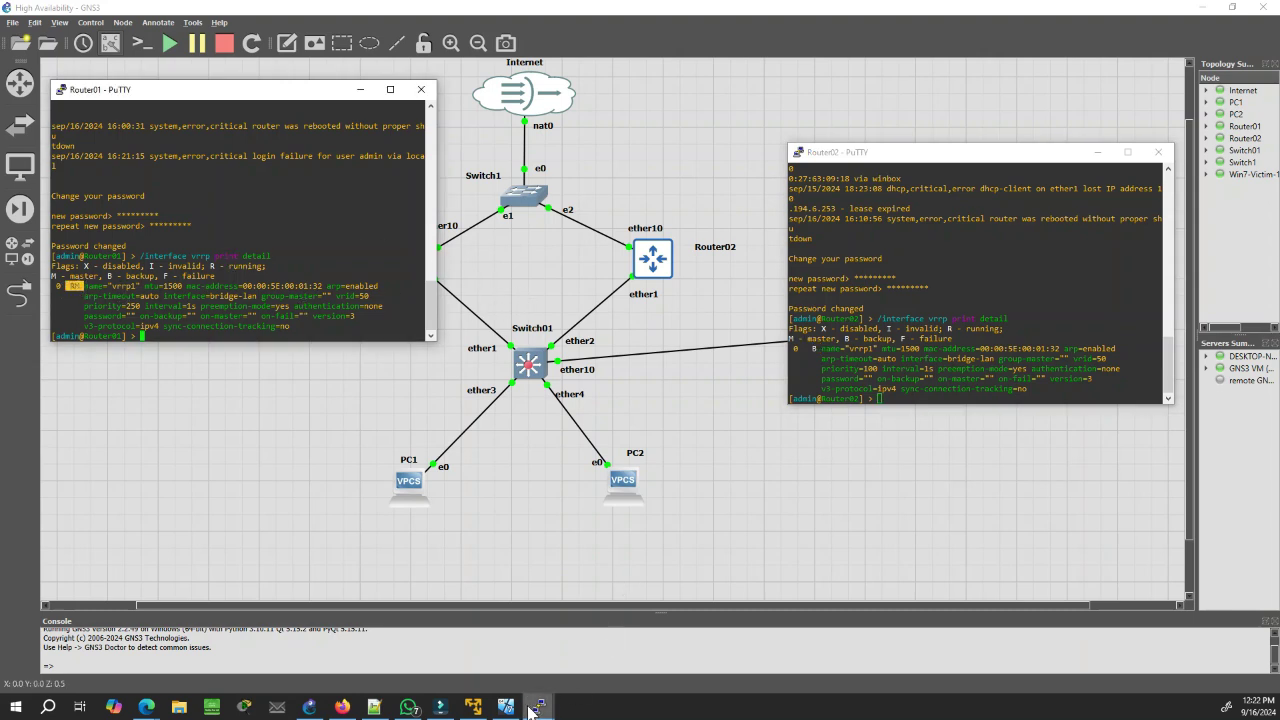
# - Bring up the PC2 and PC1 consoles, move PC1's window off Router01's, and start a continuous ping to 8.8.8.8 from PC1
pyautogui.moveTo(533, 706)
pyautogui.click(470, 655)
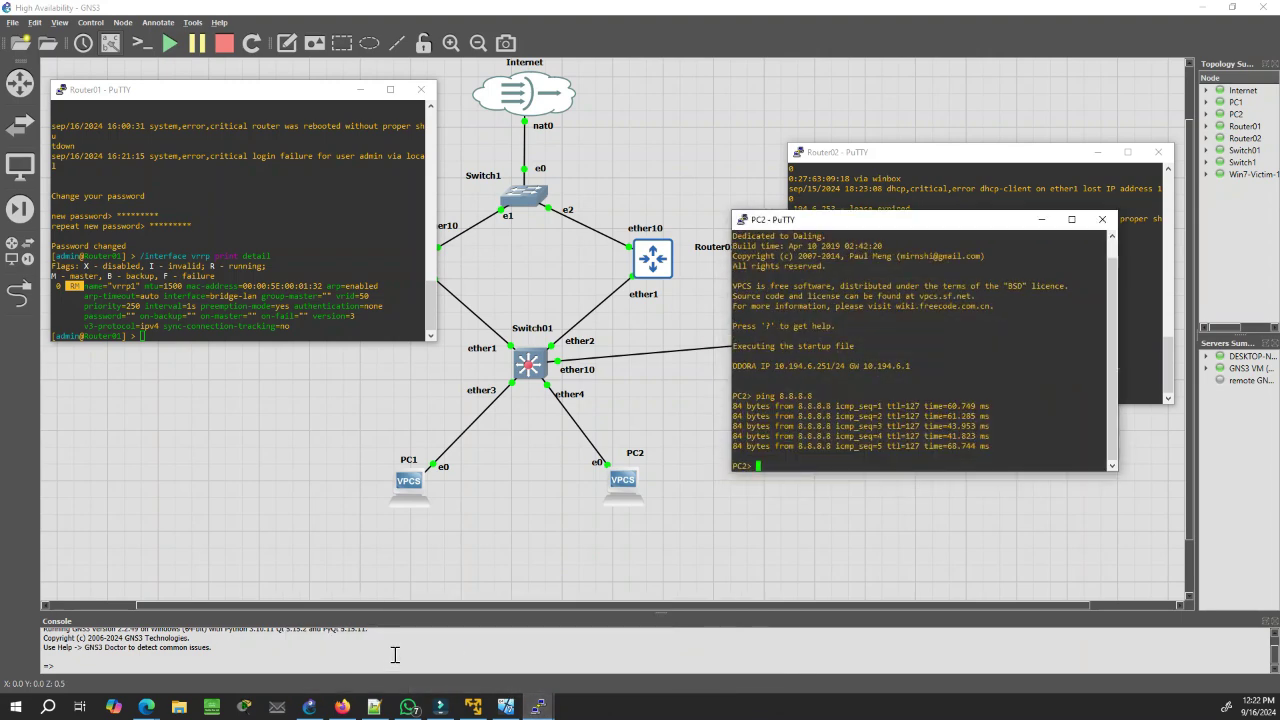
pyautogui.moveTo(538, 706)
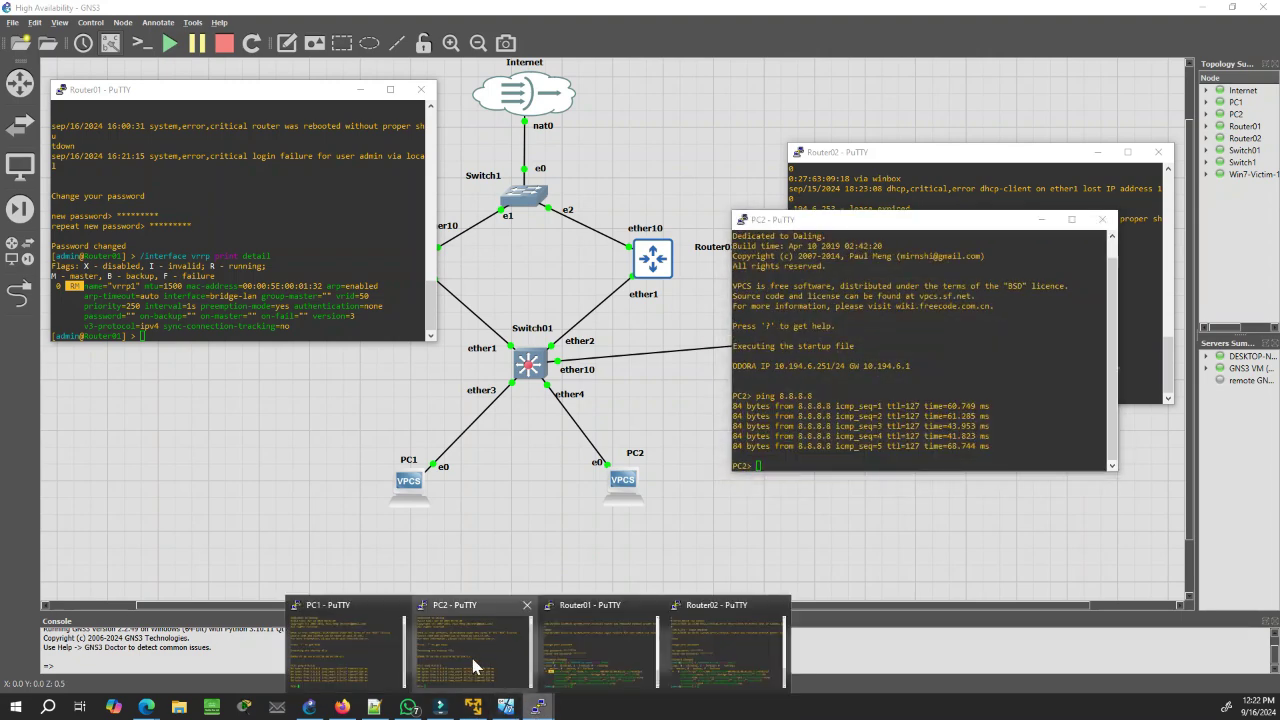
pyautogui.click(369, 651)
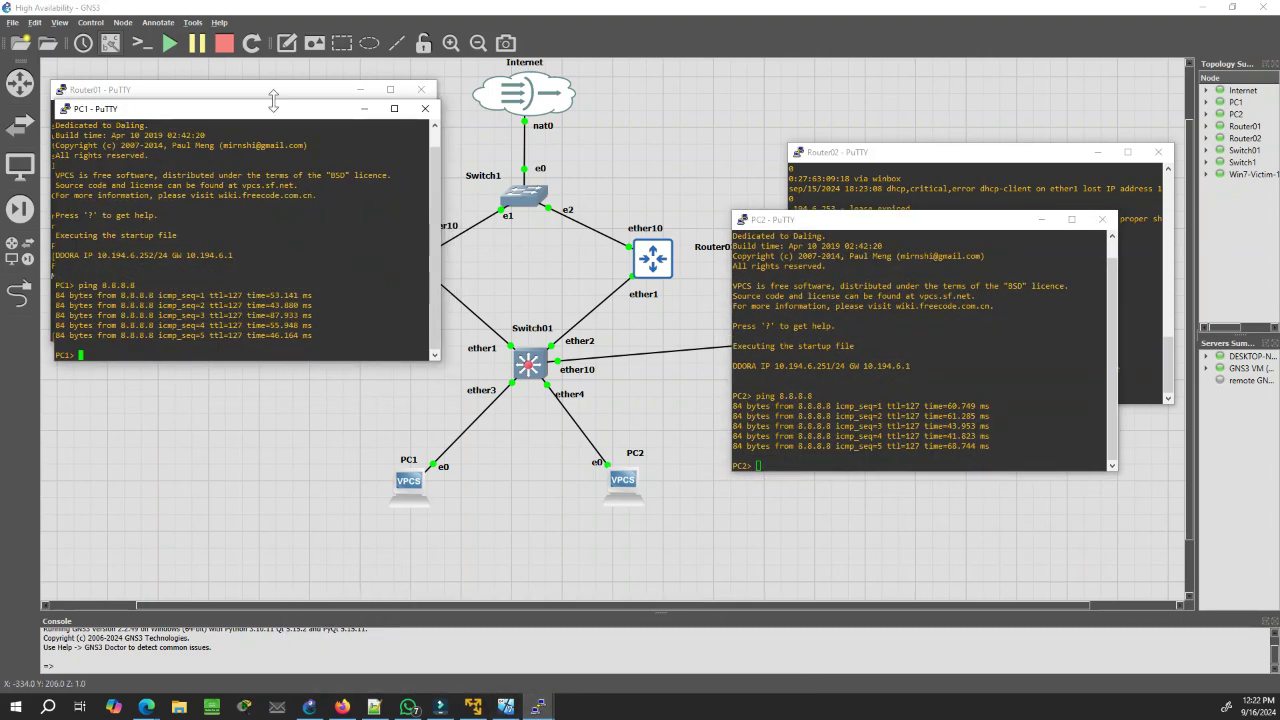
pyautogui.moveTo(266, 120); pyautogui.dragTo(340, 250)
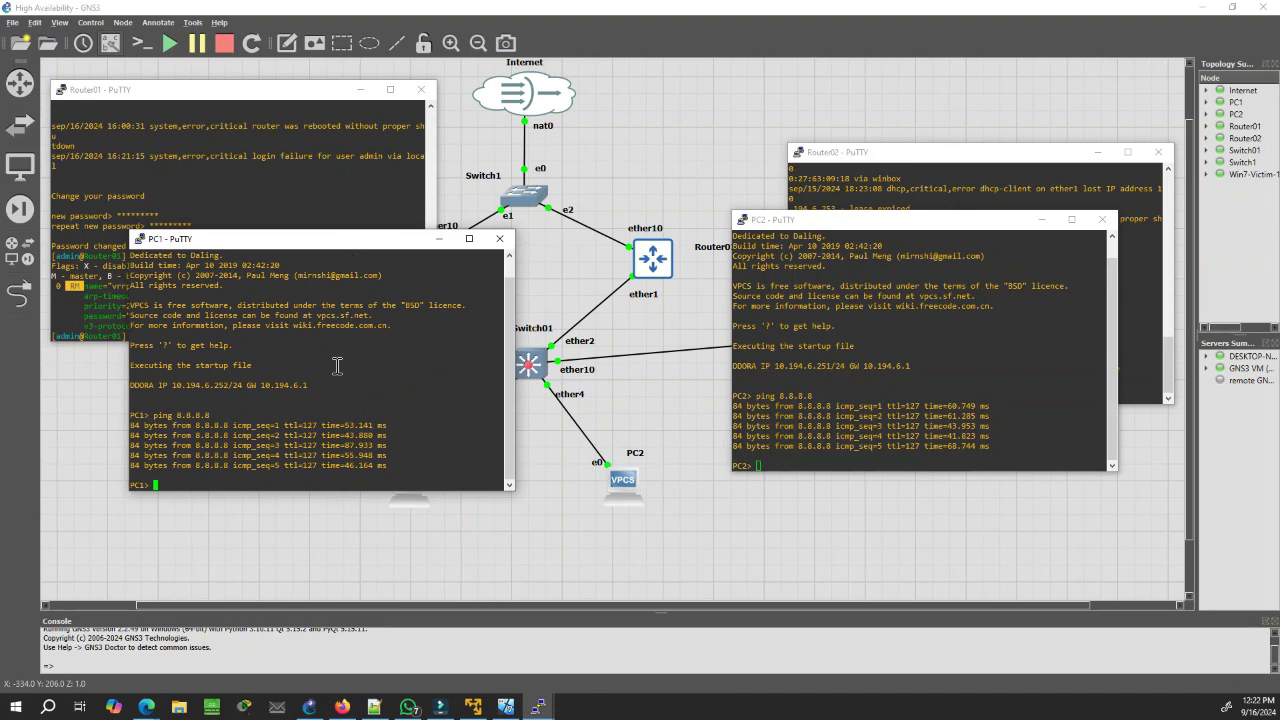
pyautogui.press('Up')
pyautogui.write('-t')
pyautogui.press('Return')
# - Start a continuous ping to 8.8.8.8 from PC2
pyautogui.click(779, 463)
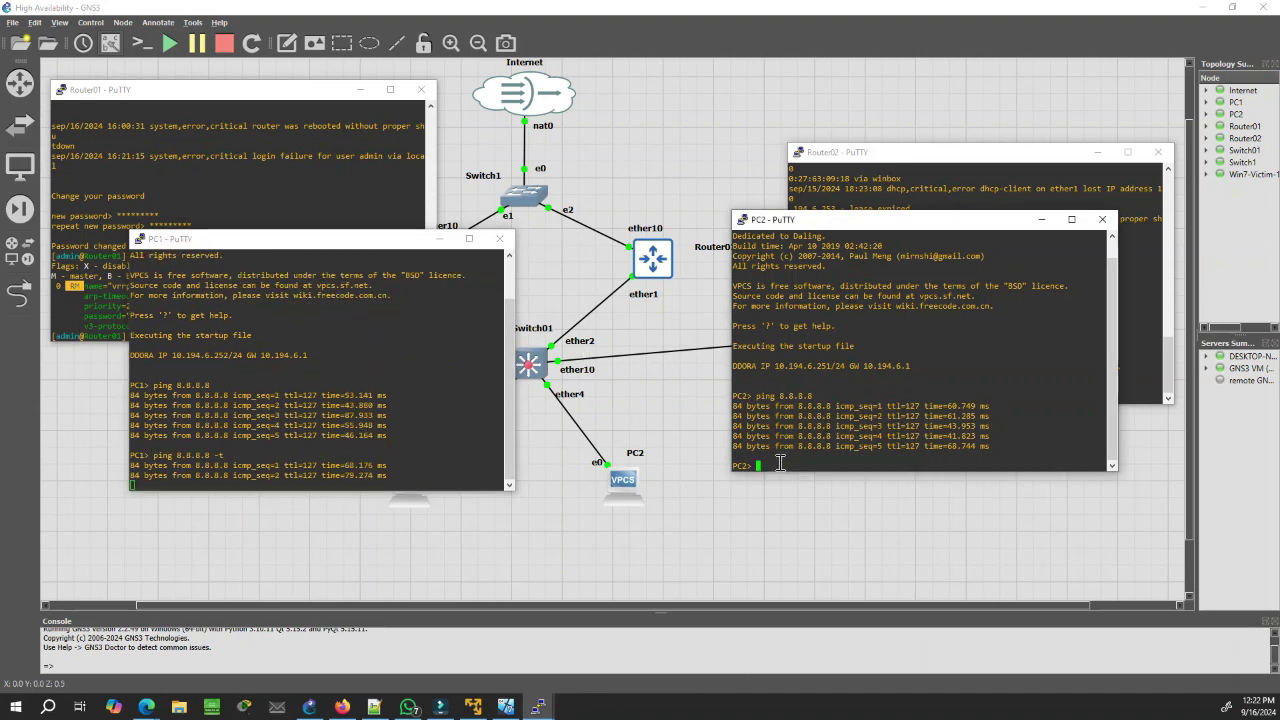
pyautogui.press('Up')
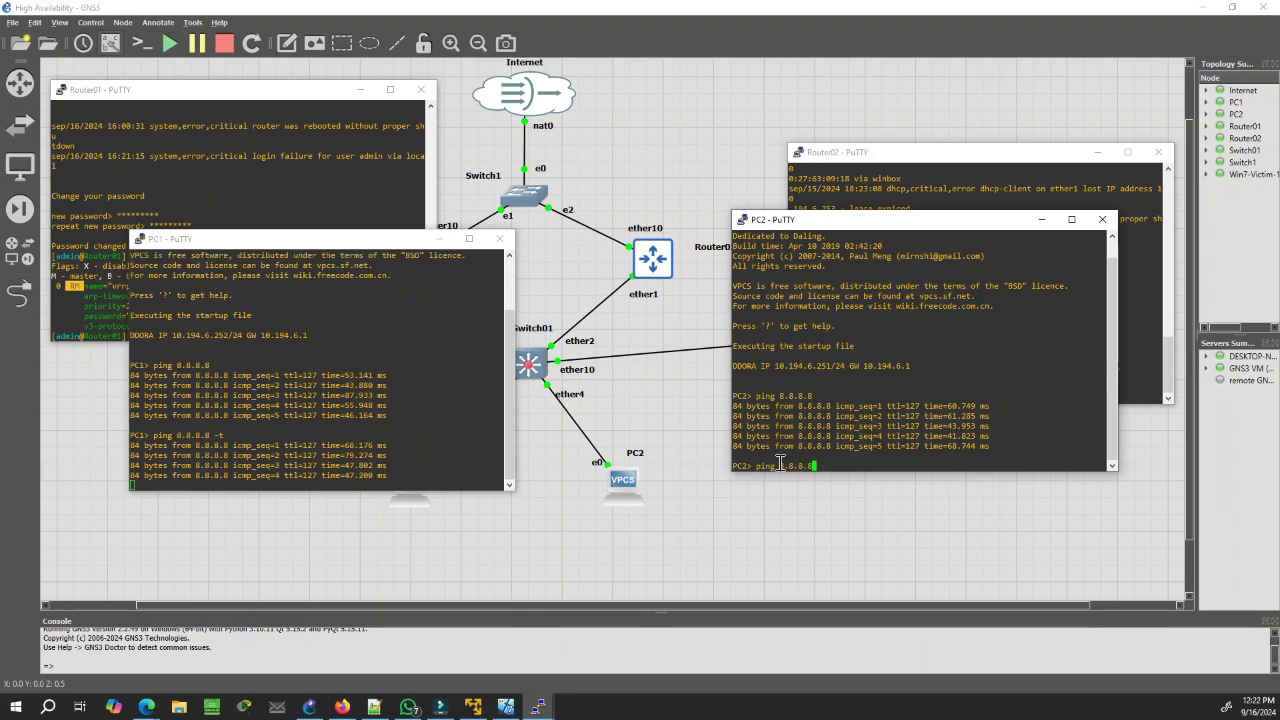
pyautogui.write('-t')
pyautogui.press('Return')
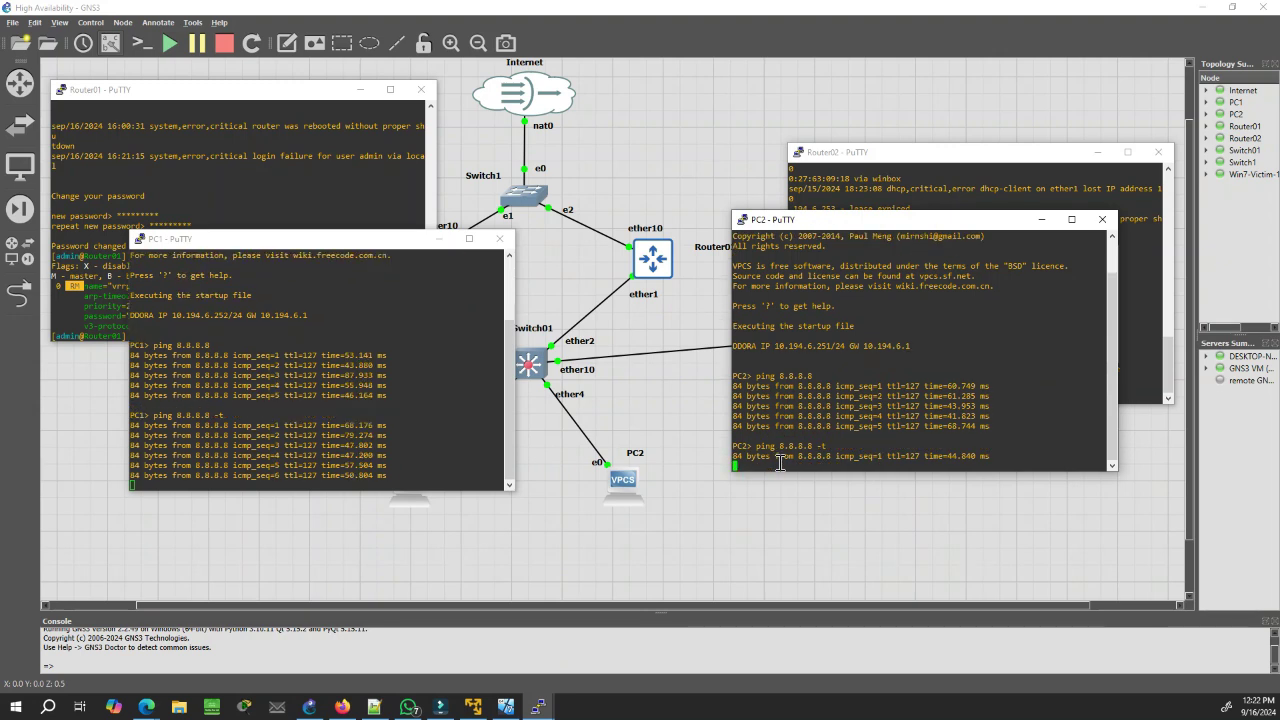
# - Examine the vrrp1 status flags in the Router01 and Router02 consoles while the pings run
pyautogui.click(75, 287)
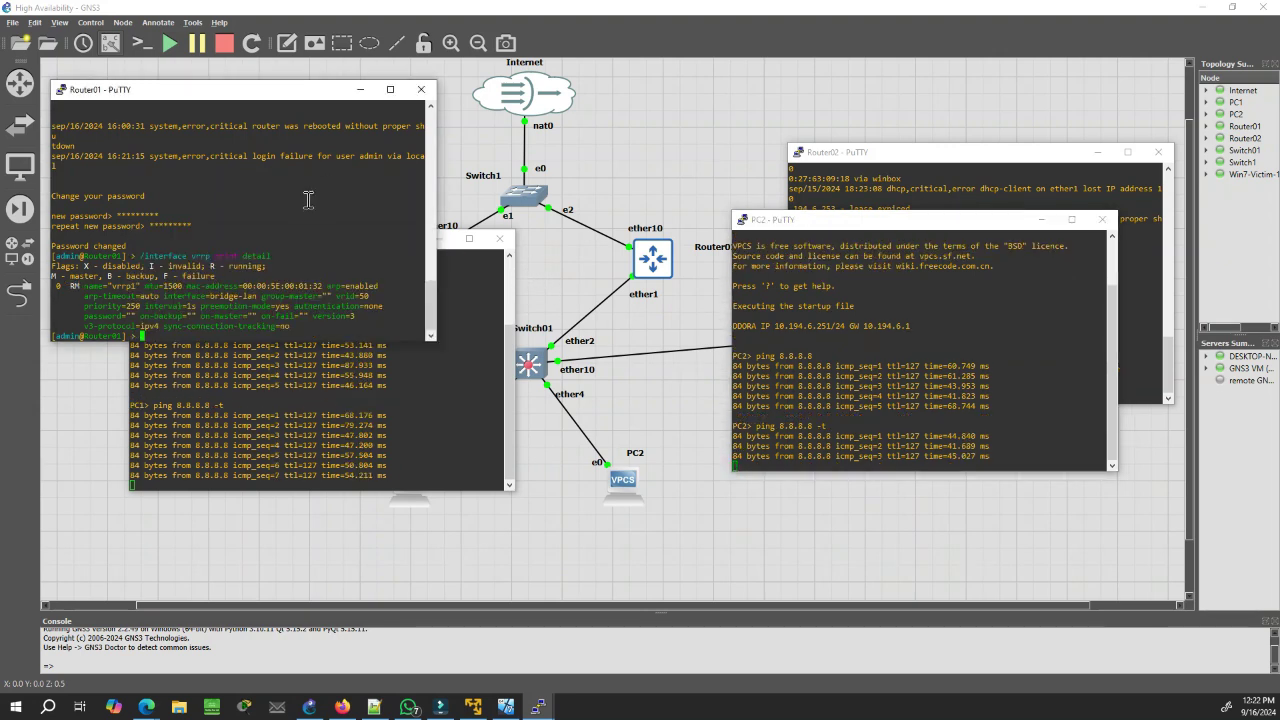
pyautogui.doubleClick(75, 287)
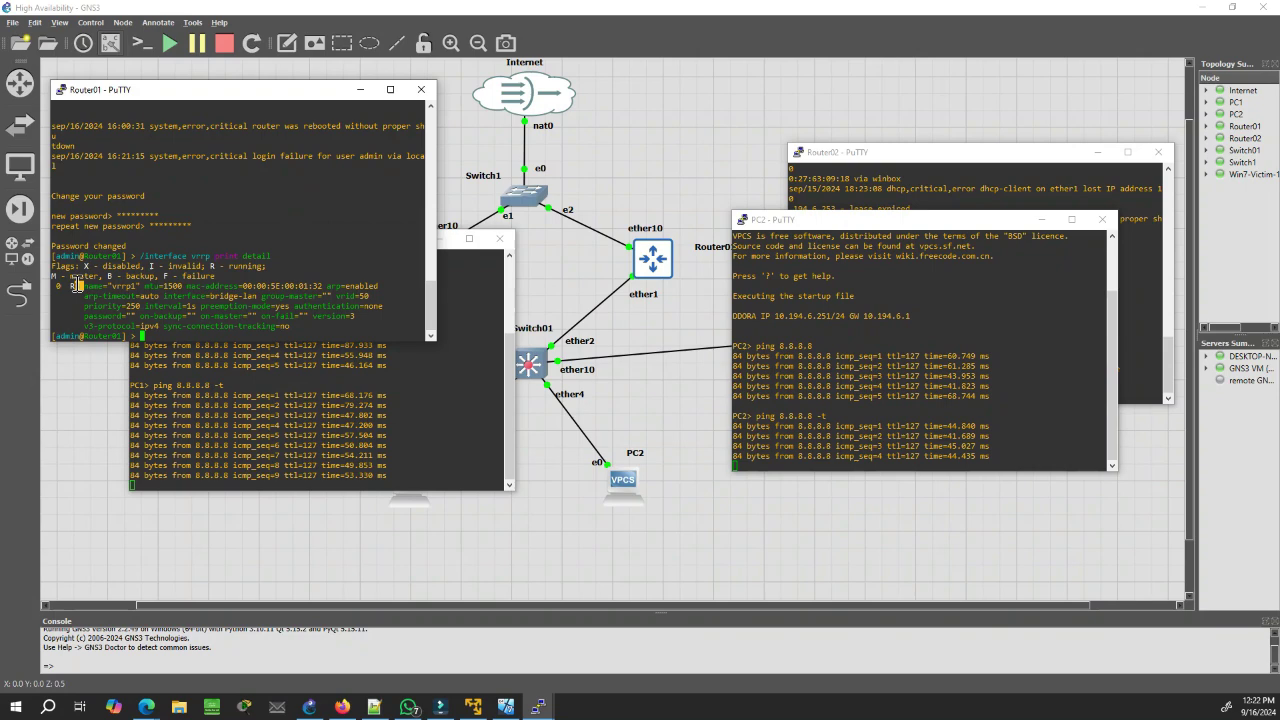
pyautogui.click(909, 172)
pyautogui.doubleClick(815, 348)
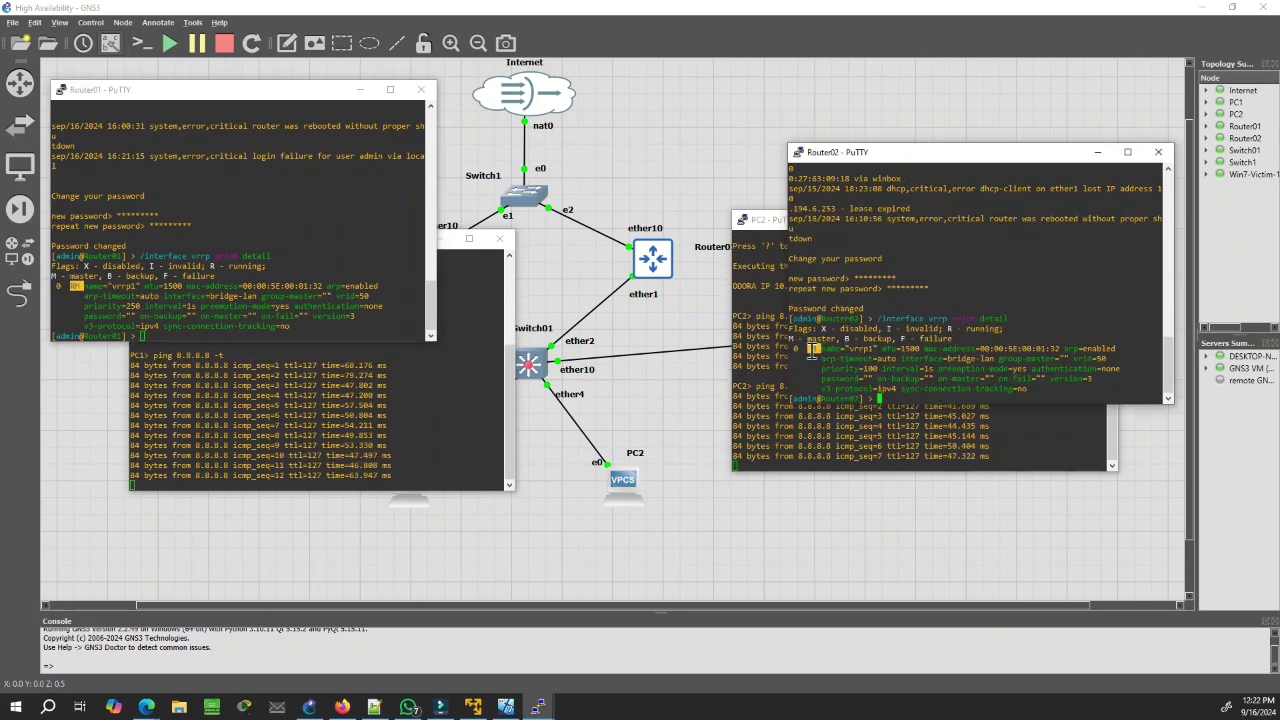
pyautogui.click(815, 348)
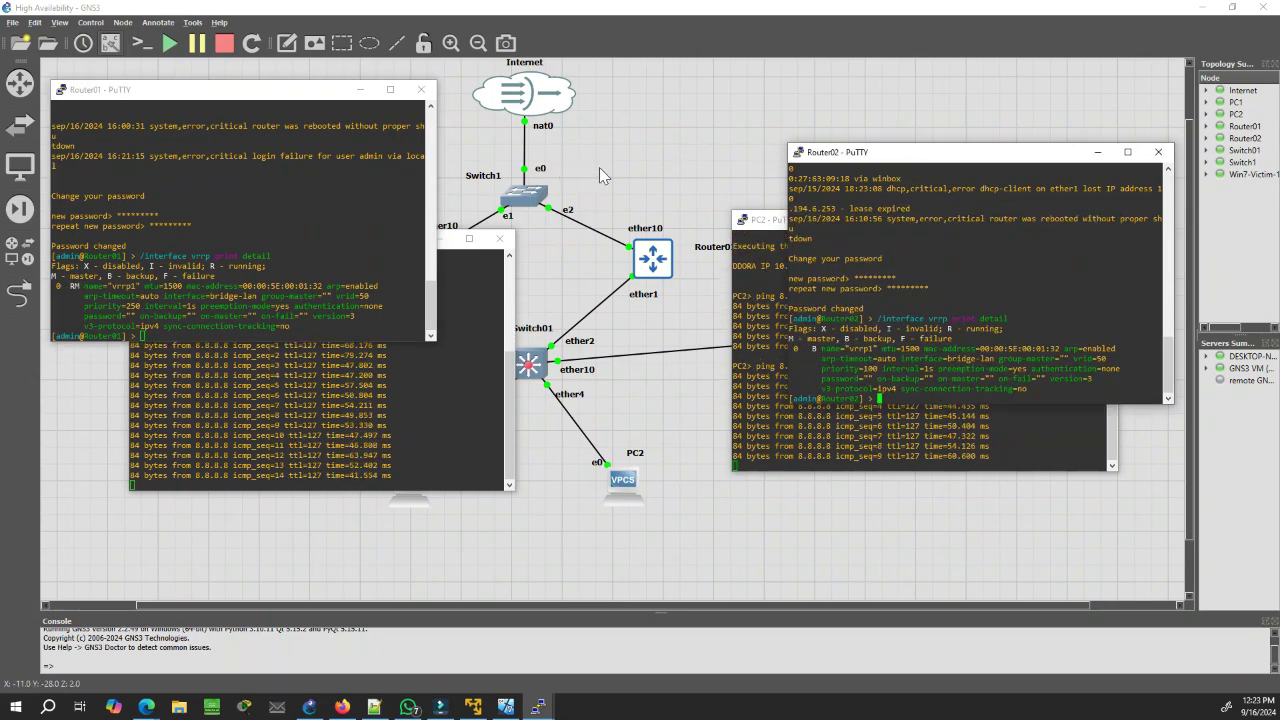
# - Delete the link between Router01's ether1 and Switch01's ether1 to simulate a failure of Router01's LAN connection
pyautogui.click(599, 167)
pyautogui.rightClick(470, 315)
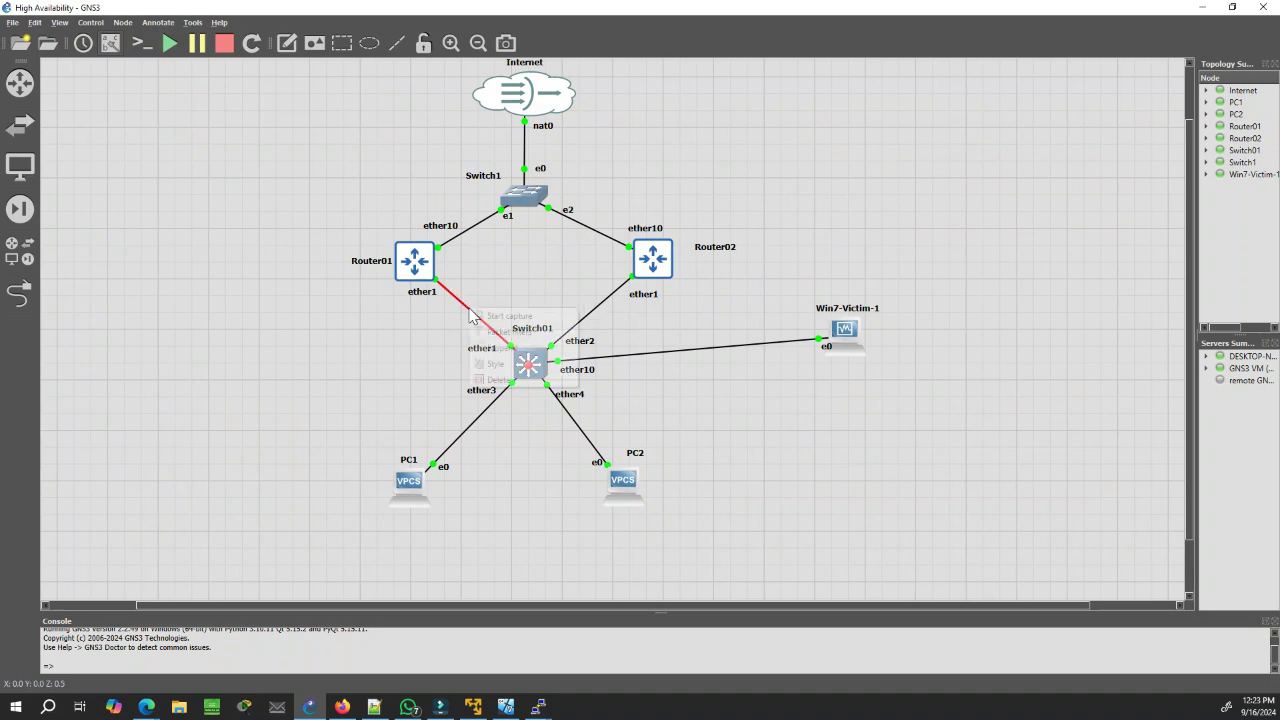
pyautogui.click(492, 380)
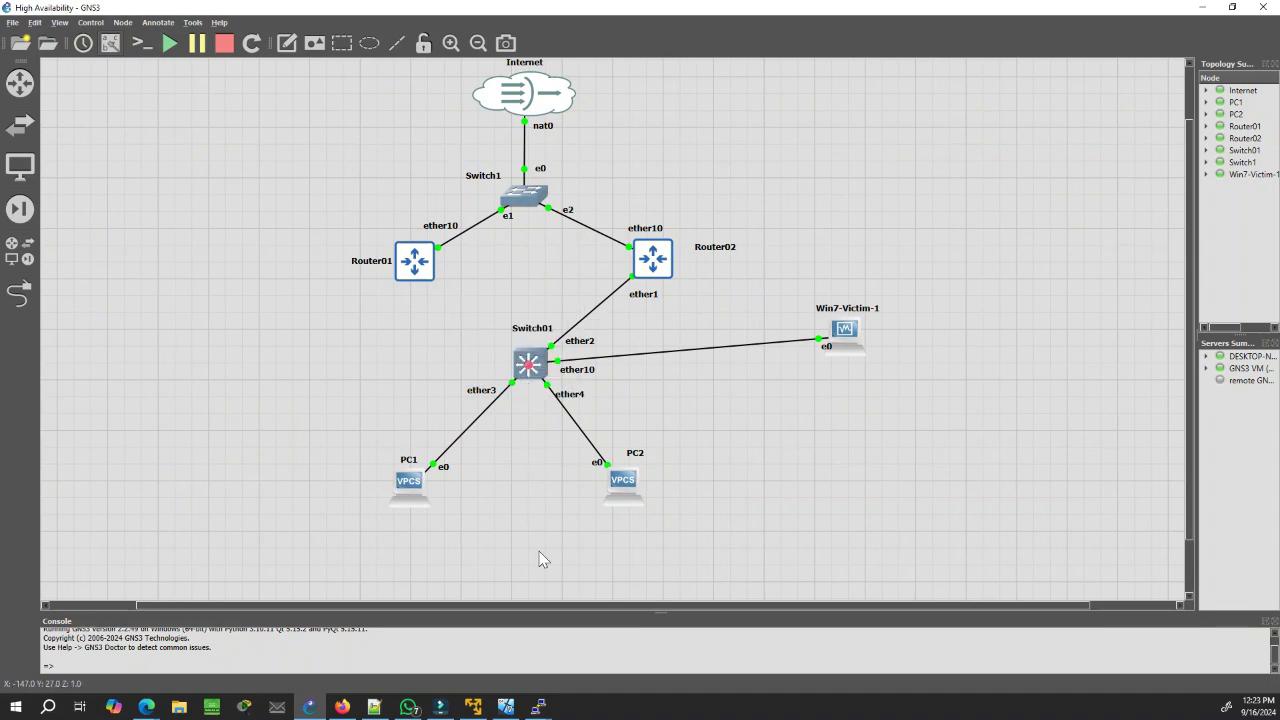
# - Bring up both router consoles and rerun /interface vrrp print detail on Router02 to check for failover
pyautogui.moveTo(538, 706)
pyautogui.click(574, 678)
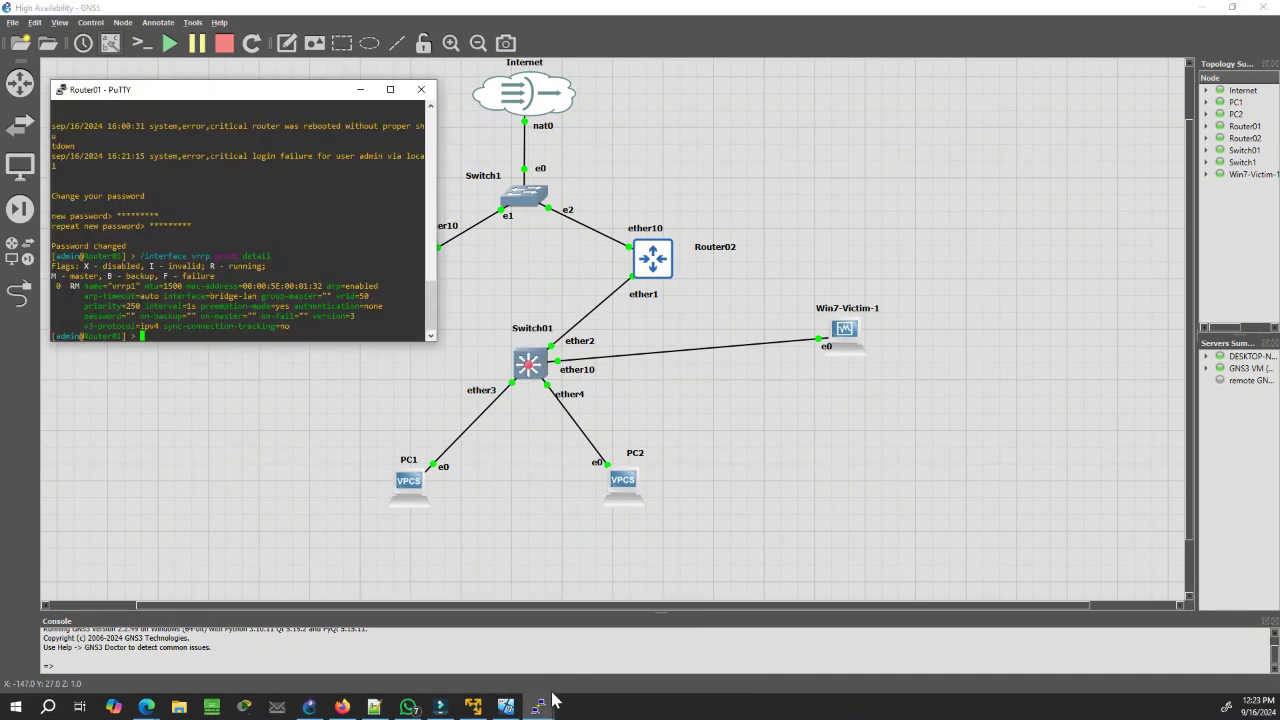
pyautogui.click(688, 653)
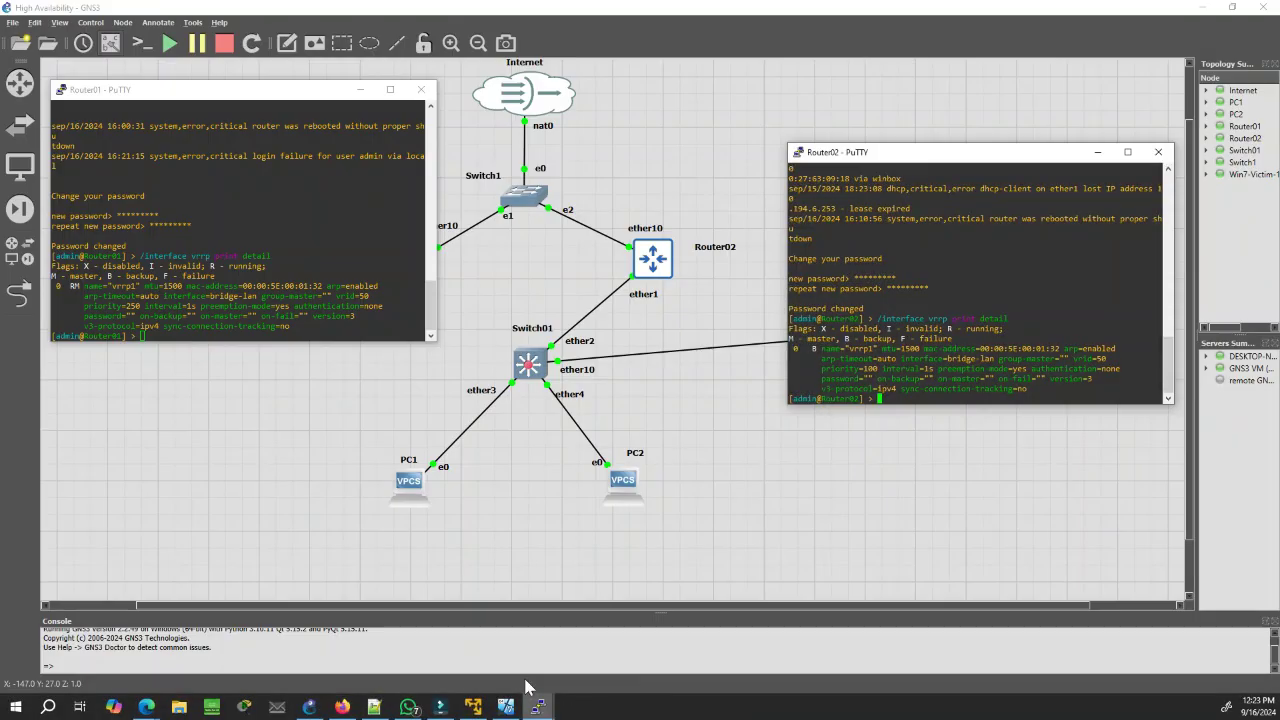
pyautogui.click(242, 256)
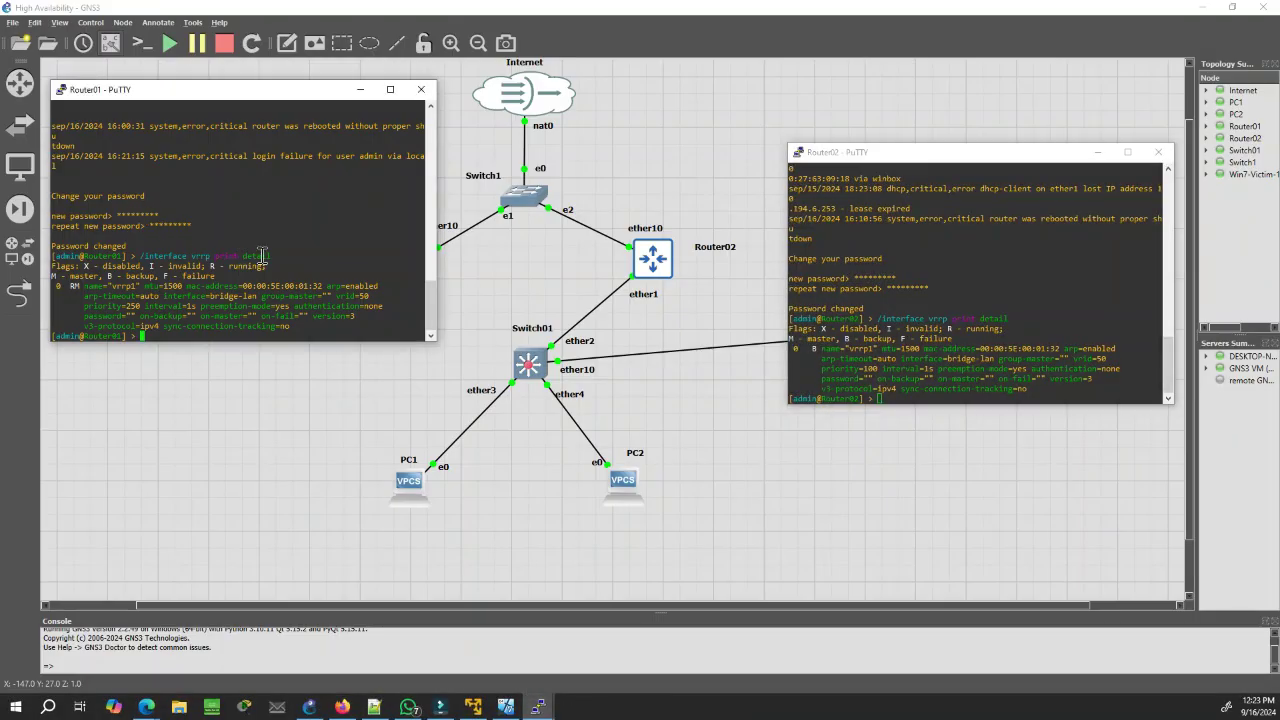
pyautogui.click(900, 277)
pyautogui.press('Up')
pyautogui.press('Return')
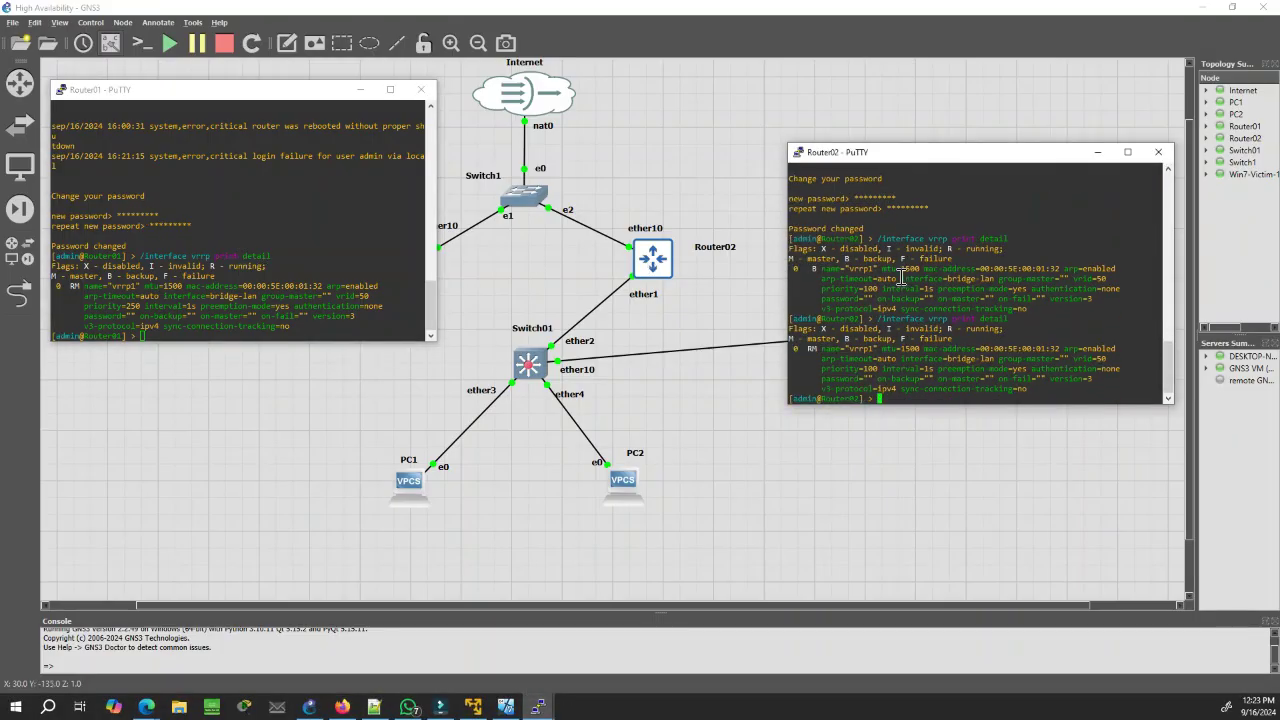
# - Rerun /interface vrrp print detail on Router01 to check its role without the LAN link
pyautogui.click(274, 198)
pyautogui.press('Up')
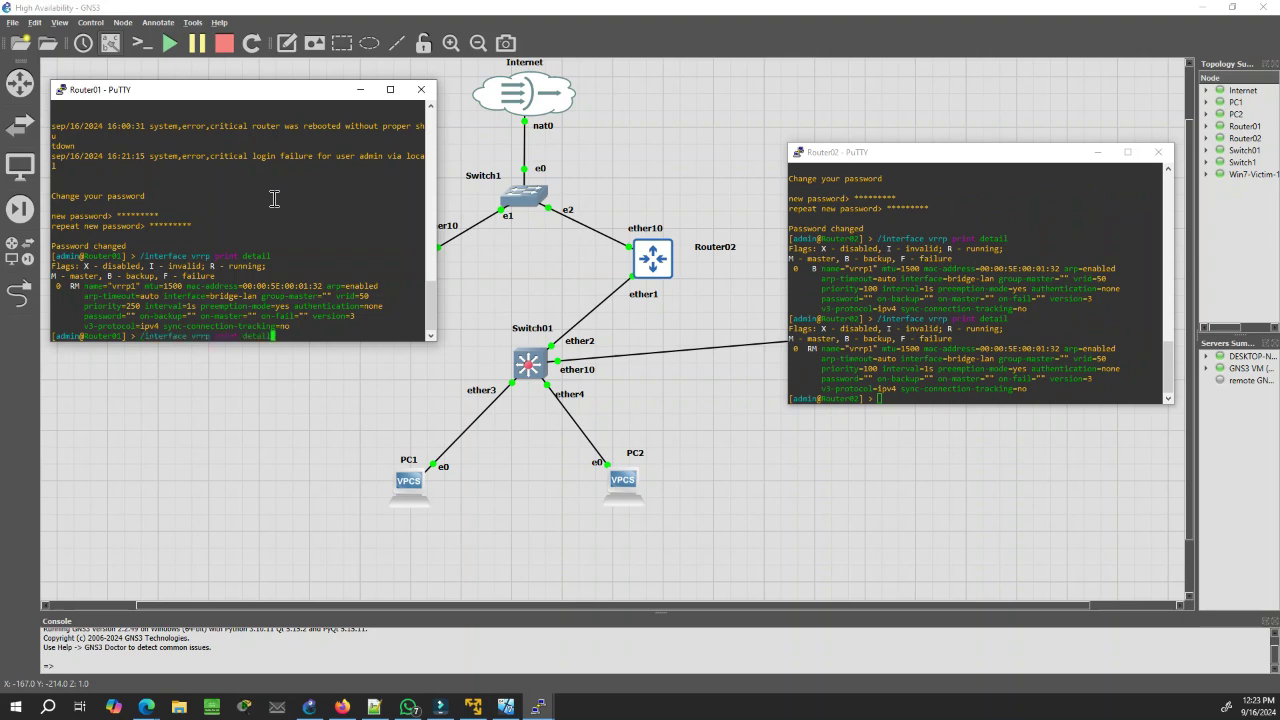
pyautogui.press('Return')
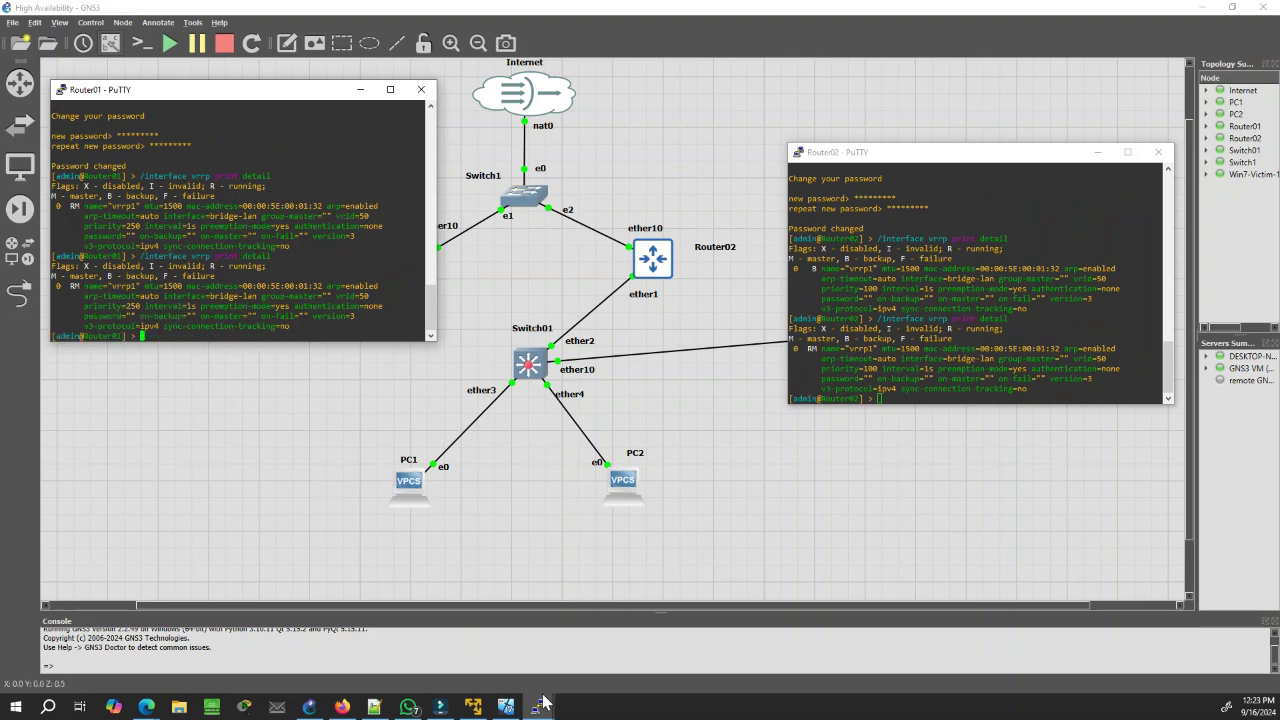
# - Bring up the PC2 and PC1 consoles and examine the continuous pings for timeouts around the link removal
pyautogui.moveTo(538, 707)
pyautogui.click(500, 690)
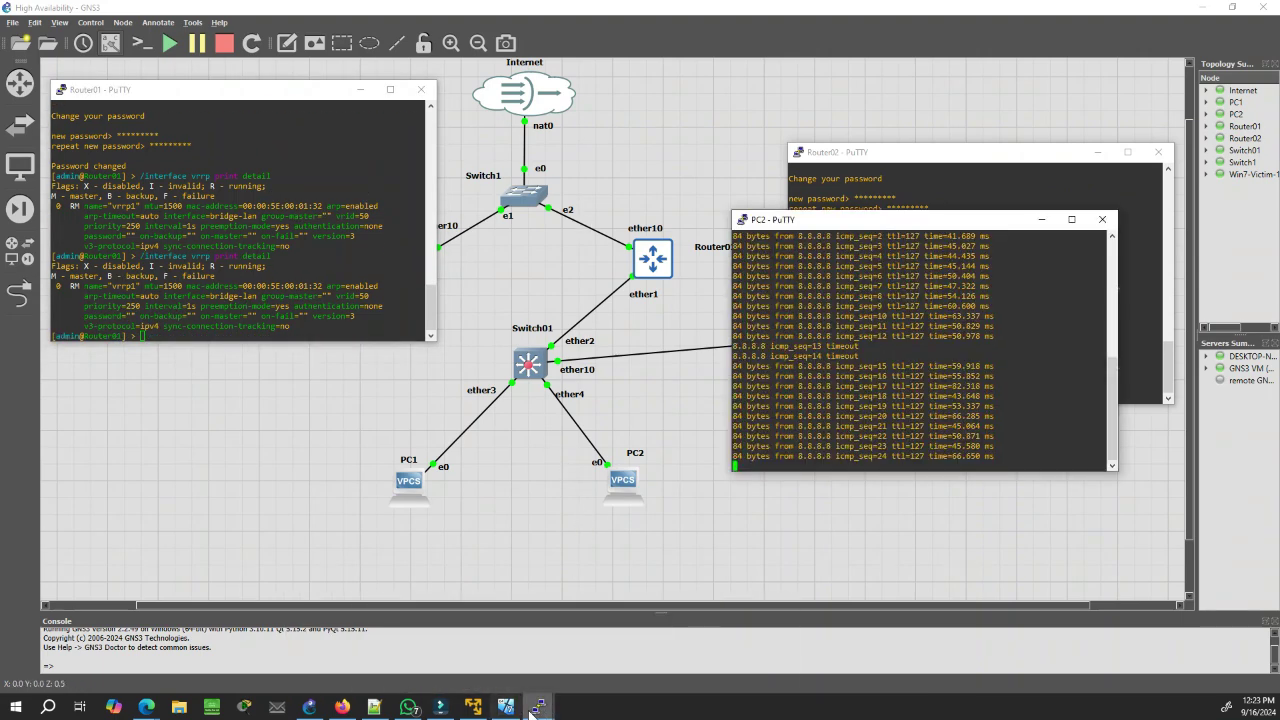
pyautogui.click(371, 645)
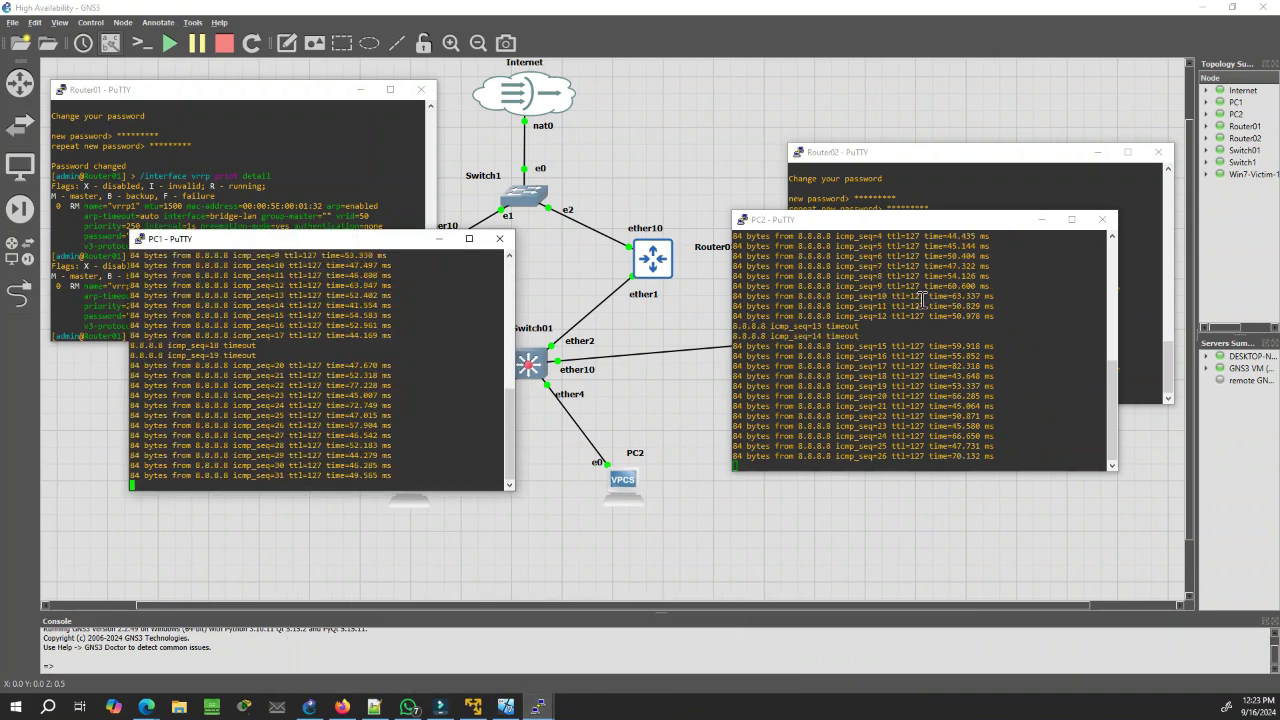
pyautogui.moveTo(1100, 326); pyautogui.dragTo(758, 240)
pyautogui.moveTo(798, 305); pyautogui.dragTo(806, 305)
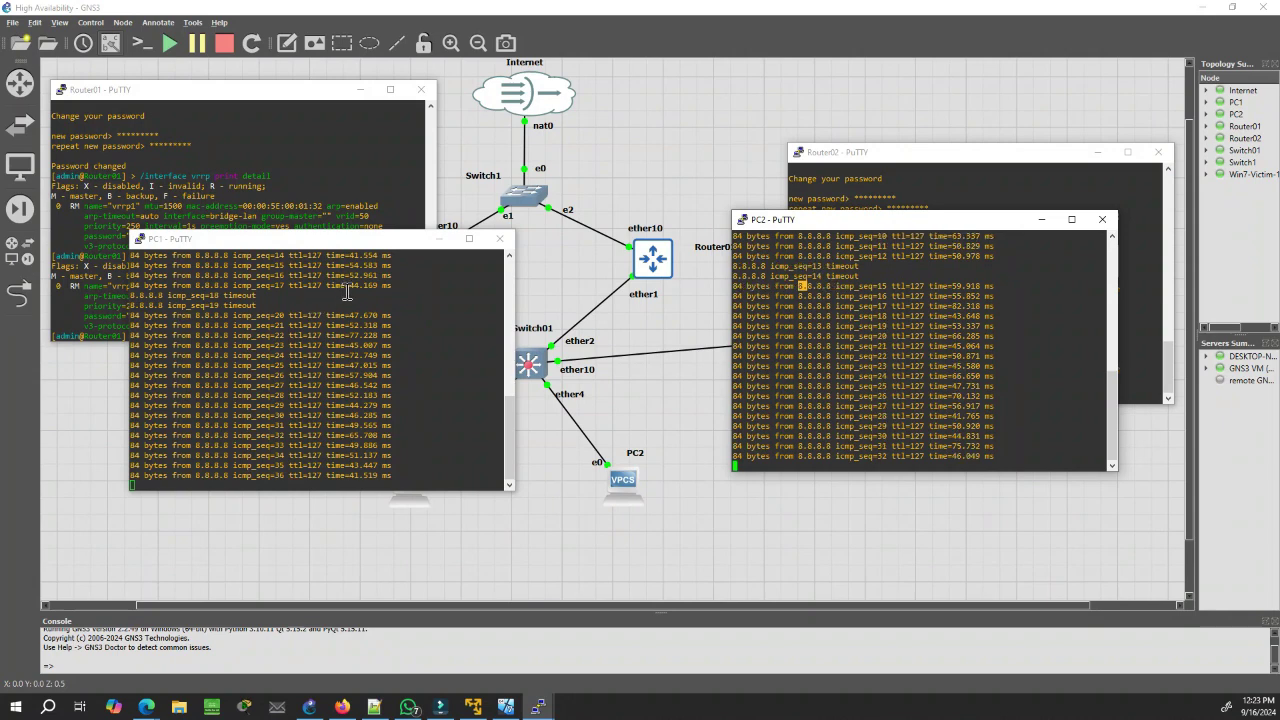
# - Return to the router consoles and print the detailed VRRP settings once more on Router02 and on Router01
pyautogui.hotkey('alt', 'Tab')
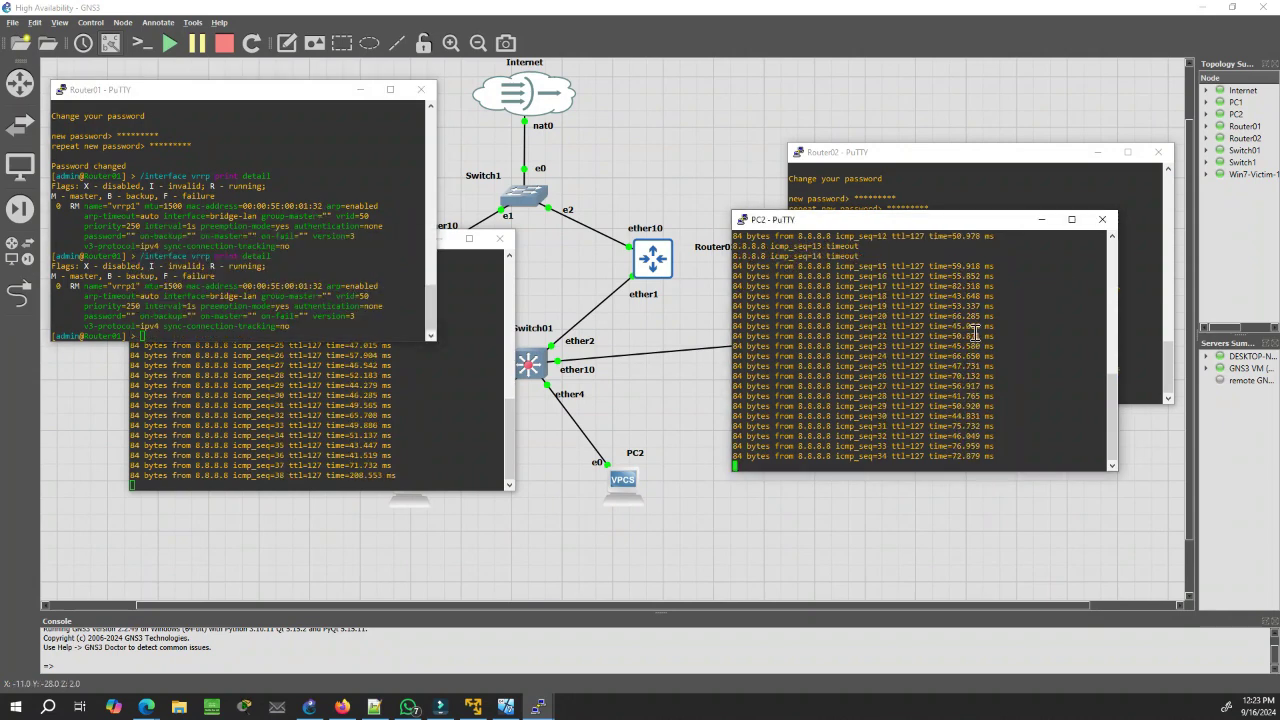
pyautogui.click(1011, 190)
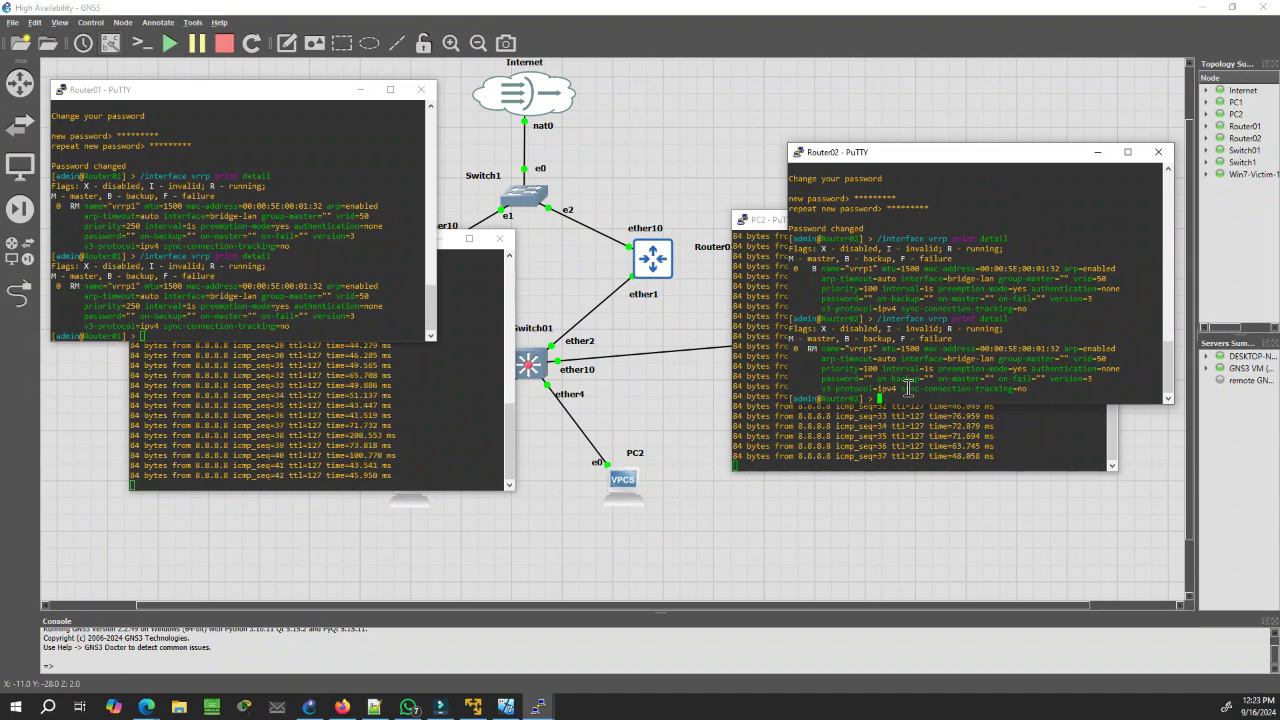
pyautogui.press('Up')
pyautogui.press('Return')
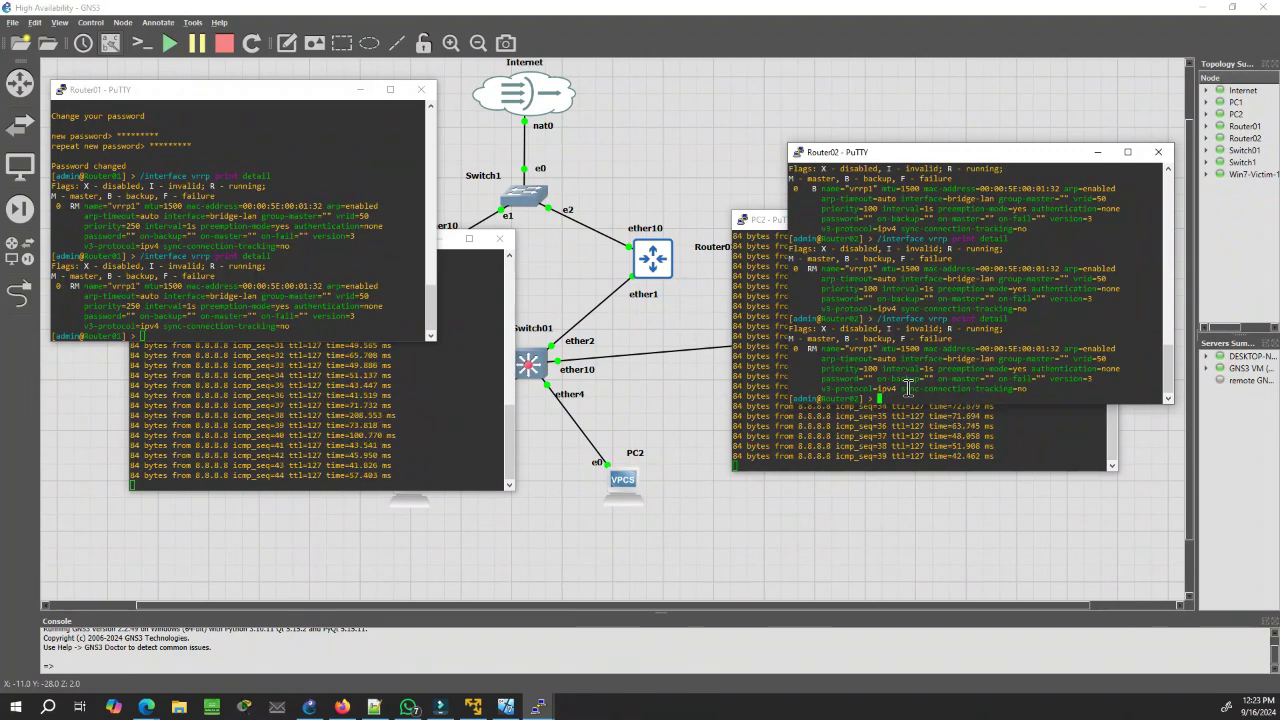
pyautogui.click(189, 295)
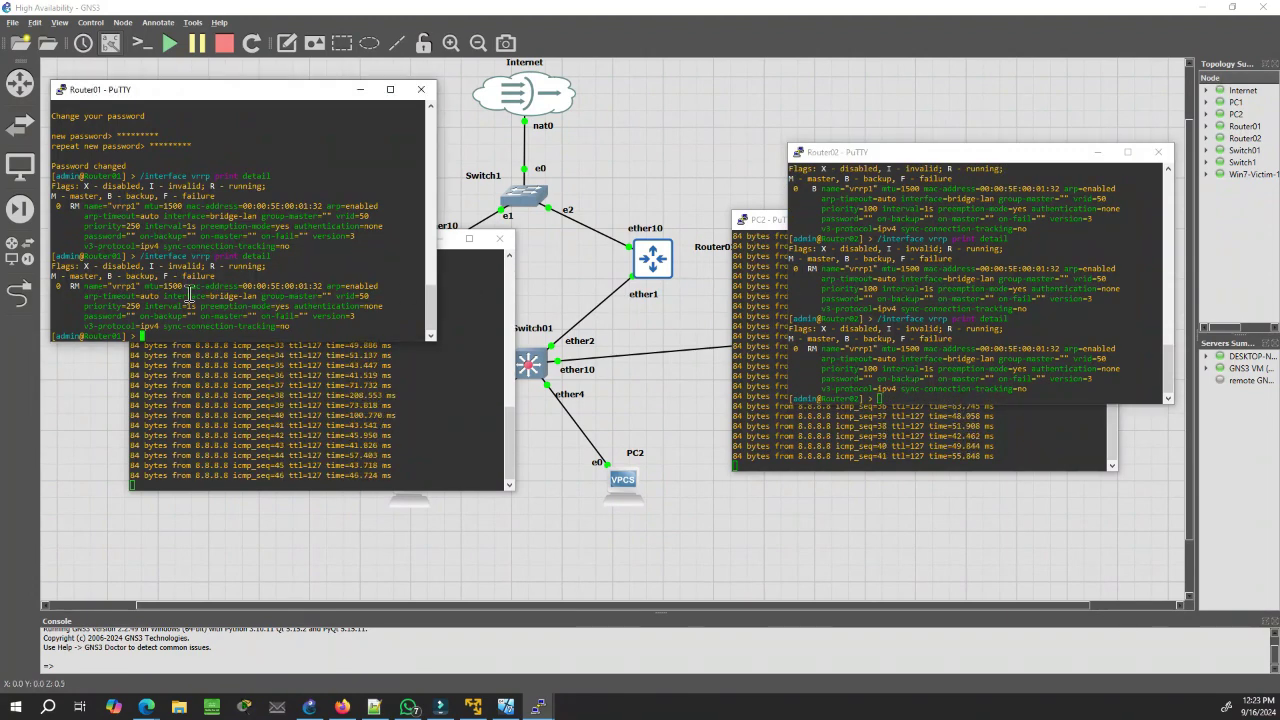
pyautogui.press('Up')
pyautogui.press('Return')
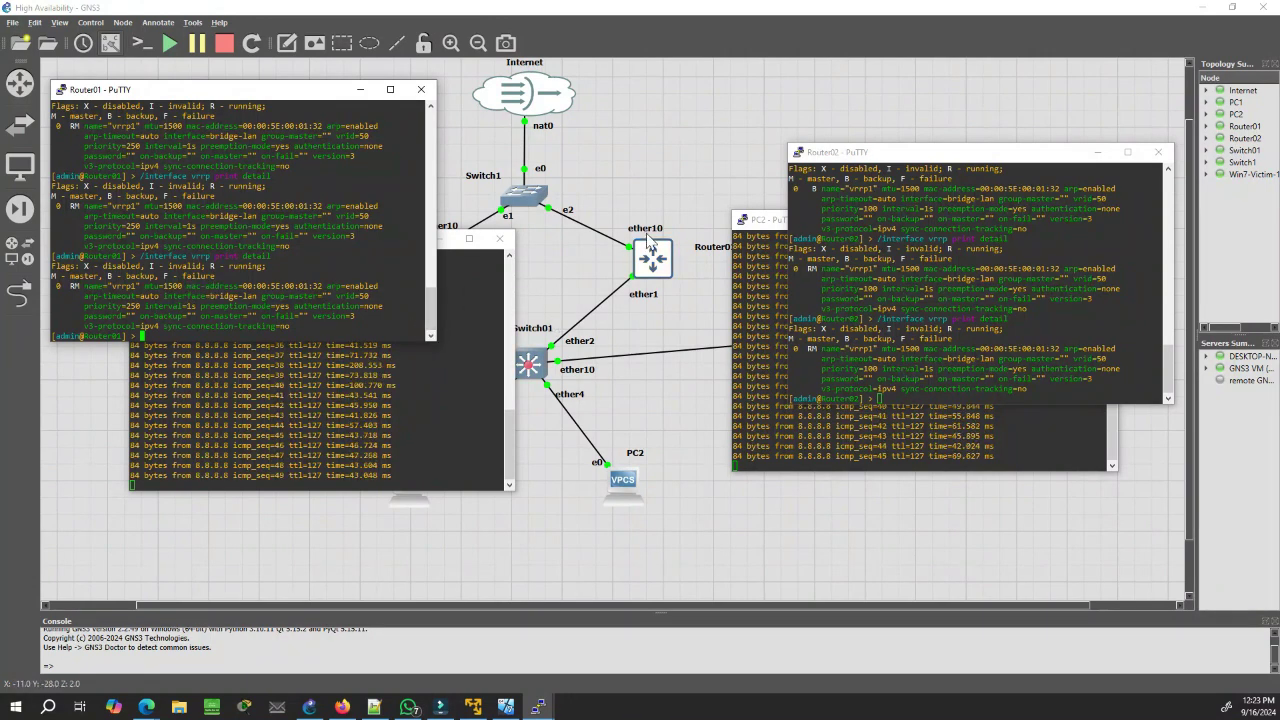
# - Restore Router01's LAN link by connecting its ether1 to ether1 on Switch01
pyautogui.click(638, 146)
pyautogui.click(20, 292)
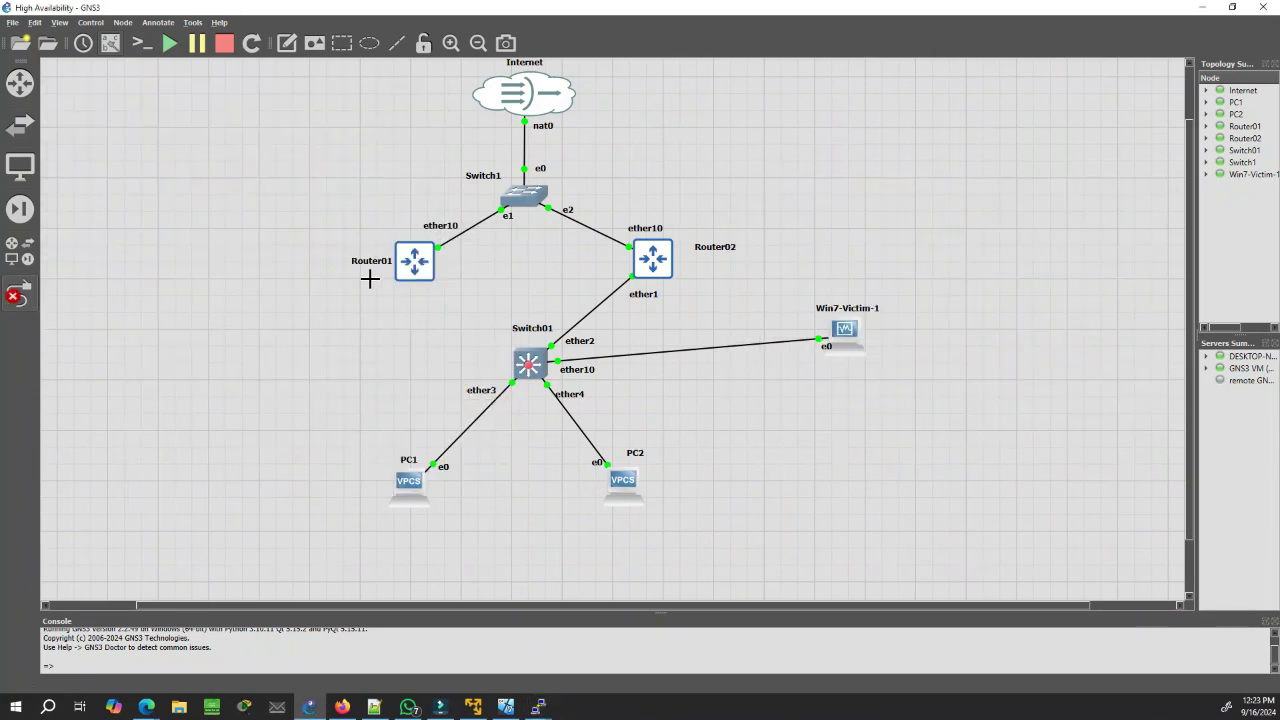
pyautogui.click(415, 275)
pyautogui.click(437, 284)
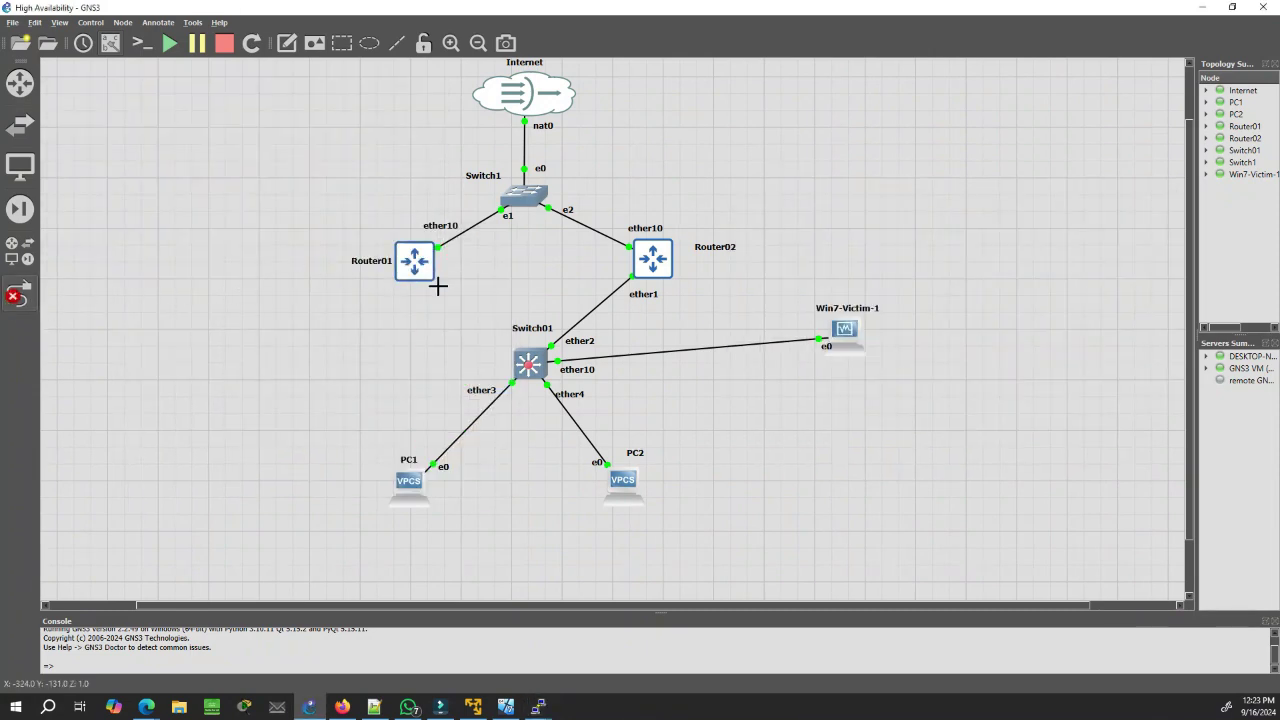
pyautogui.click(525, 355)
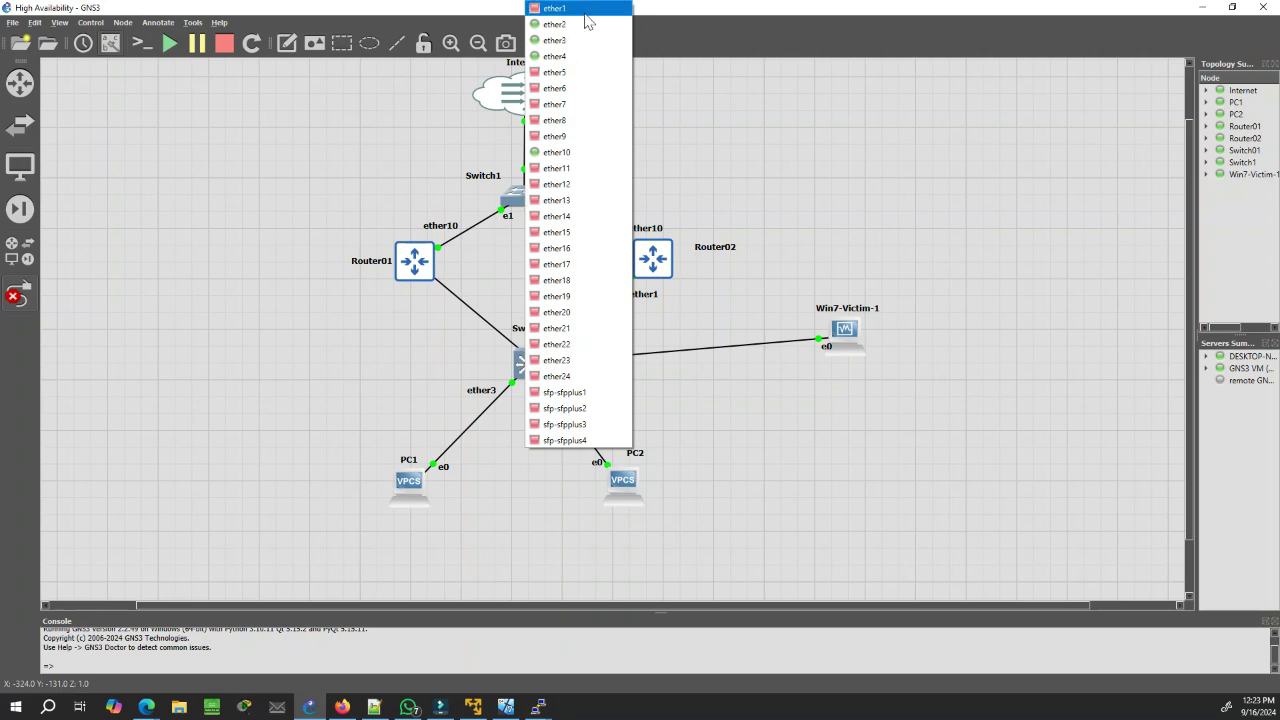
pyautogui.click(592, 427)
# - Bring up the Router01 and Router02 consoles and rerun /interface vrrp print detail on Router02 to check its role with the link restored
pyautogui.moveTo(538, 707)
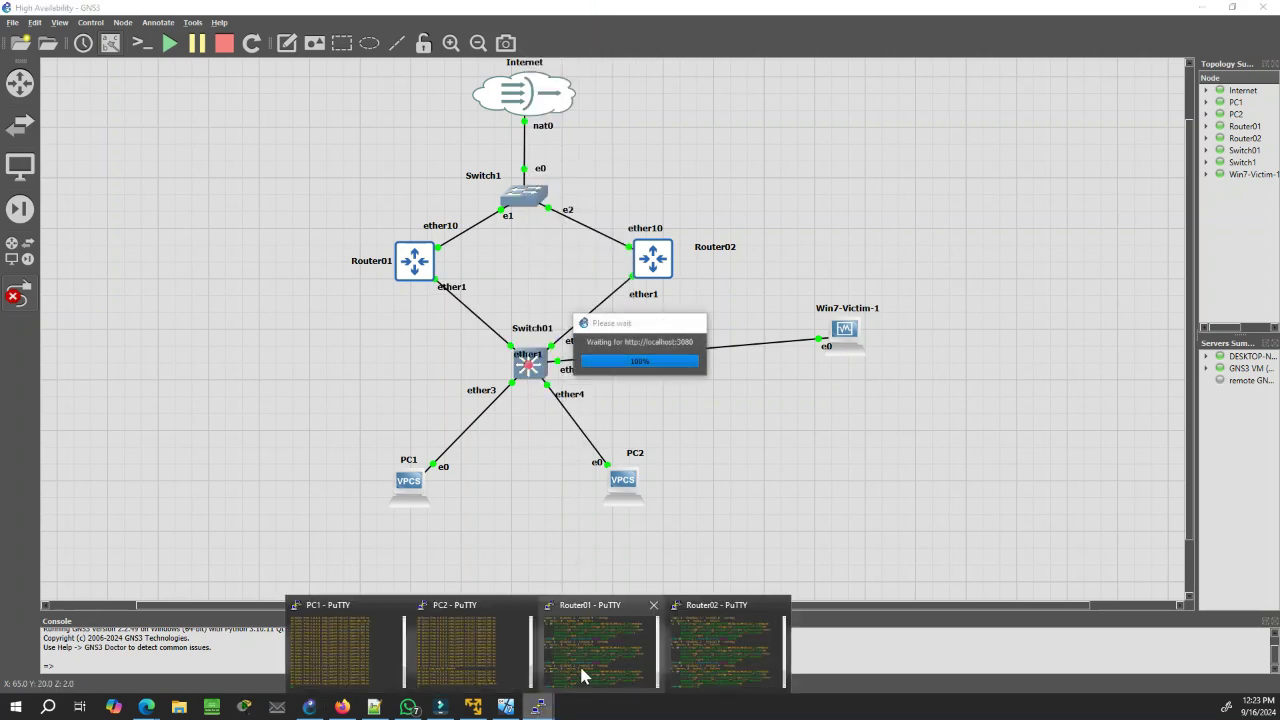
pyautogui.click(604, 640)
pyautogui.click(538, 707)
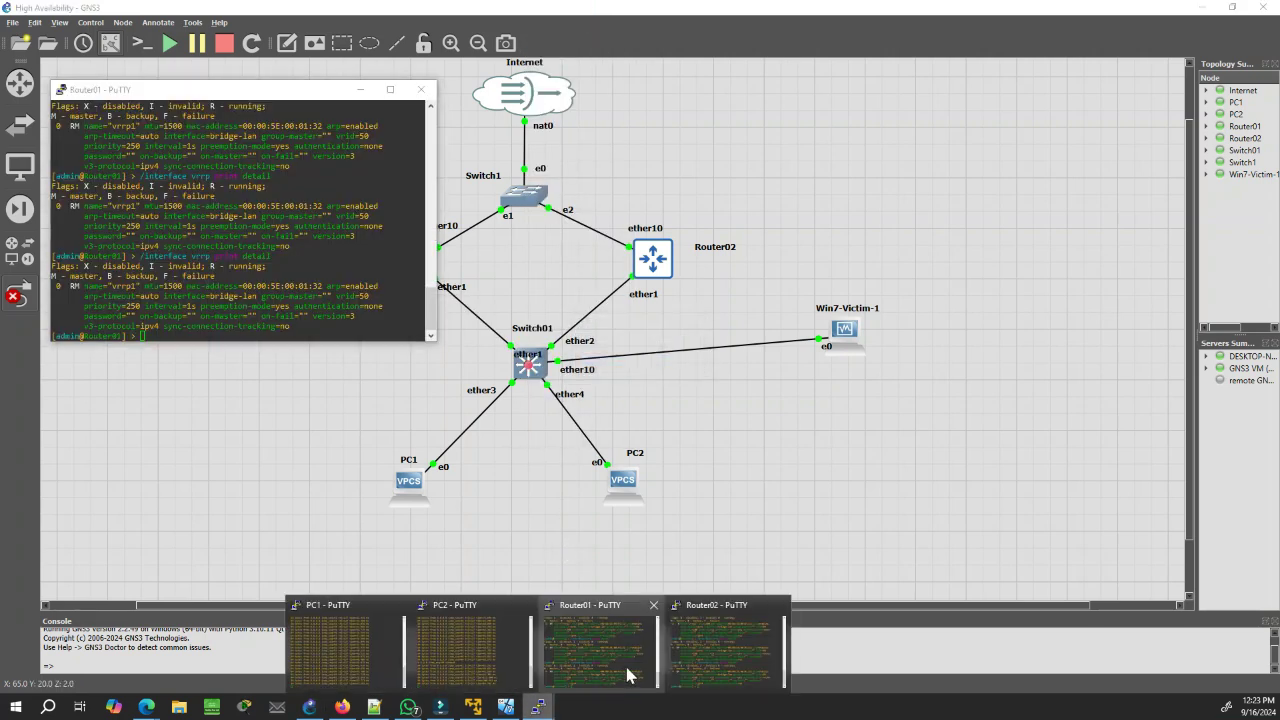
pyautogui.click(725, 640)
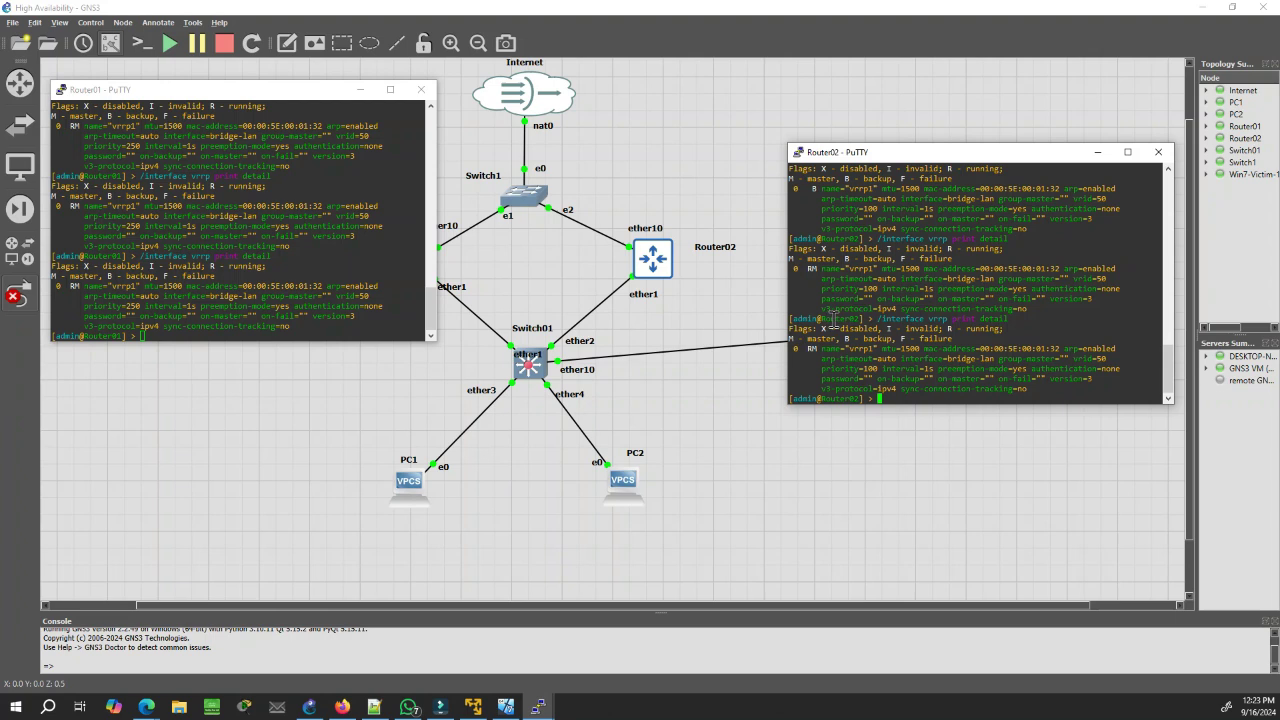
pyautogui.press('Up')
pyautogui.press('Return')
pyautogui.doubleClick(813, 348)
pyautogui.click(213, 311)
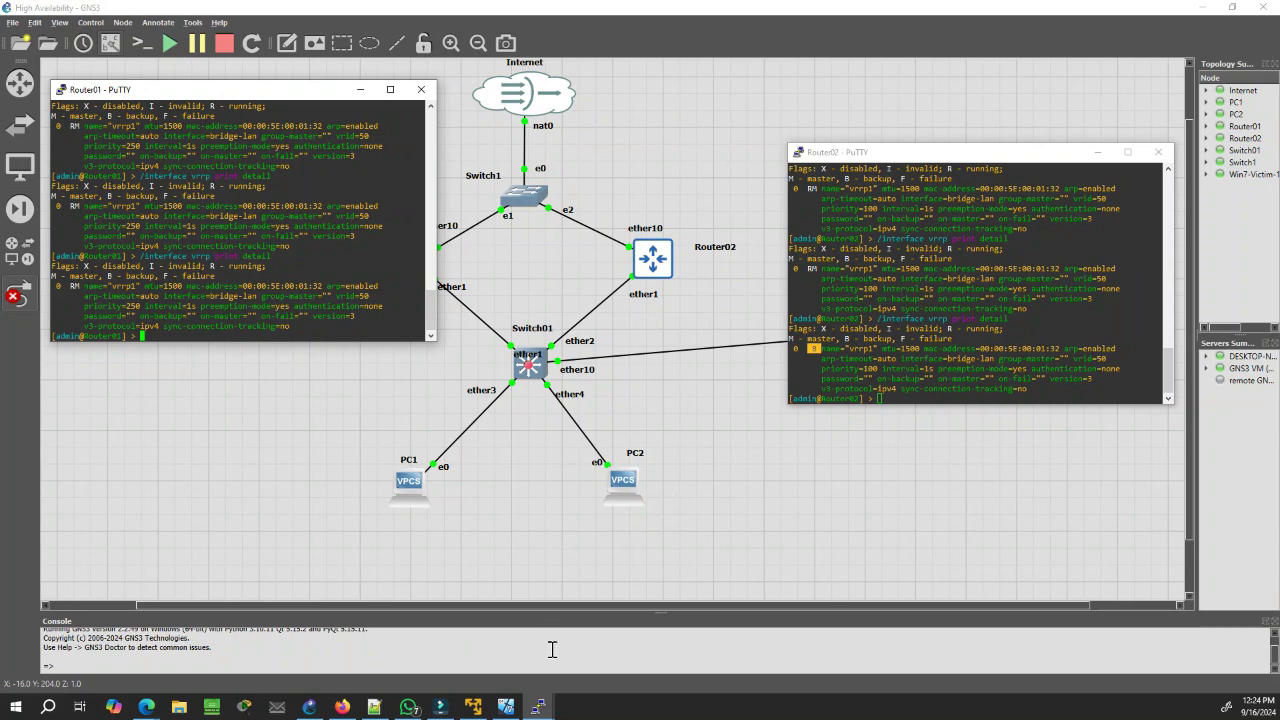
# - Bring up the PC2 and PC1 consoles to check the continuous pings, and arrange both windows below the router consoles
pyautogui.click(495, 680)
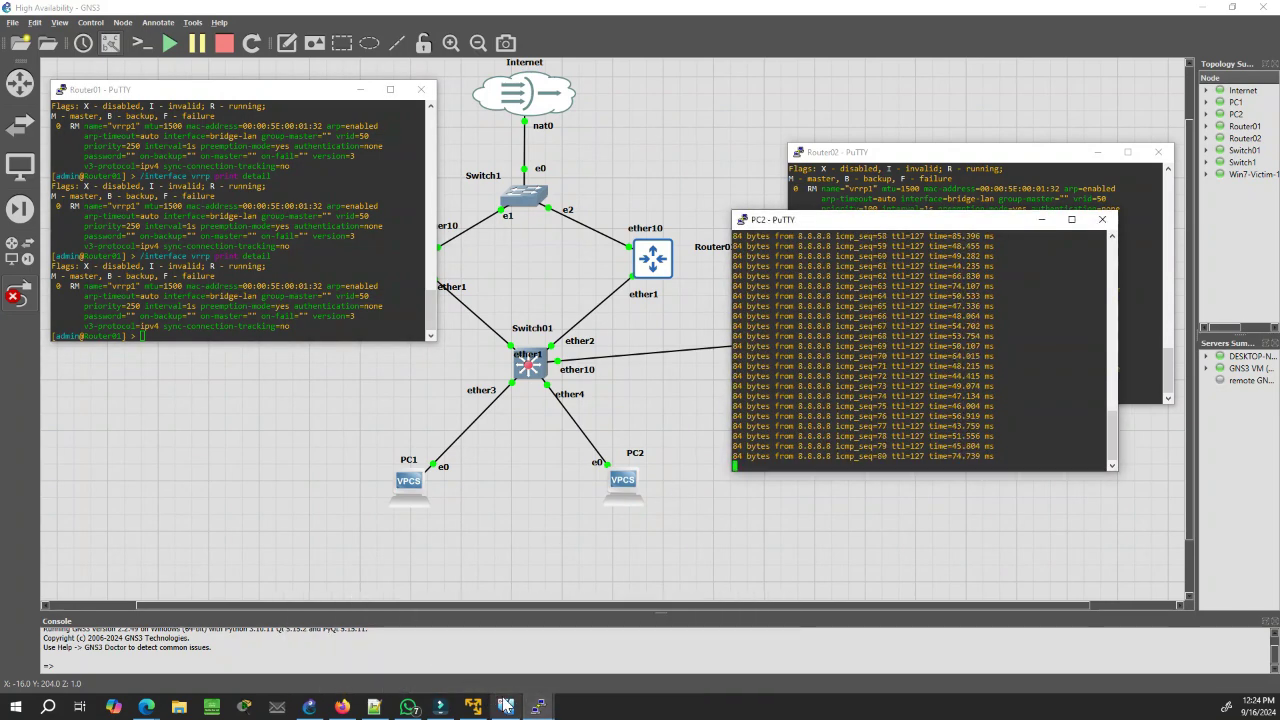
pyautogui.moveTo(540, 707)
pyautogui.click(340, 650)
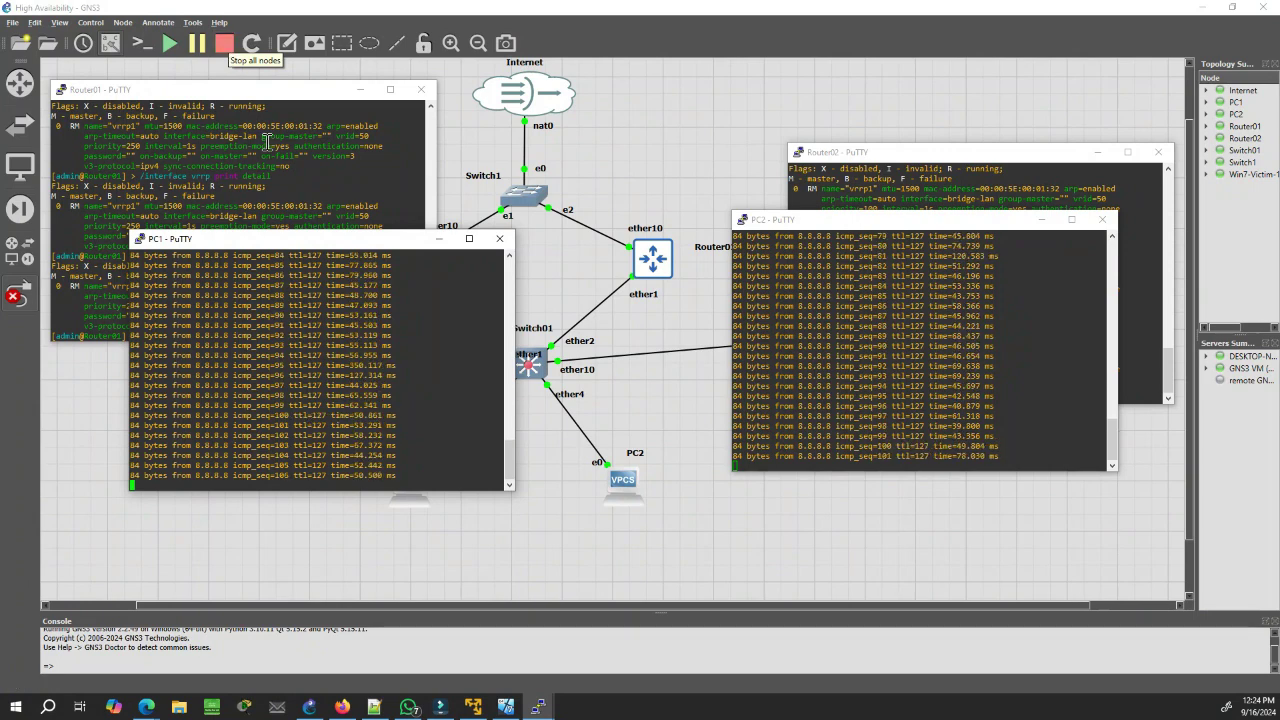
pyautogui.moveTo(290, 230); pyautogui.dragTo(445, 340)
pyautogui.moveTo(915, 231); pyautogui.dragTo(883, 370)
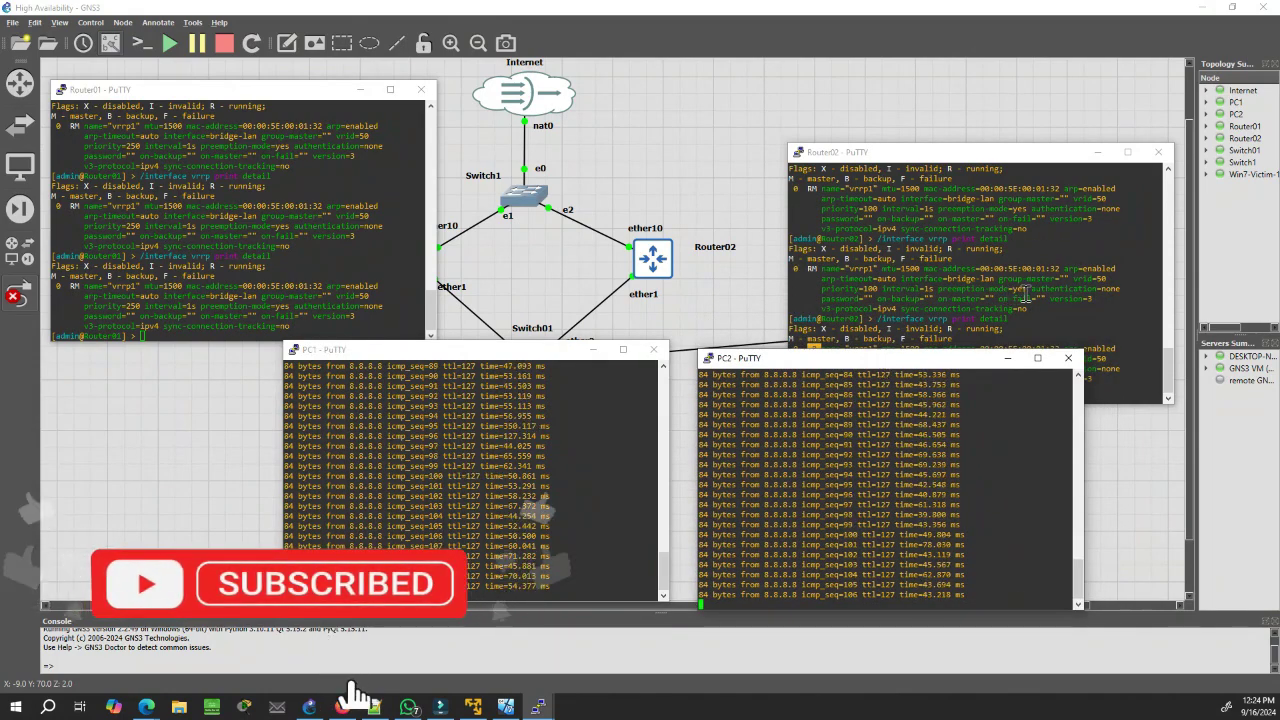